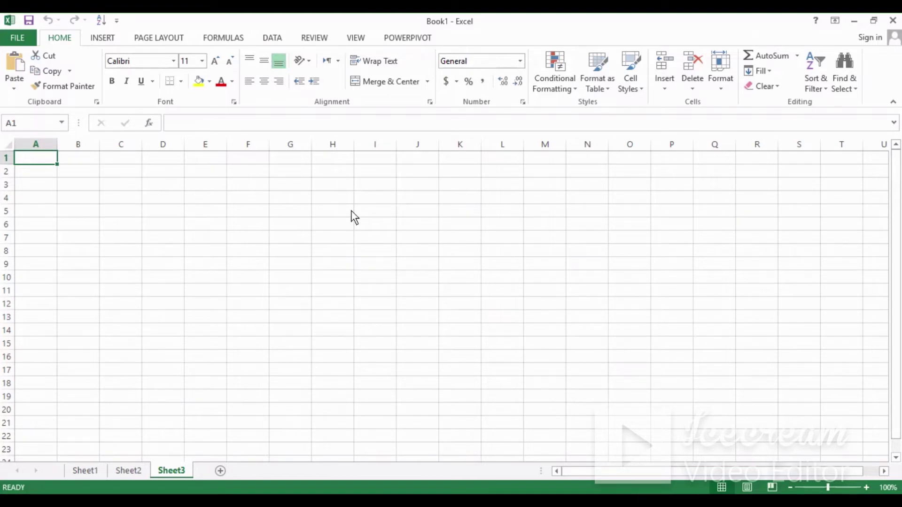
- Look at the Access database and web query import dialogs, closing each without importing anything
left_click(272, 37)
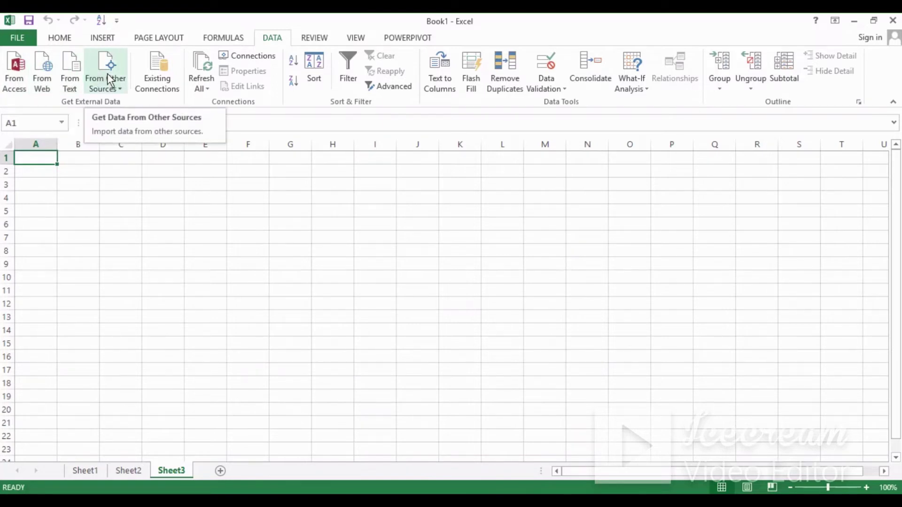
left_click(10, 84)
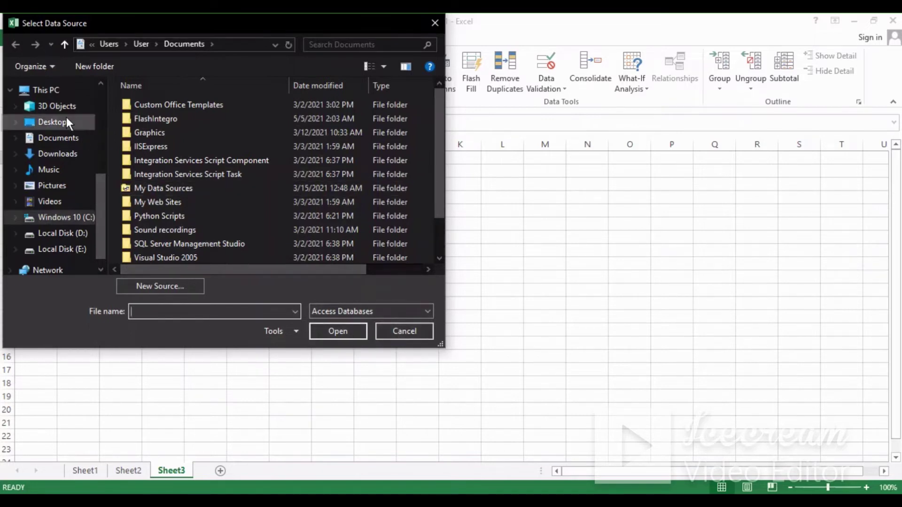
left_click(413, 335)
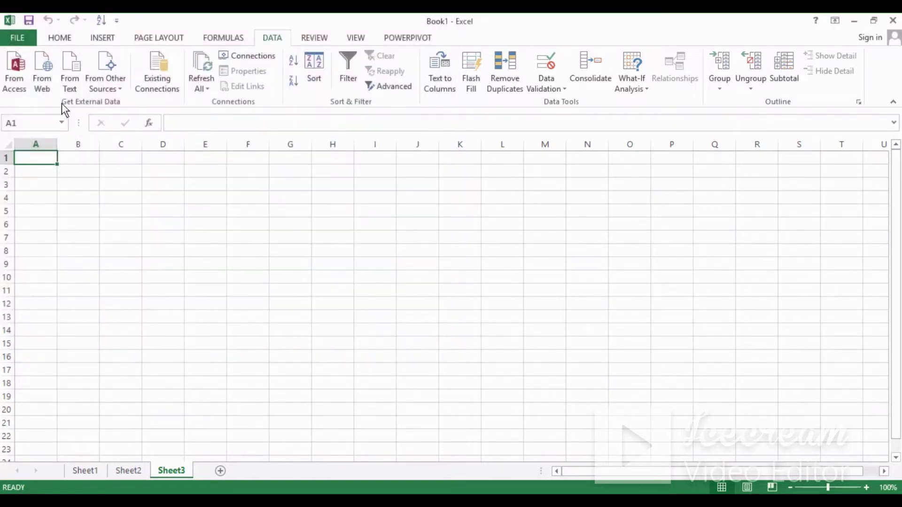
left_click(49, 85)
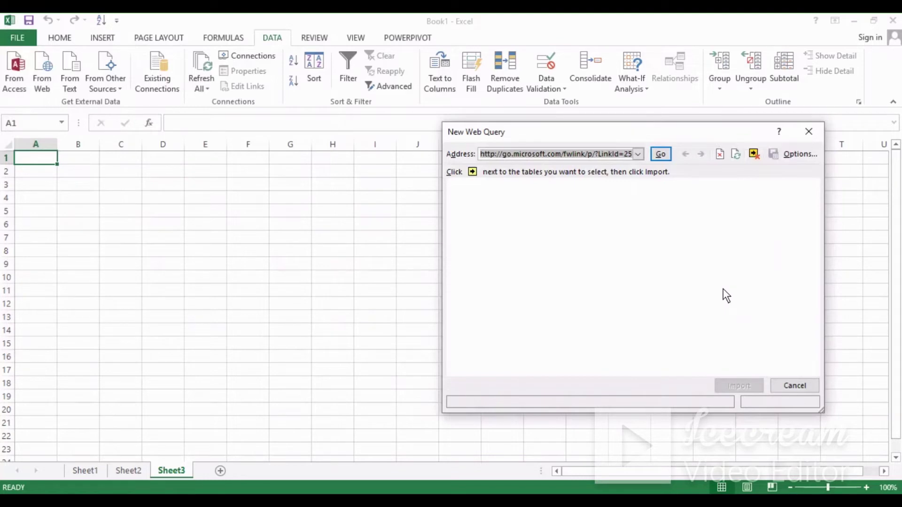
left_click(808, 135)
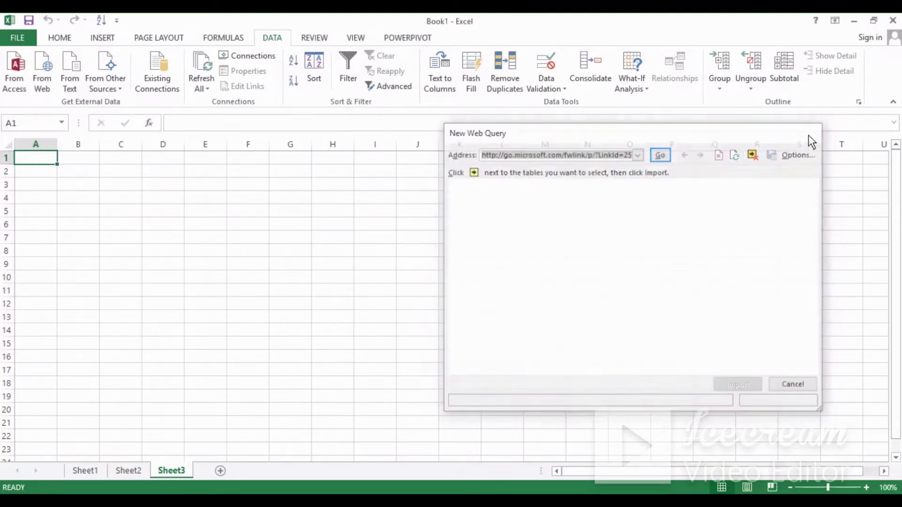
- Import the ABC text file from the Desktop as delimited data, using Tab as the delimiter and the General column format
left_click(76, 78)
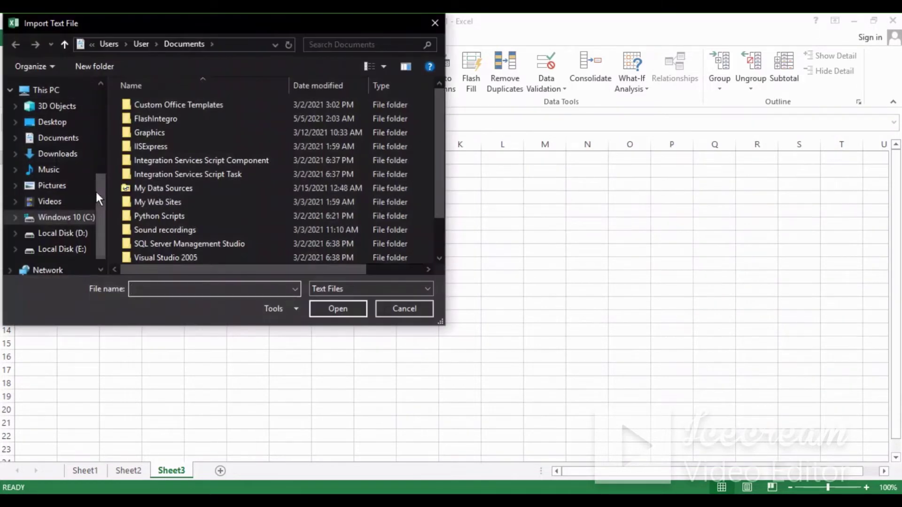
left_click_drag(99, 192, 103, 109)
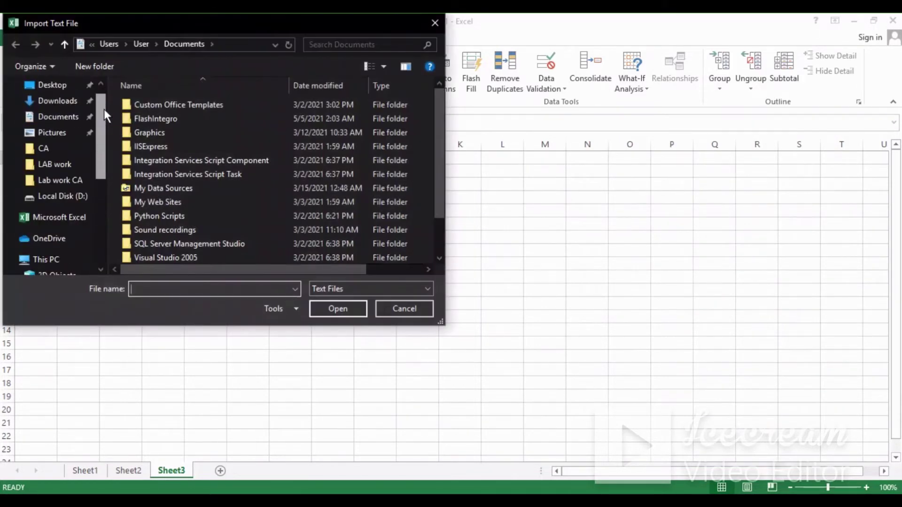
left_click(63, 84)
double_click(303, 131)
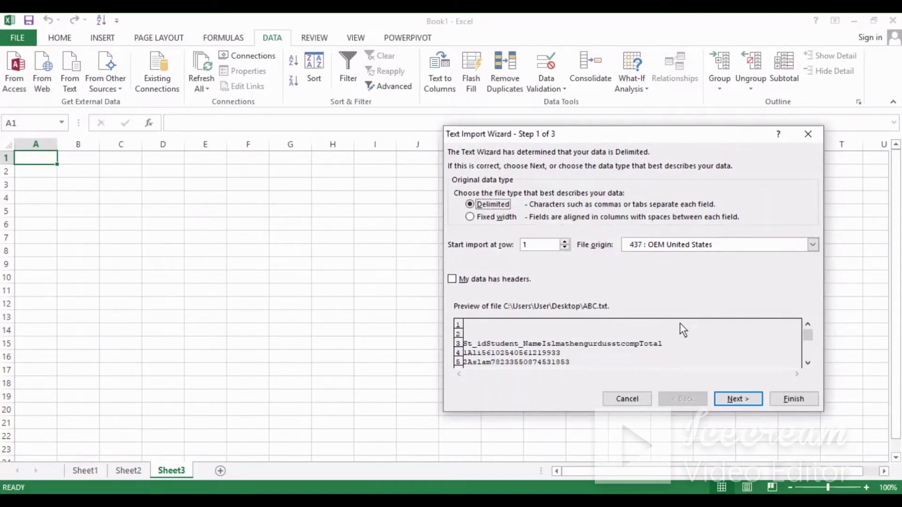
left_click(760, 403)
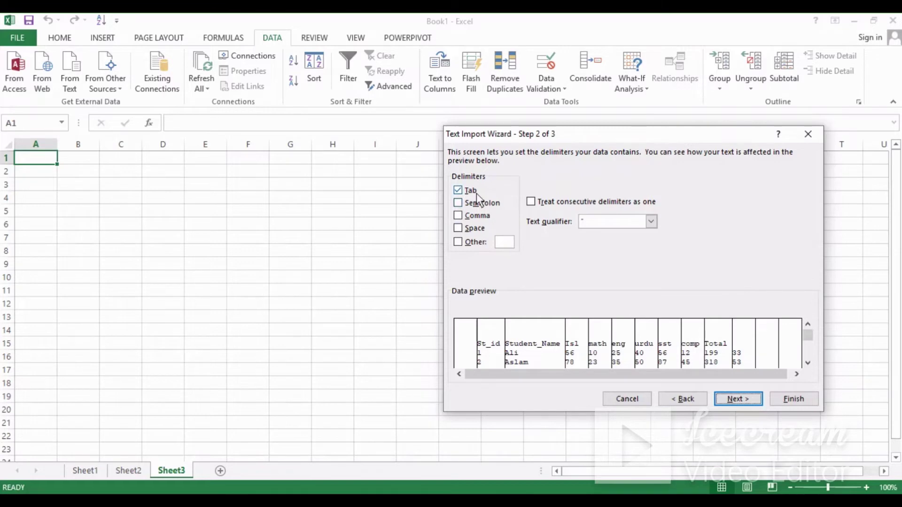
left_click(737, 400)
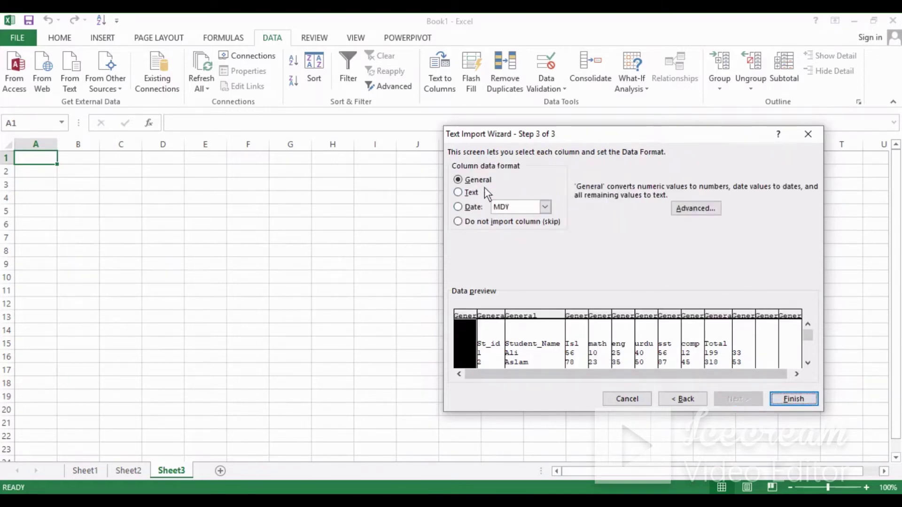
left_click(806, 400)
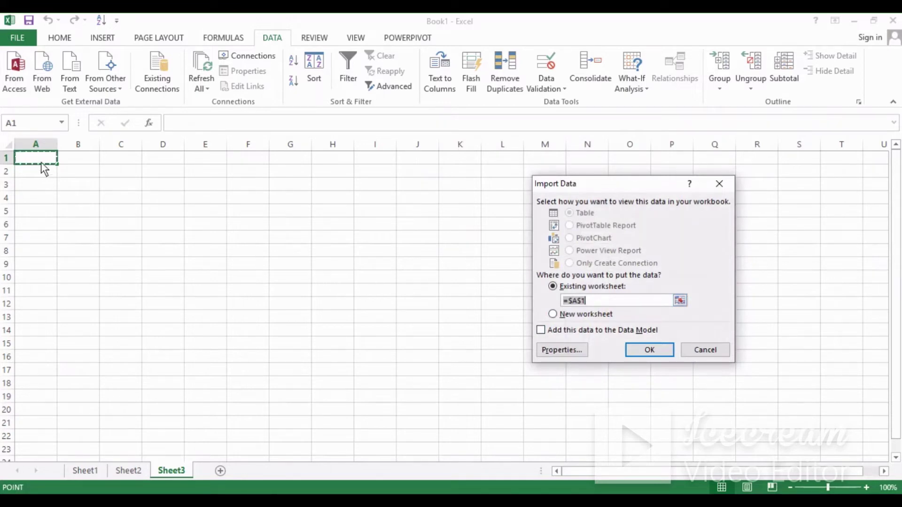
- Place the imported text data in the existing worksheet, Sheet3, starting at cell B5
left_click(108, 210)
left_click(81, 207)
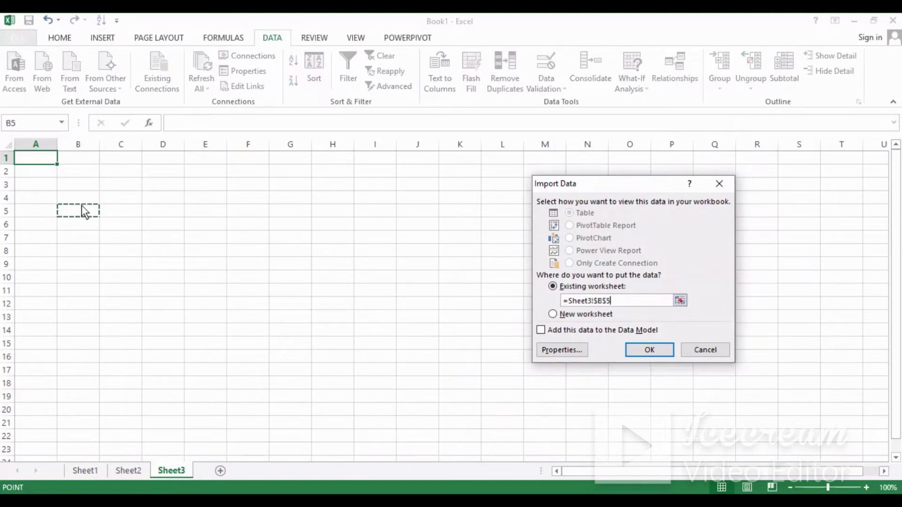
left_click(86, 209)
left_click(639, 348)
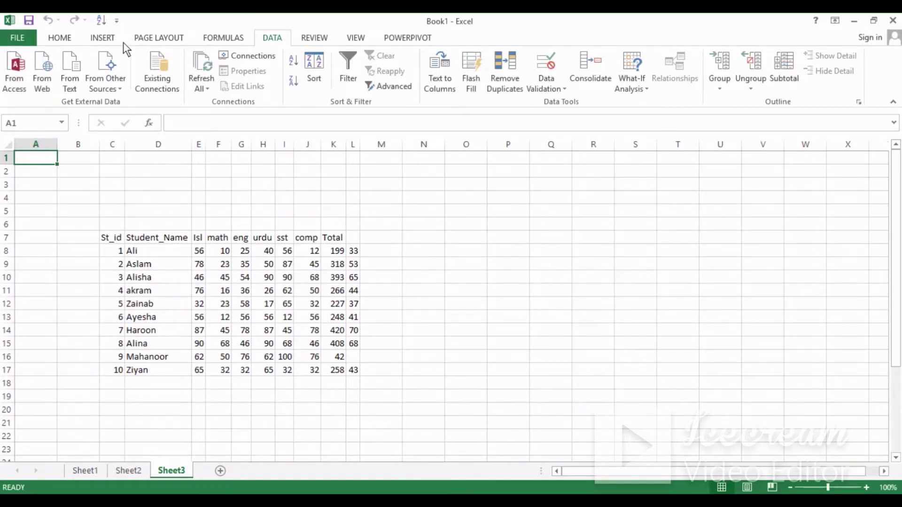
- Review the other external data sources, the workbook's existing connections and the available refresh commands
left_click(101, 66)
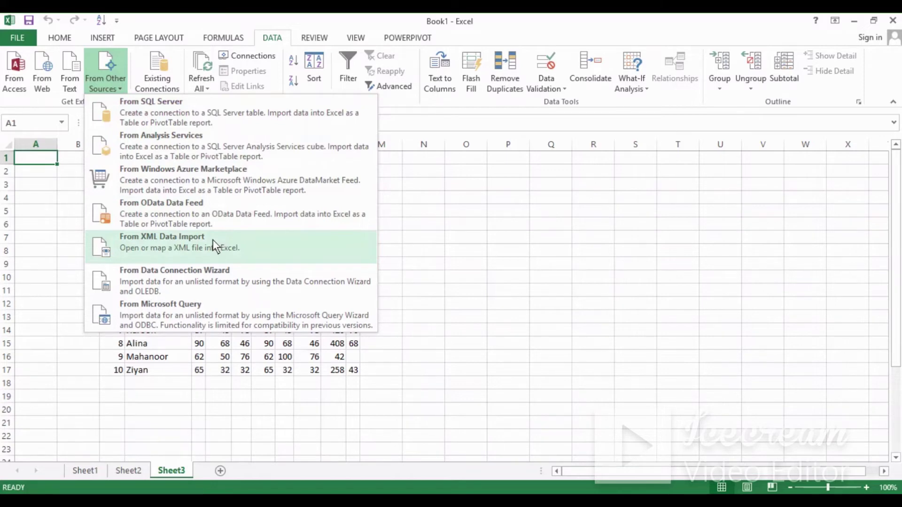
left_click(407, 237)
left_click(156, 63)
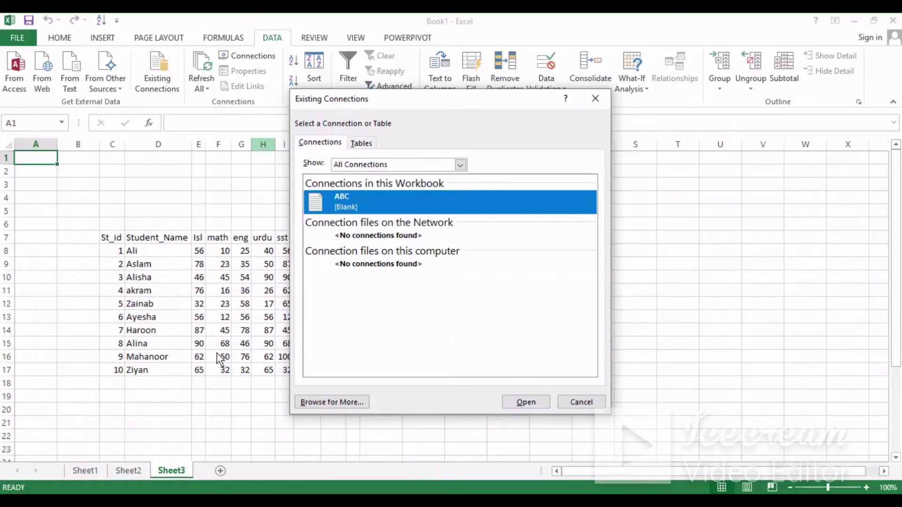
left_click(591, 103)
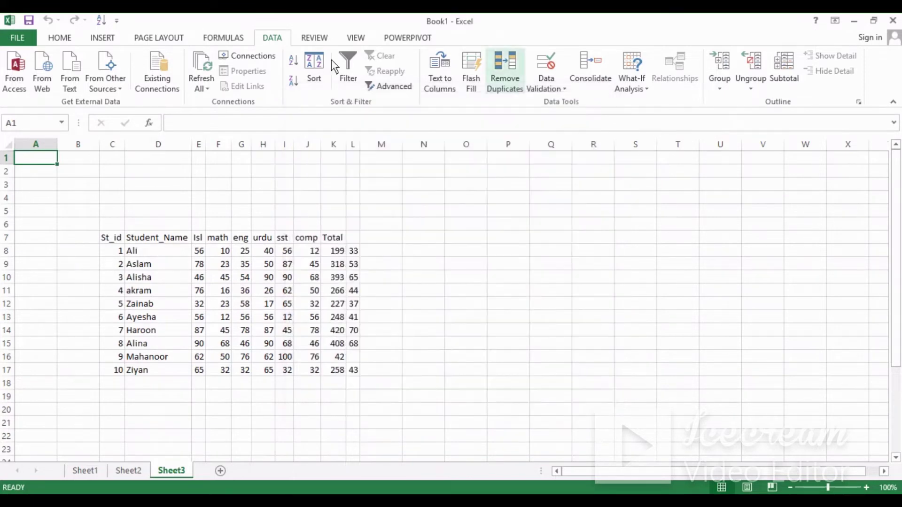
left_click(202, 86)
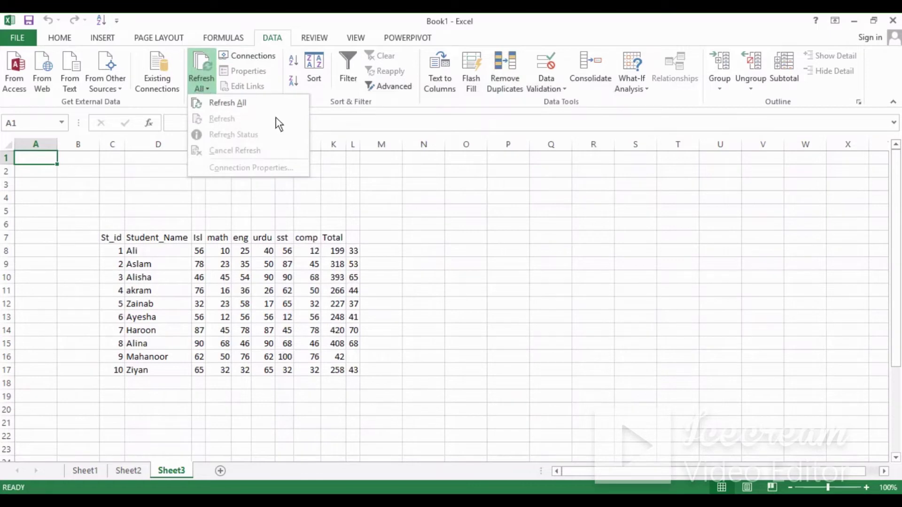
left_click(438, 312)
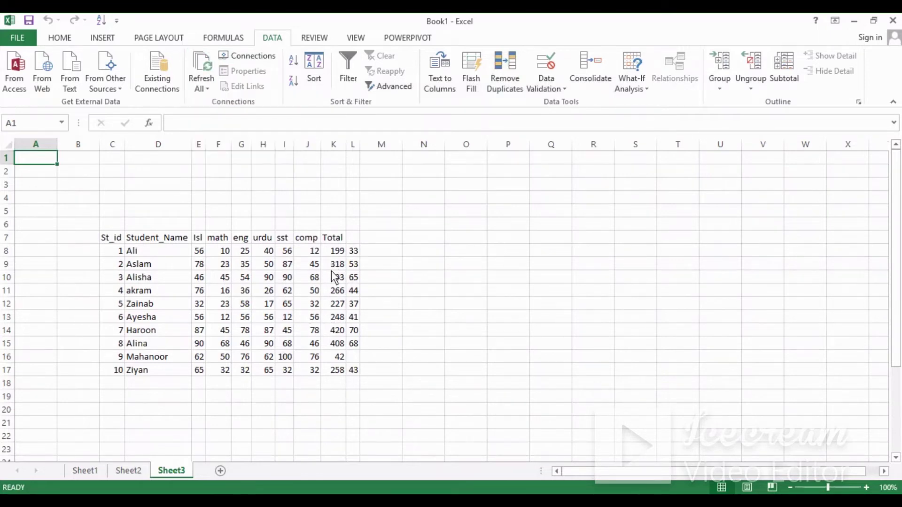
- View the ABC source file from the desktop in a maximized Notepad window, and return to the Excel workbook
left_click(852, 20)
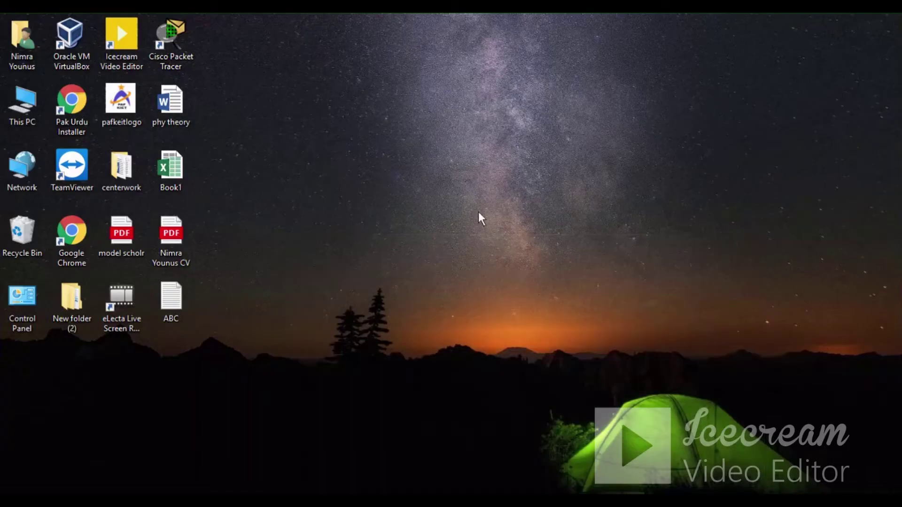
double_click(169, 306)
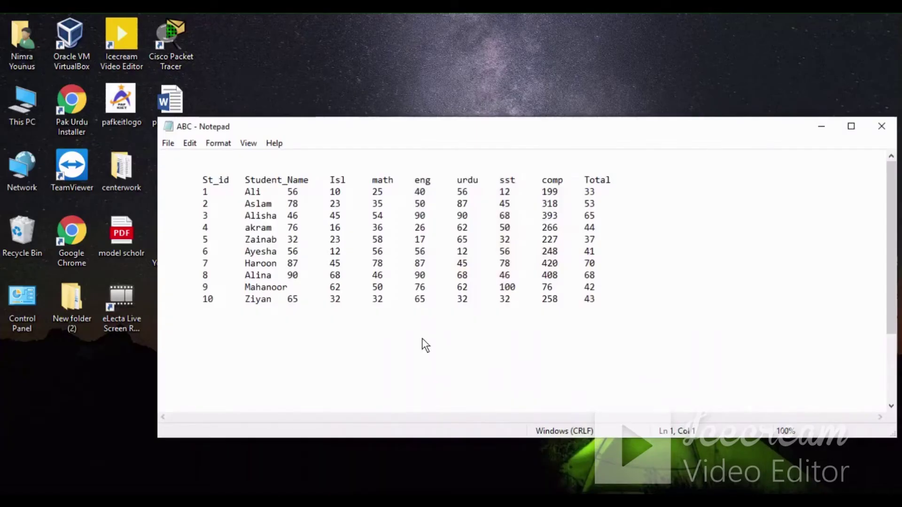
left_click(851, 126)
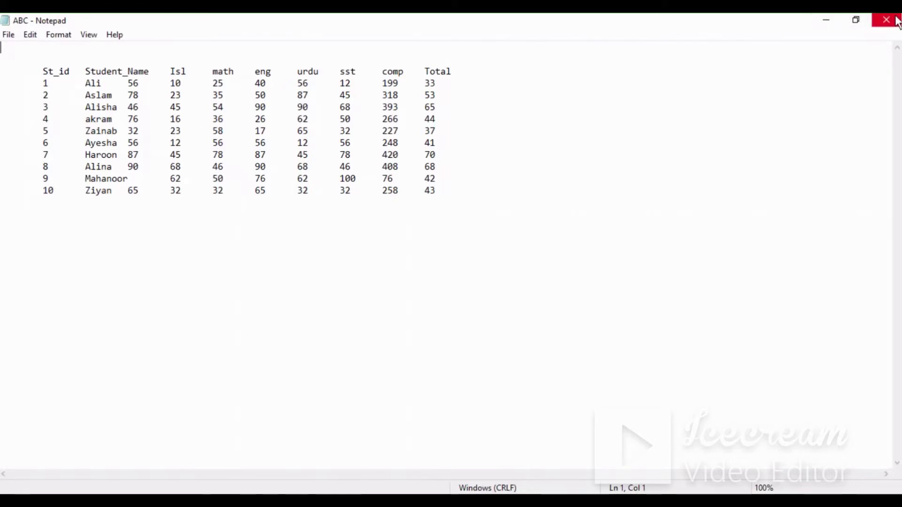
left_click(593, 502)
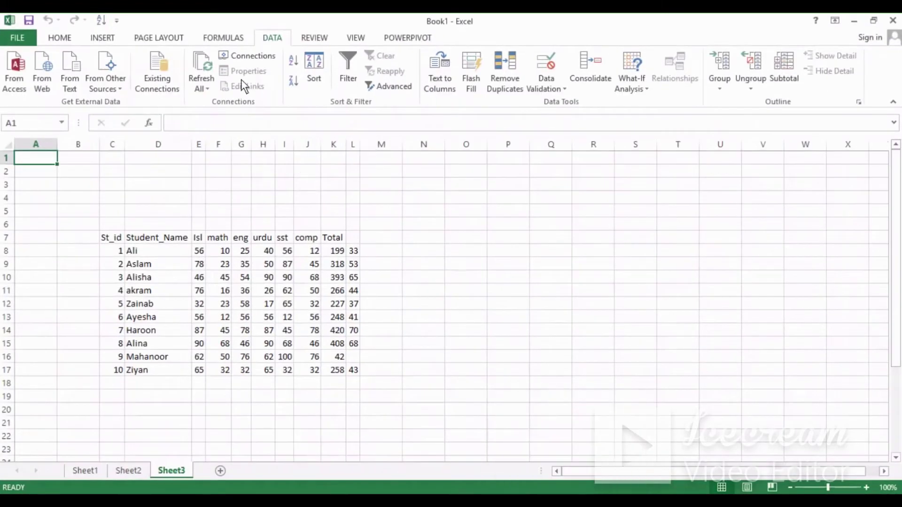
- Try to refresh all data connections, cancelling the text file selection and dismissing the alerts
left_click(208, 79)
left_click(210, 95)
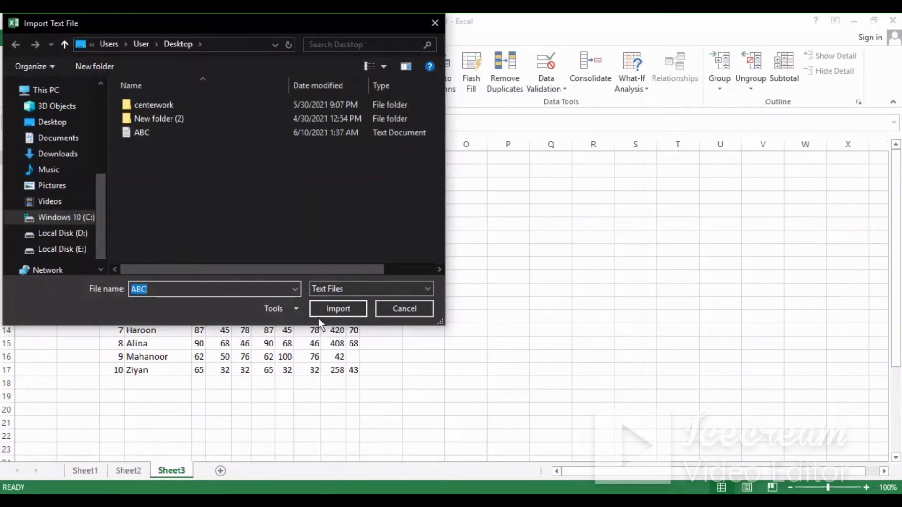
left_click(416, 310)
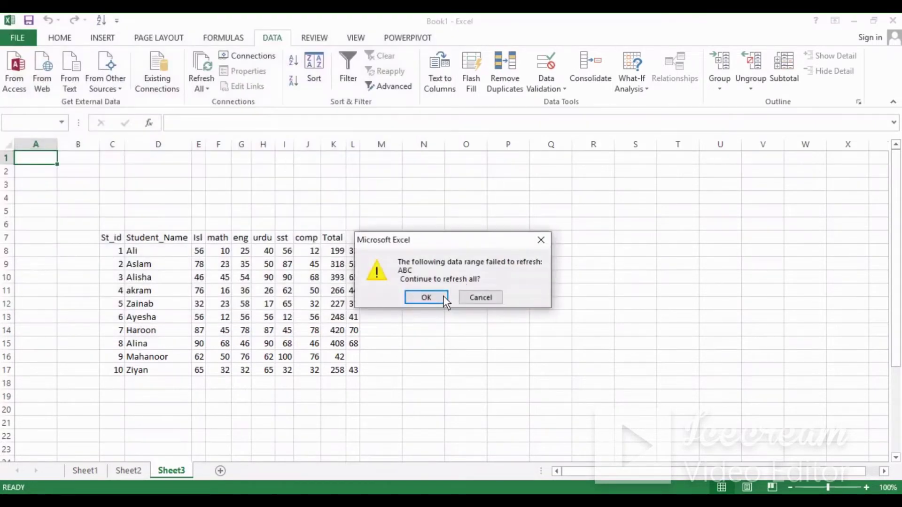
left_click(441, 297)
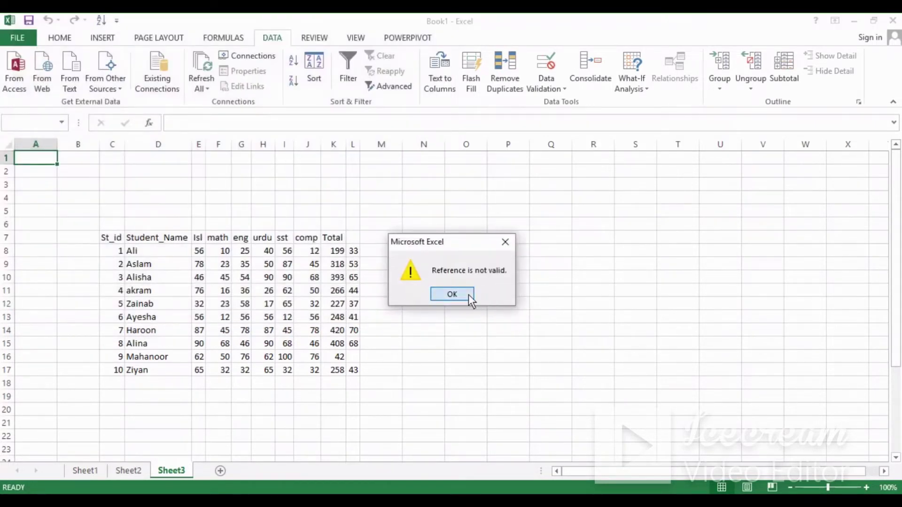
left_click(452, 294)
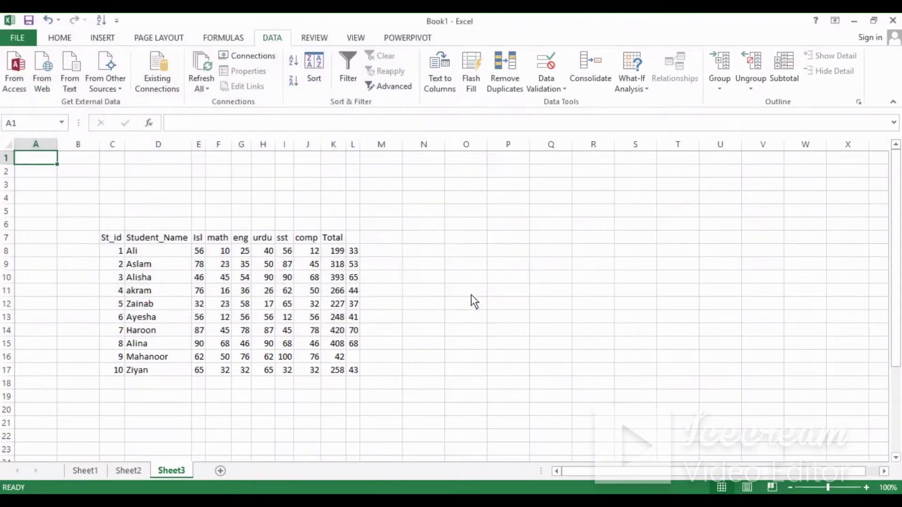
- Examine the list of workbook connections and close it, ending on an empty cell beside the imported table
left_click(262, 57)
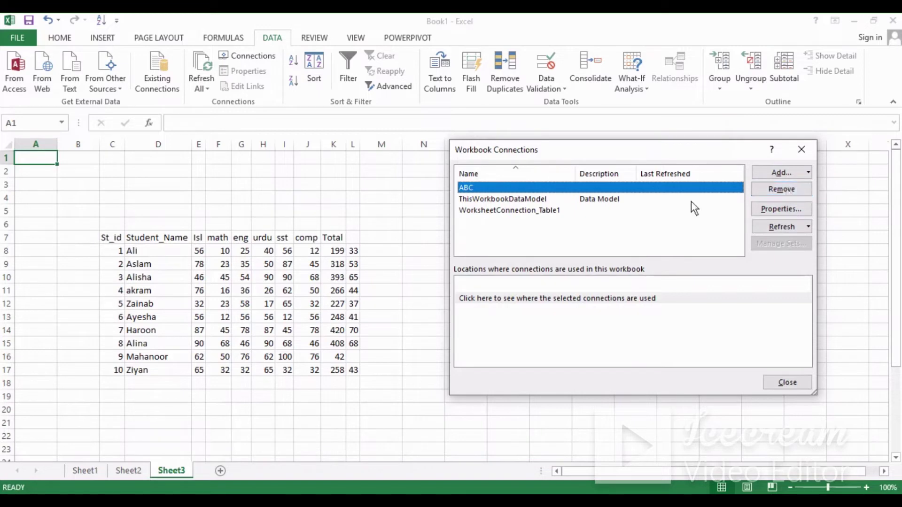
left_click(796, 154)
left_click(340, 221)
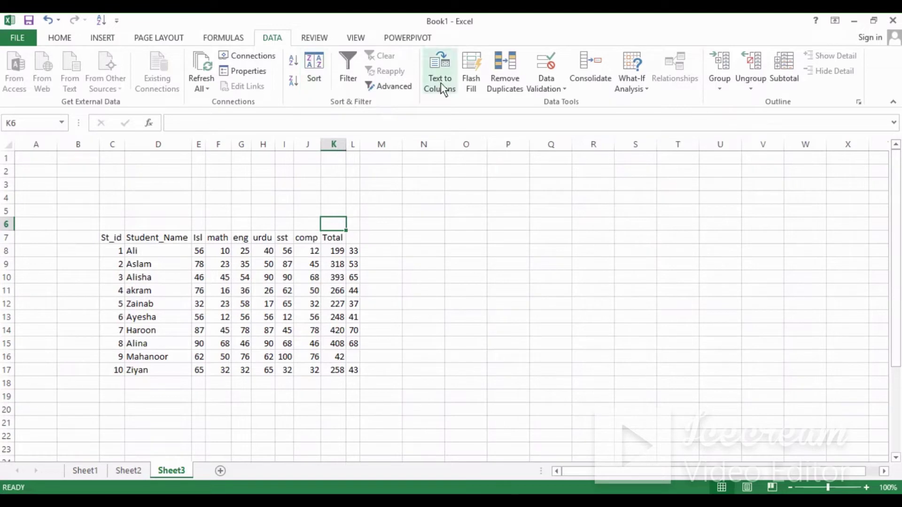
left_click(390, 237)
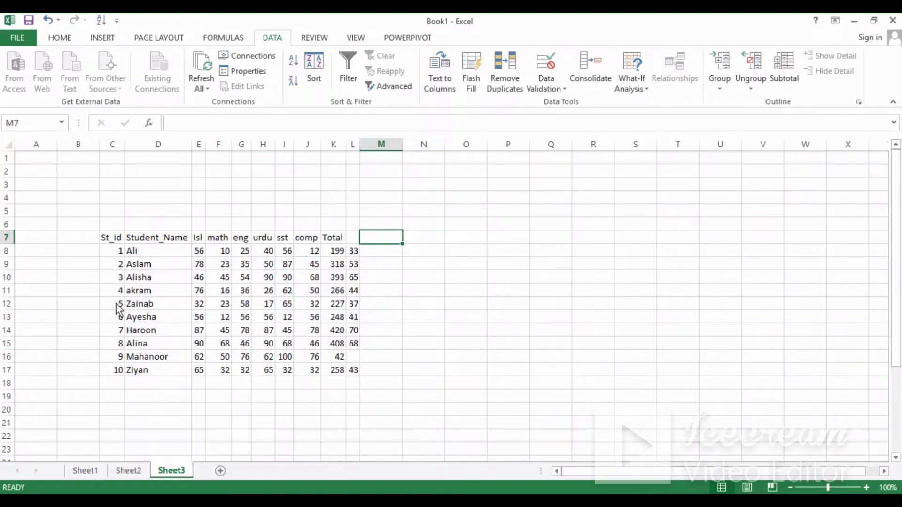
- Sort only the St_id numbers in C8:C17 by values from largest to smallest, continuing with the current selection
left_click_drag(116, 252, 120, 380)
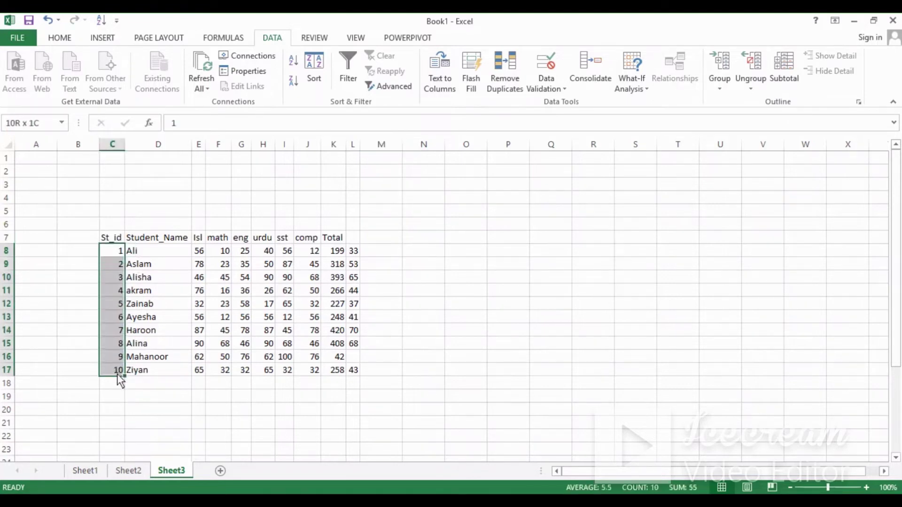
left_click(312, 71)
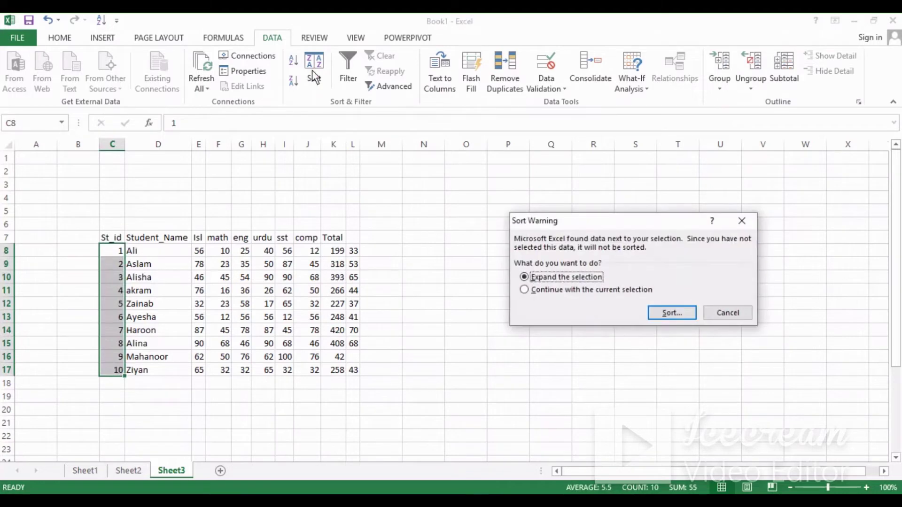
left_click(627, 291)
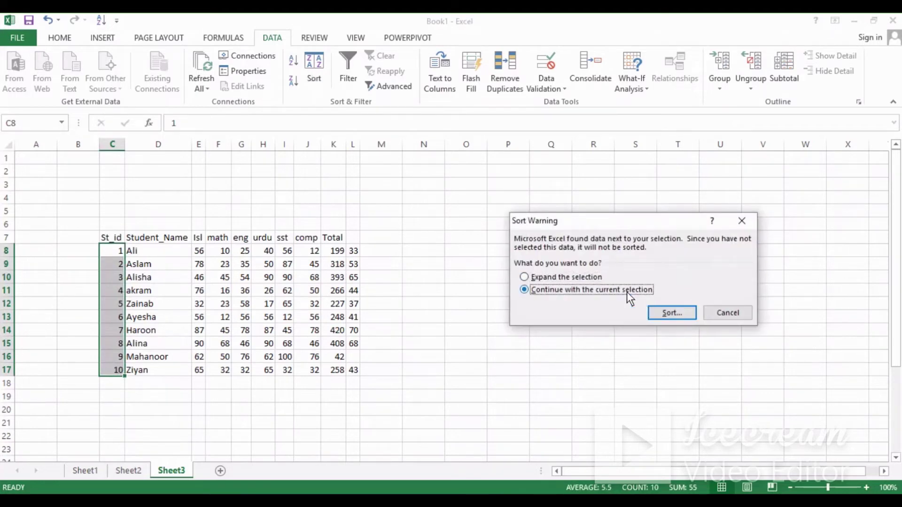
left_click(663, 315)
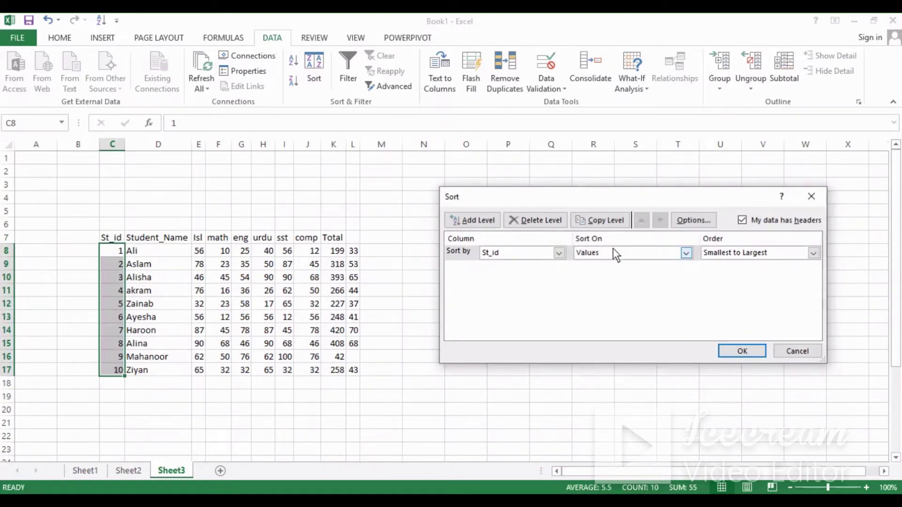
left_click(686, 252)
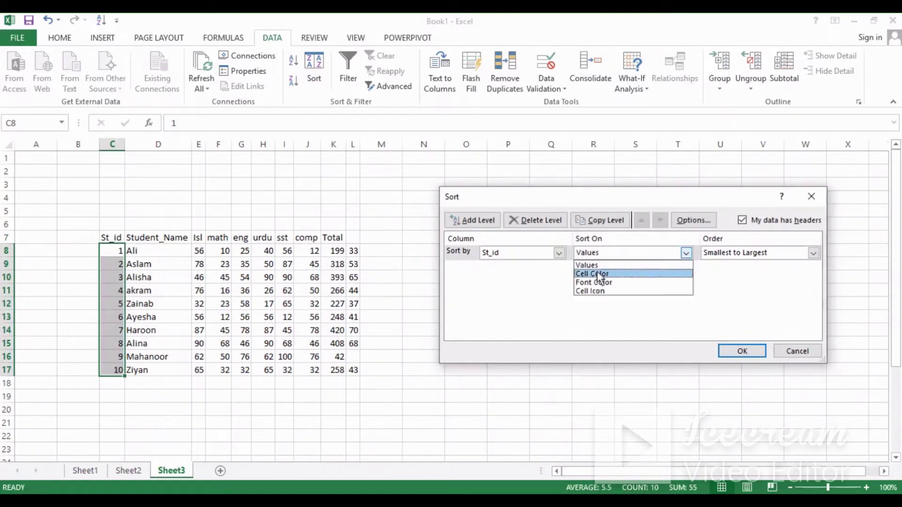
left_click(686, 253)
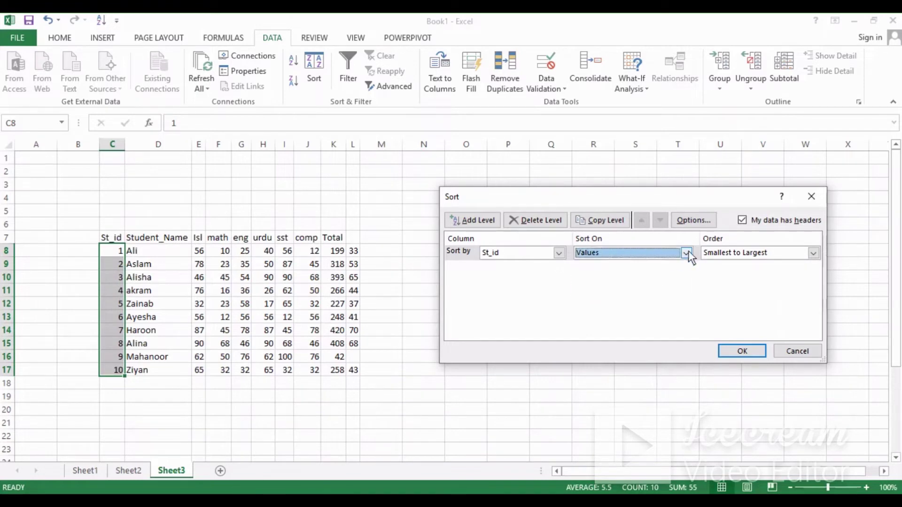
left_click(813, 252)
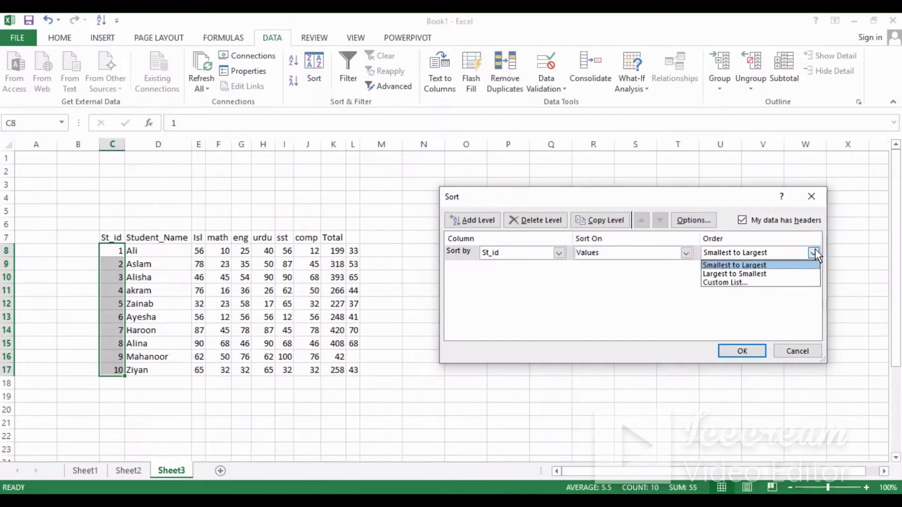
left_click(728, 274)
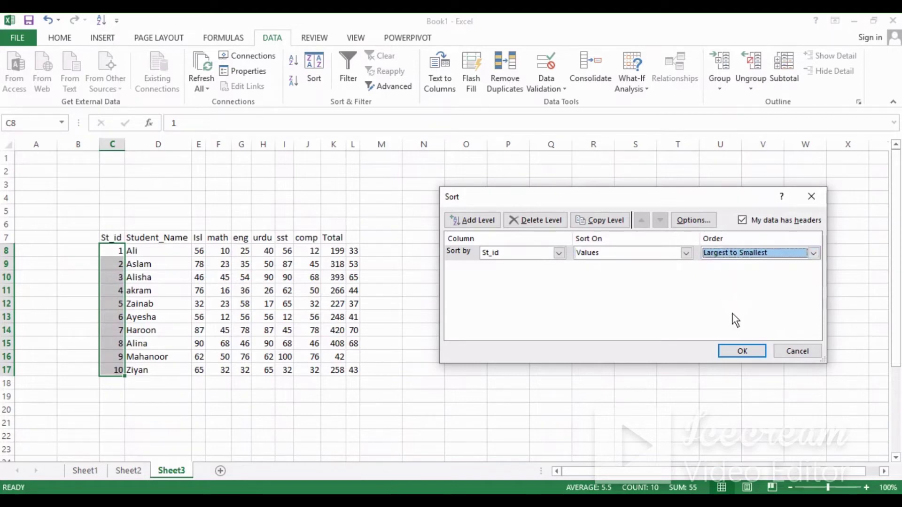
left_click(734, 353)
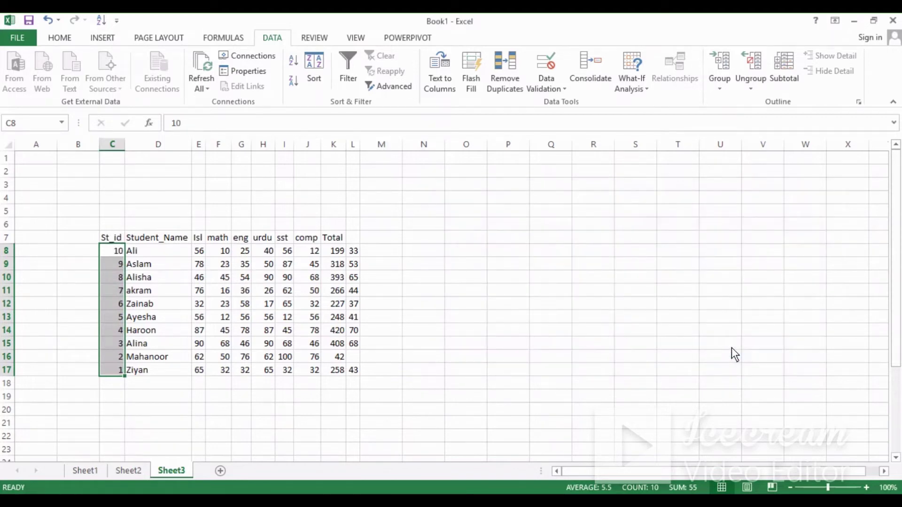
- Sort the St_id numbers again from smallest to largest, continuing with the current selection only
left_click(307, 72)
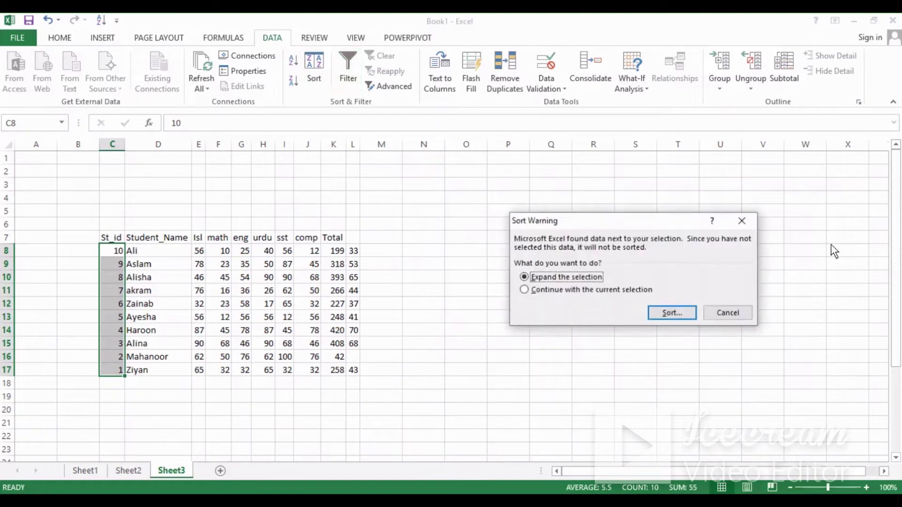
left_click(636, 293)
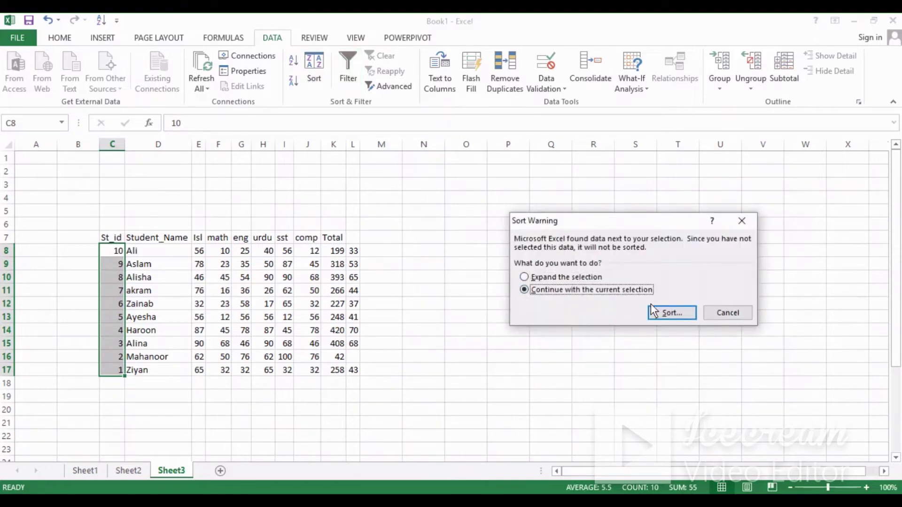
left_click(652, 308)
left_click(813, 253)
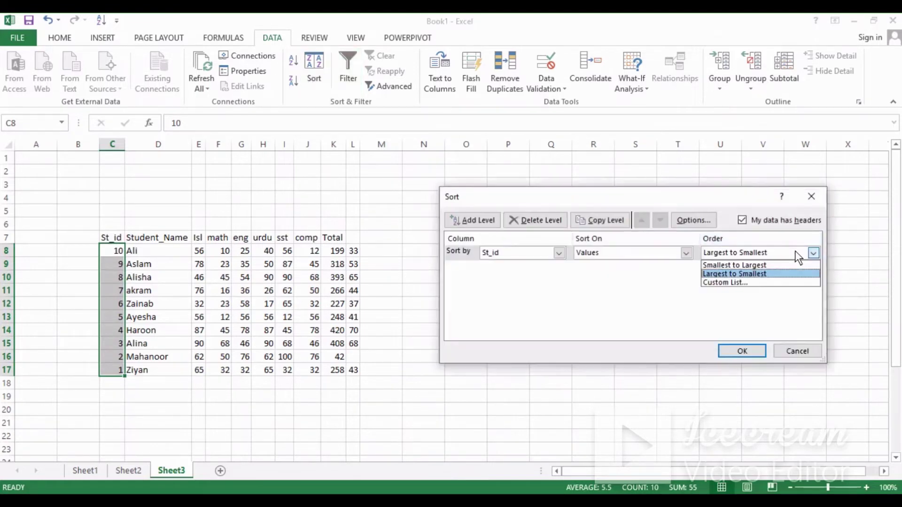
left_click(759, 265)
left_click(741, 351)
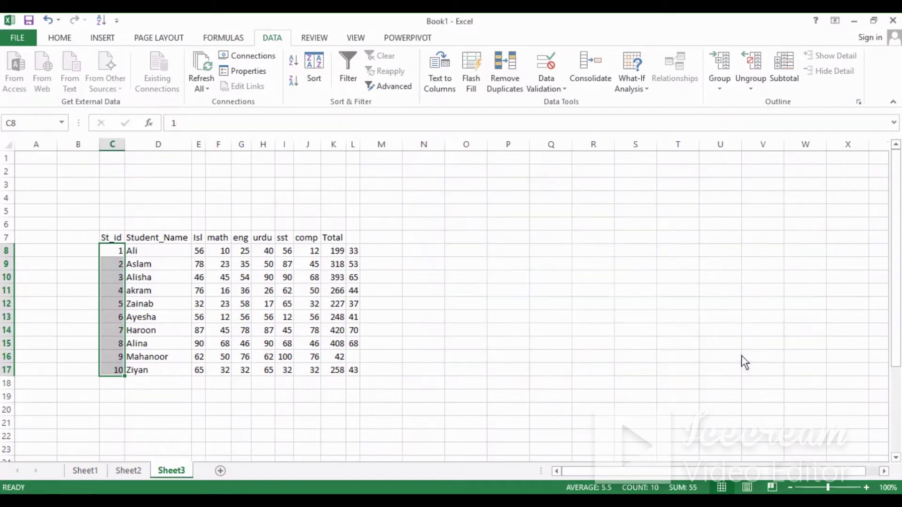
- Sort only the Student_Name entries in D8:D17 by values from A to Z, continuing with the current selection and keeping the headers option on
left_click_drag(146, 250, 155, 370)
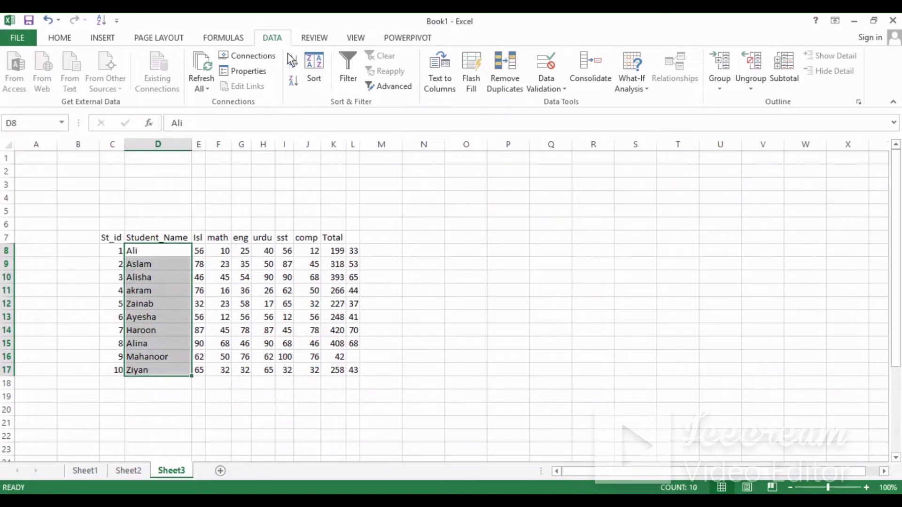
left_click(303, 60)
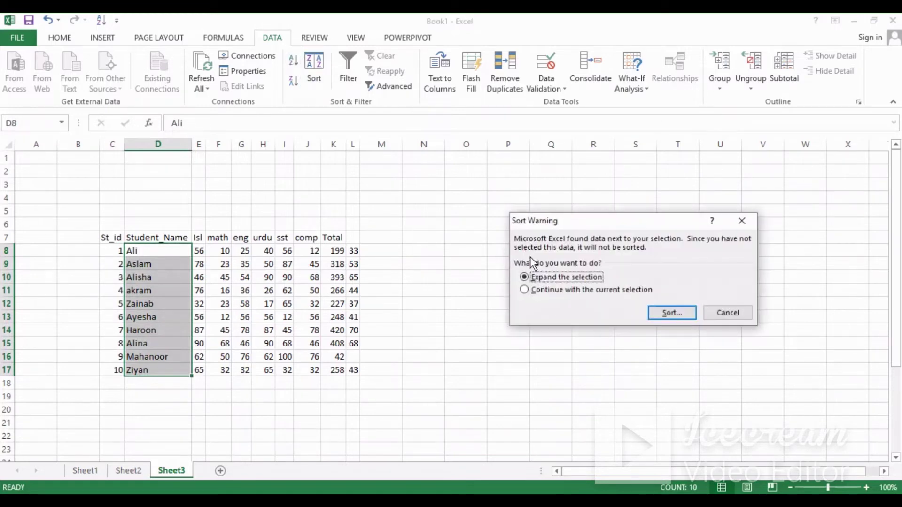
left_click(534, 286)
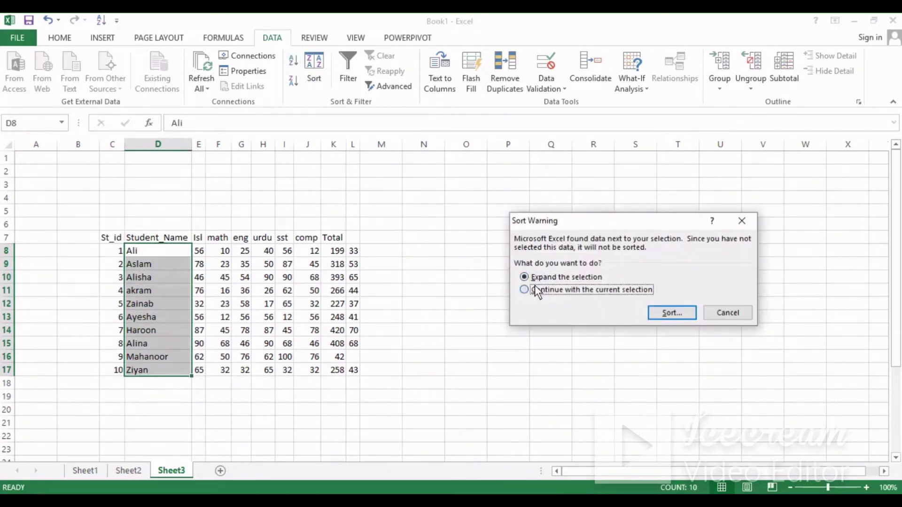
left_click(666, 316)
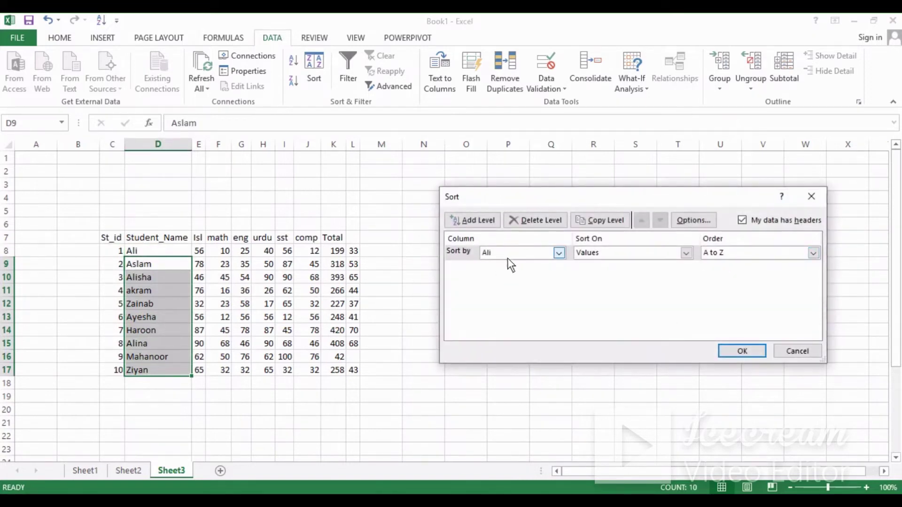
left_click(743, 350)
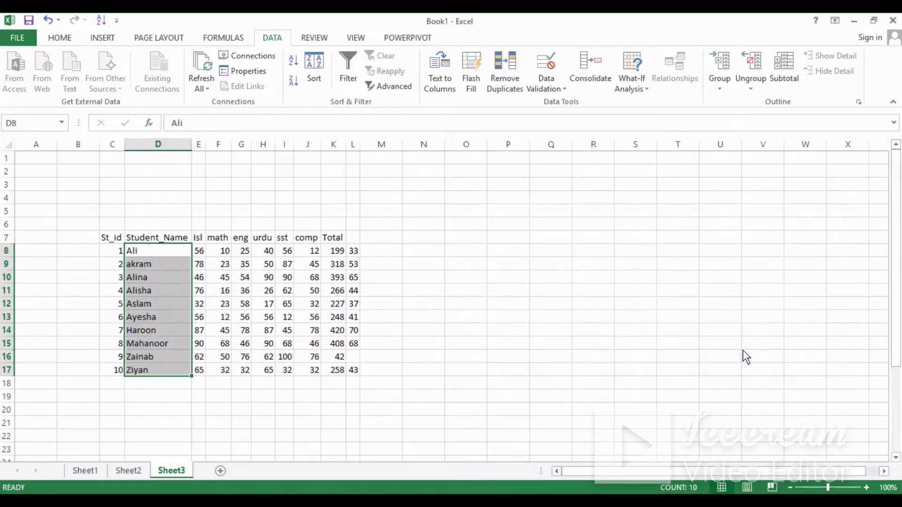
left_click(148, 281)
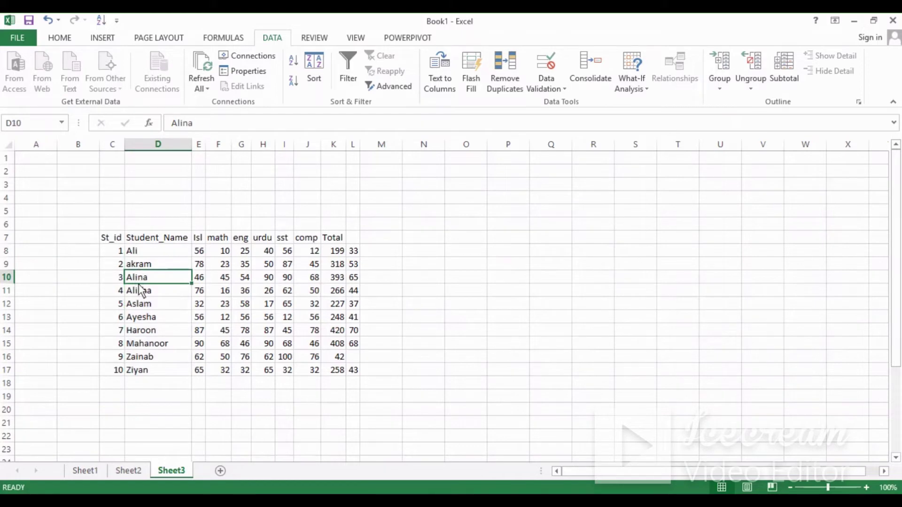
left_click_drag(133, 255, 152, 371)
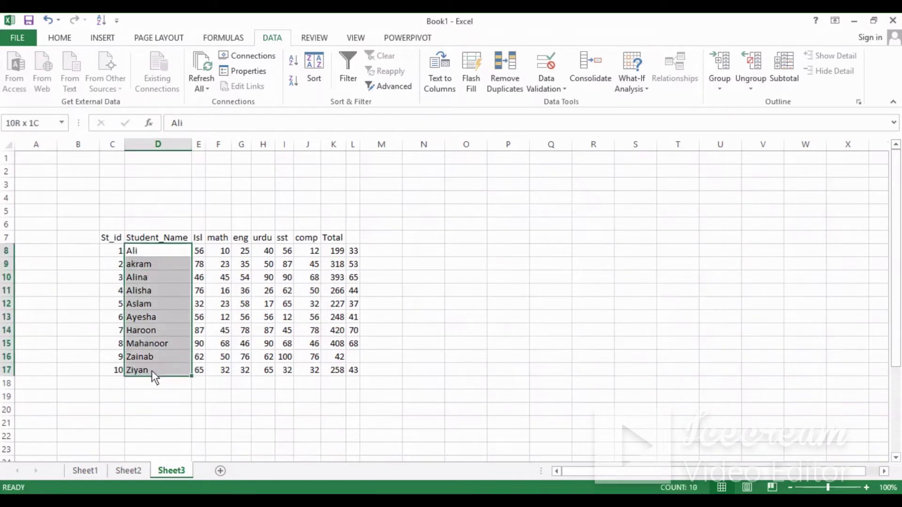
left_click(312, 78)
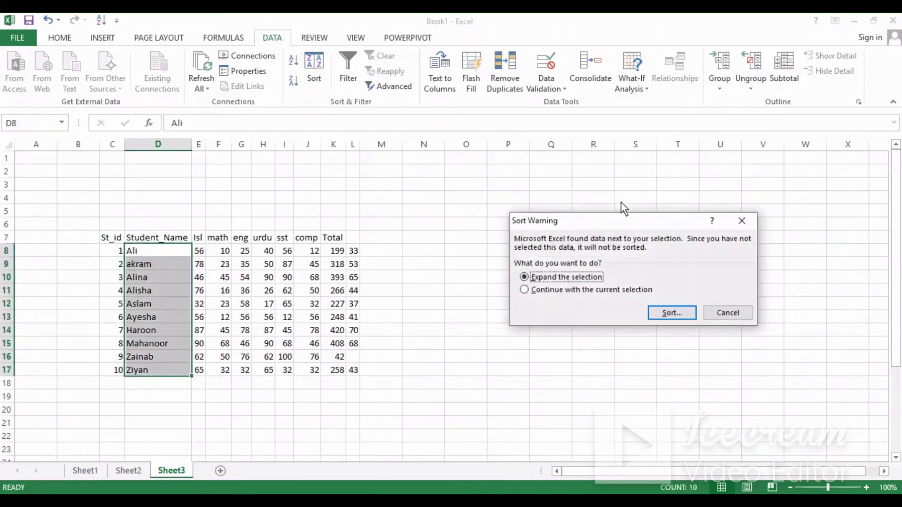
left_click(637, 292)
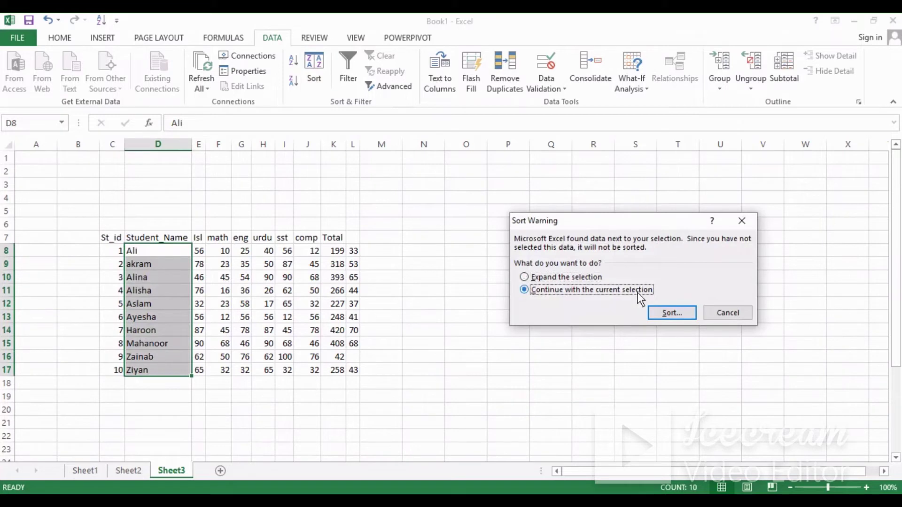
left_click(676, 318)
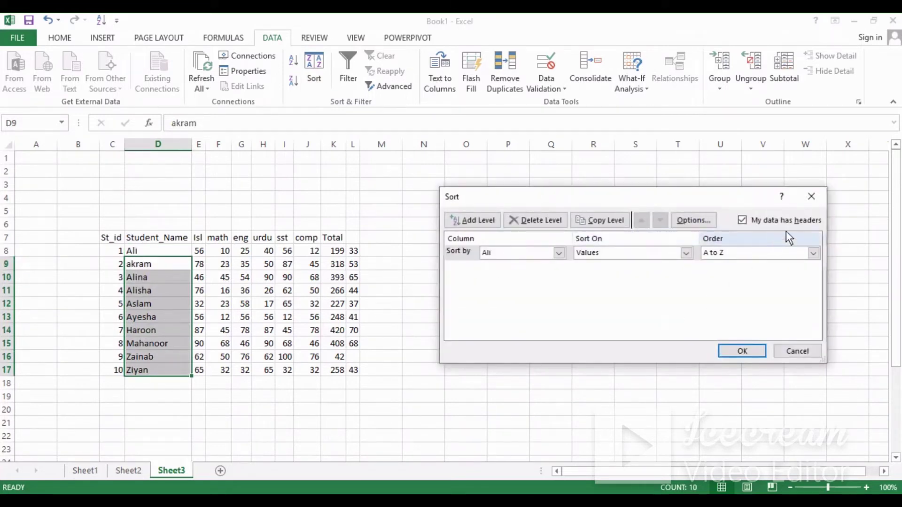
left_click(807, 199)
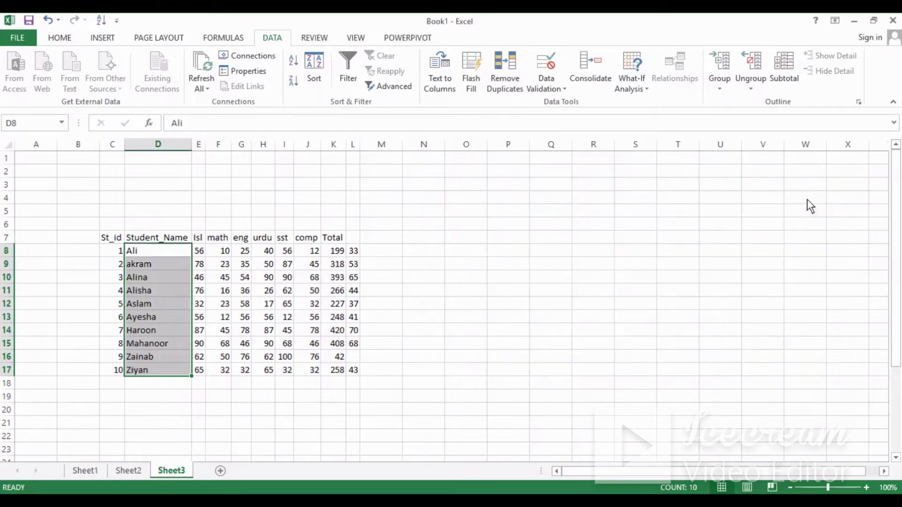
left_click(139, 256)
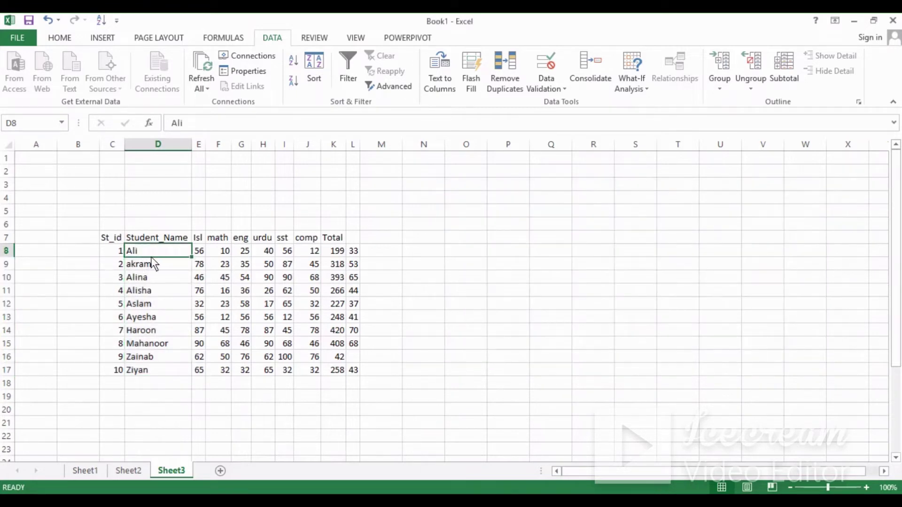
mouse_move(151, 256)
left_mouse_down()
mouse_move(159, 256)
mouse_move(150, 264)
left_mouse_up()
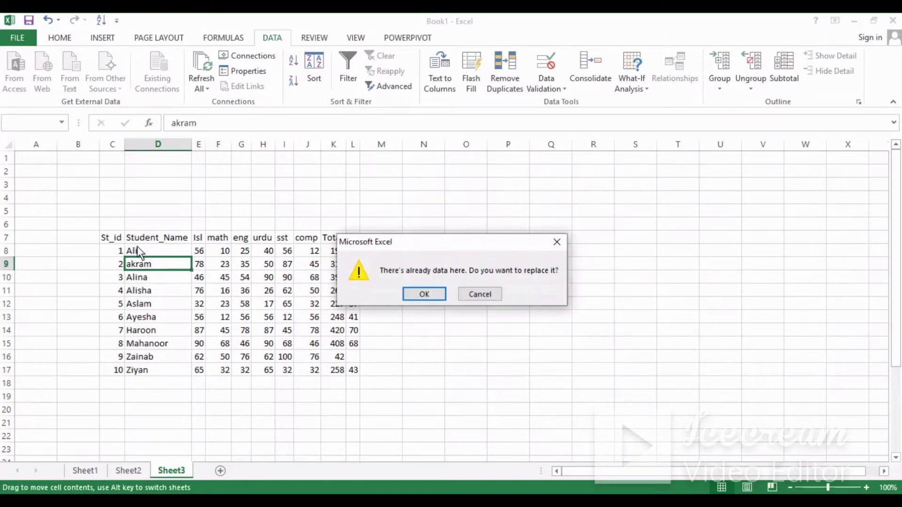
left_click(465, 293)
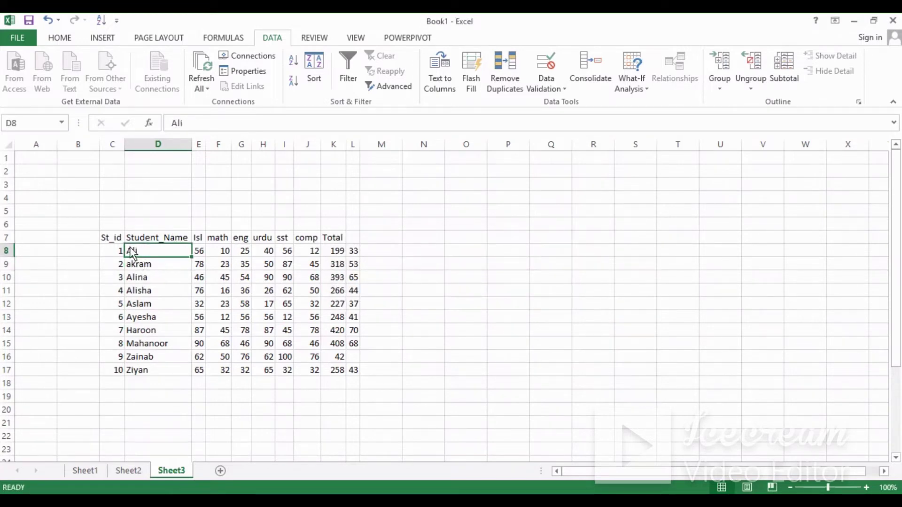
- Repeat the A to Z sort on the Student_Name entries without expanding the selection, ending on an empty cell beside the table
left_click_drag(130, 250, 155, 371)
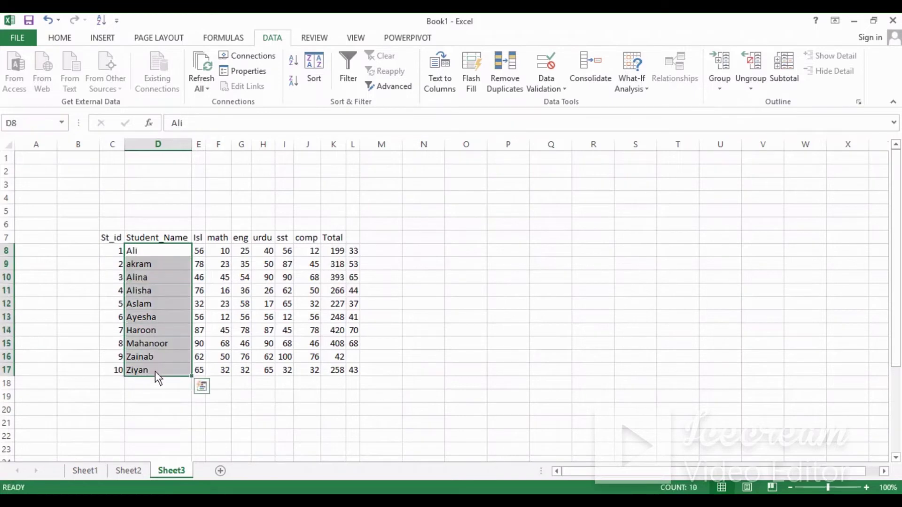
left_click(313, 70)
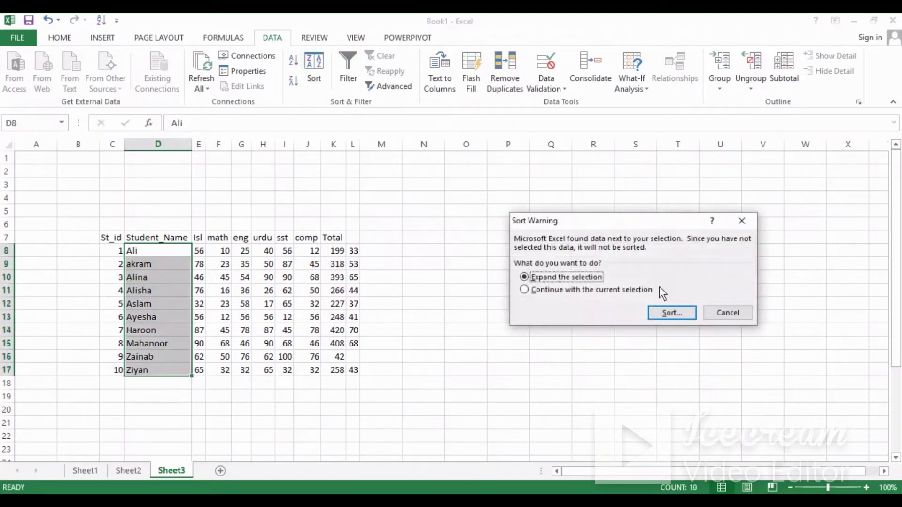
left_click(645, 291)
left_click(661, 312)
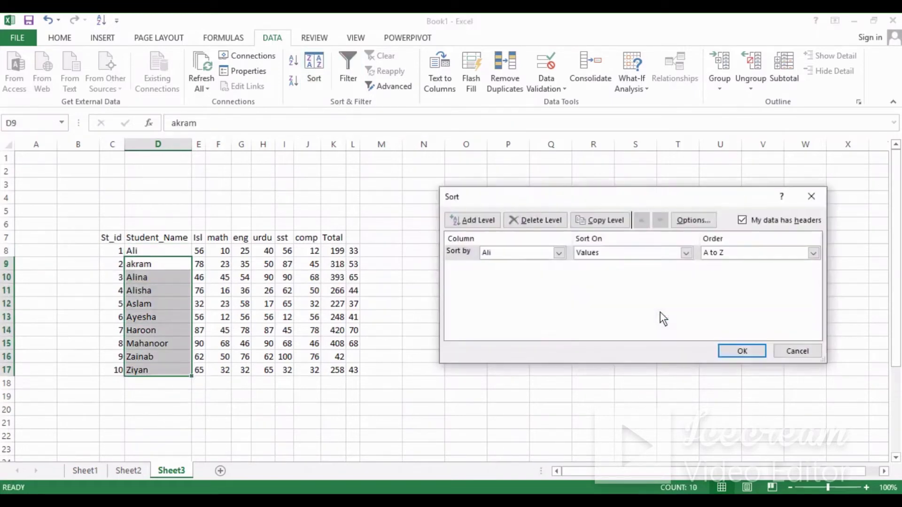
left_click(739, 351)
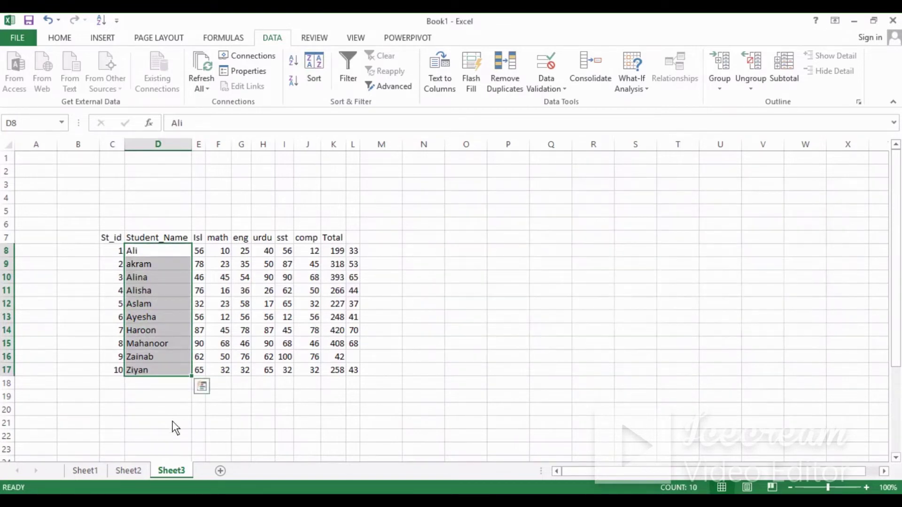
left_click(422, 308)
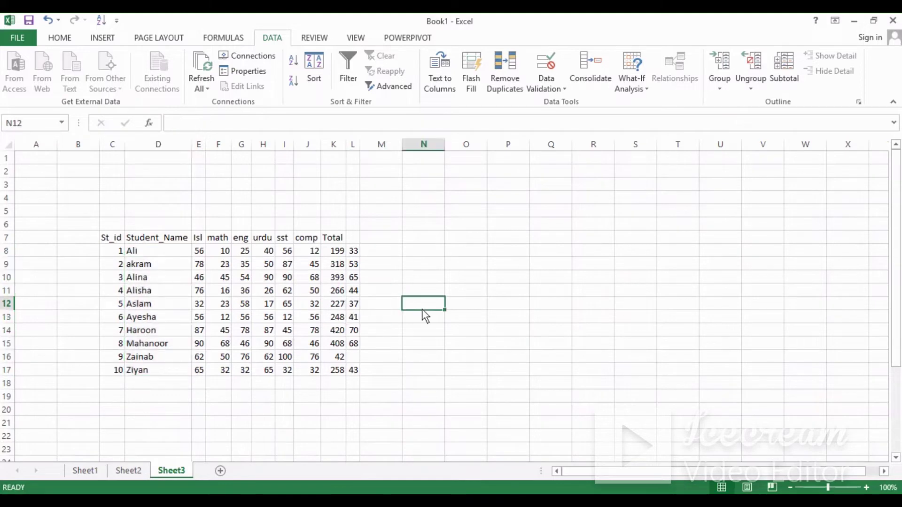
left_click(337, 240)
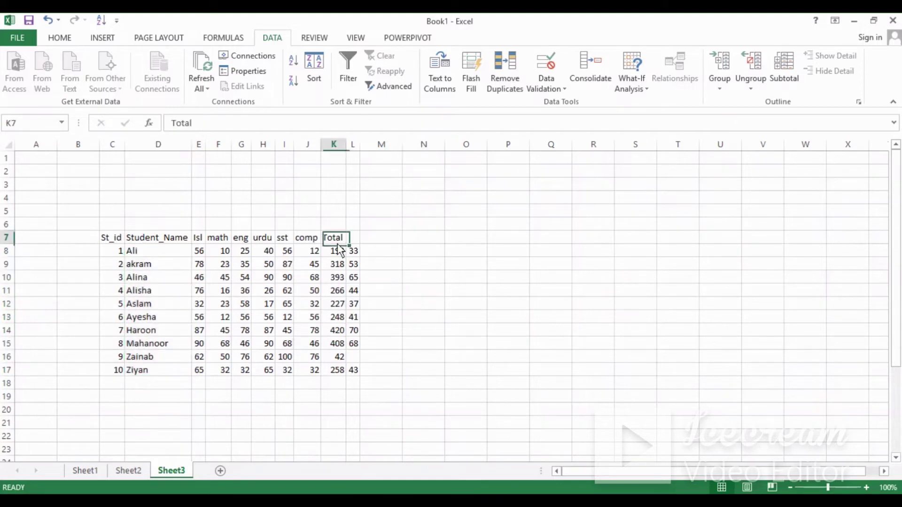
left_click_drag(111, 237, 357, 373)
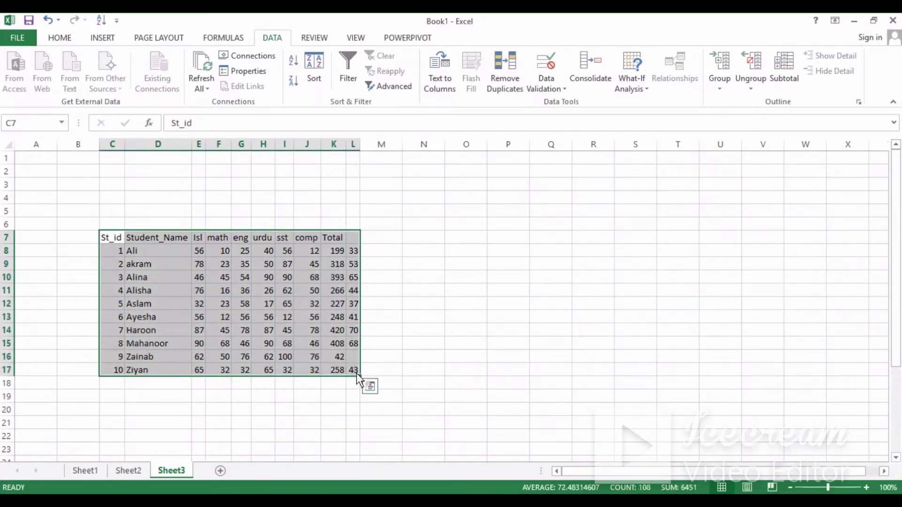
left_click(282, 354)
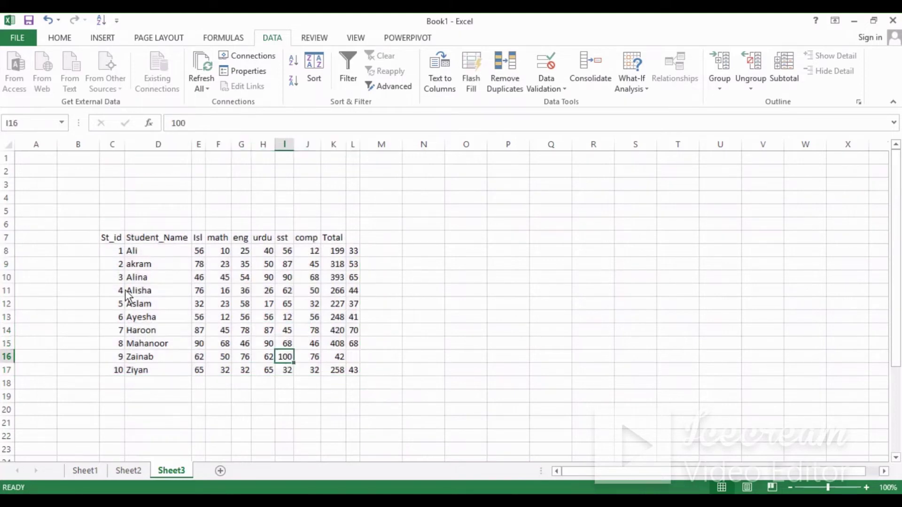
- Turn on filtering for the Student_Name entries in D8:D17
left_click(132, 254)
left_click_drag(133, 258, 146, 370)
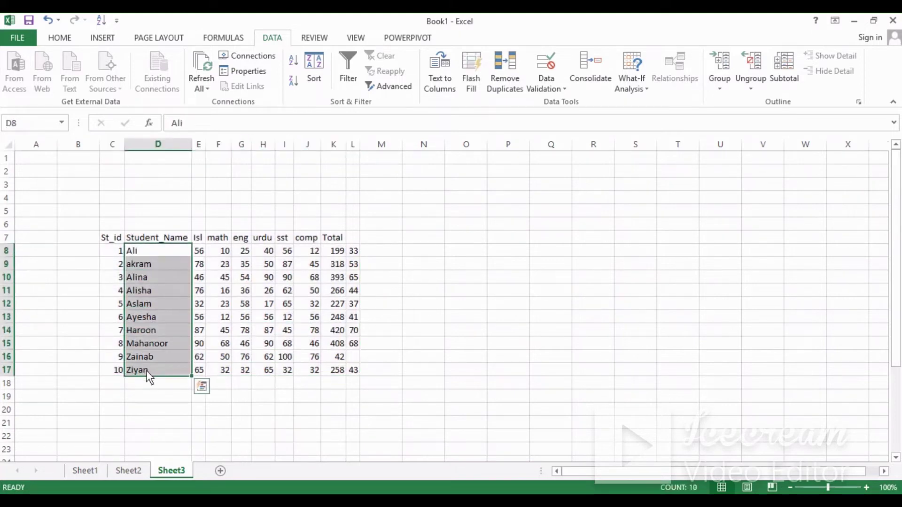
left_click(352, 68)
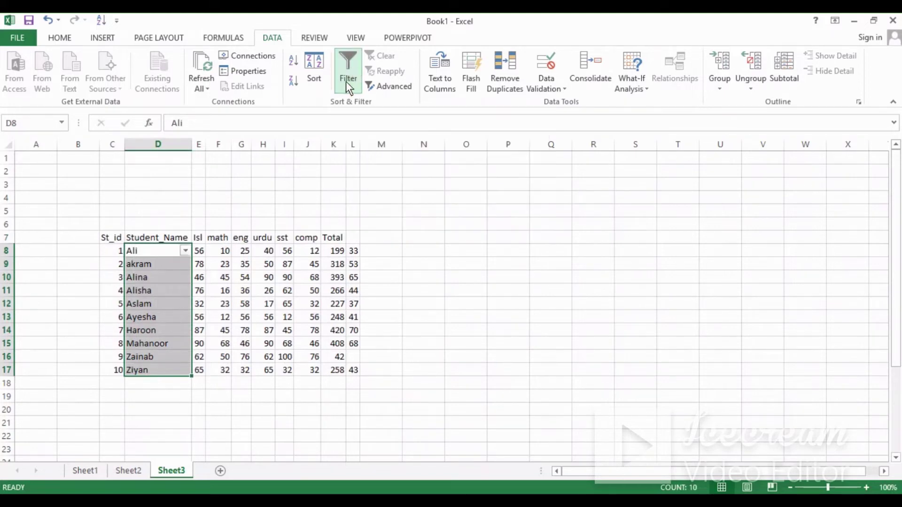
- Filter the student names list to exclude its last four names, keeping the other names ticked
left_click(184, 256)
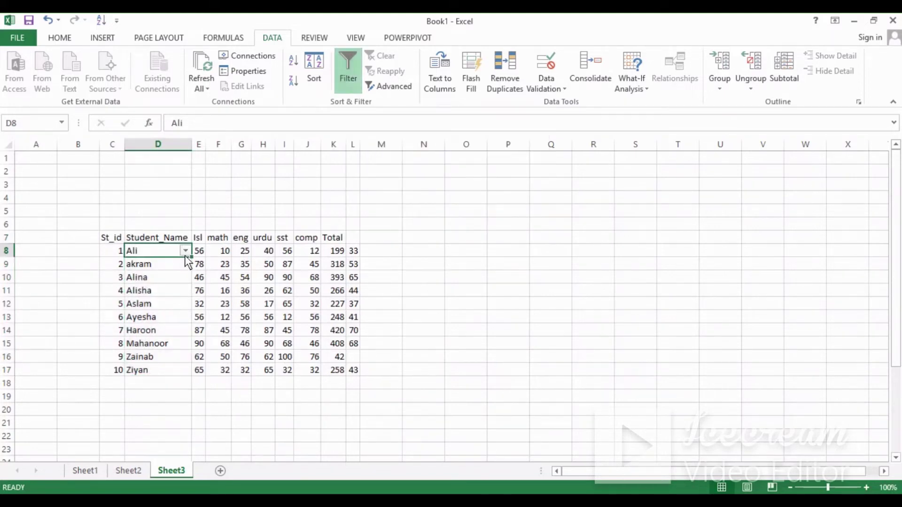
left_click(185, 253)
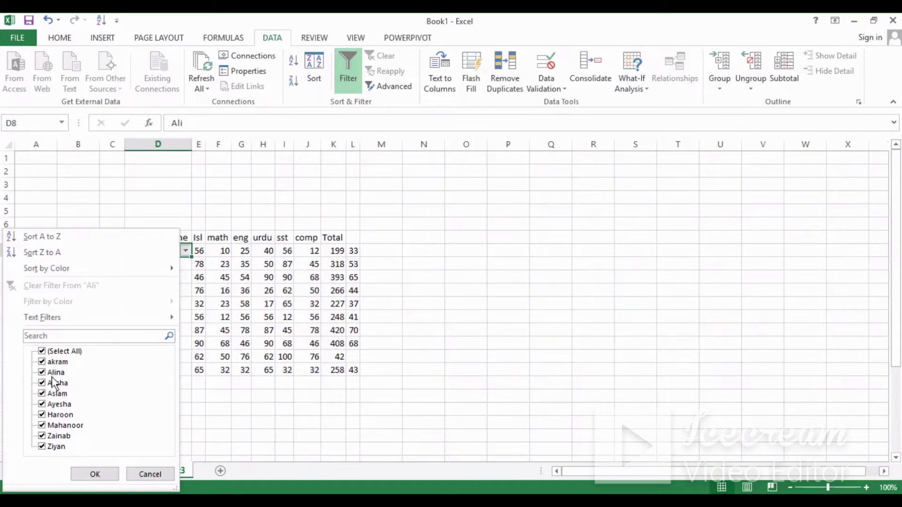
left_click(42, 415)
left_click(42, 425)
left_click(42, 436)
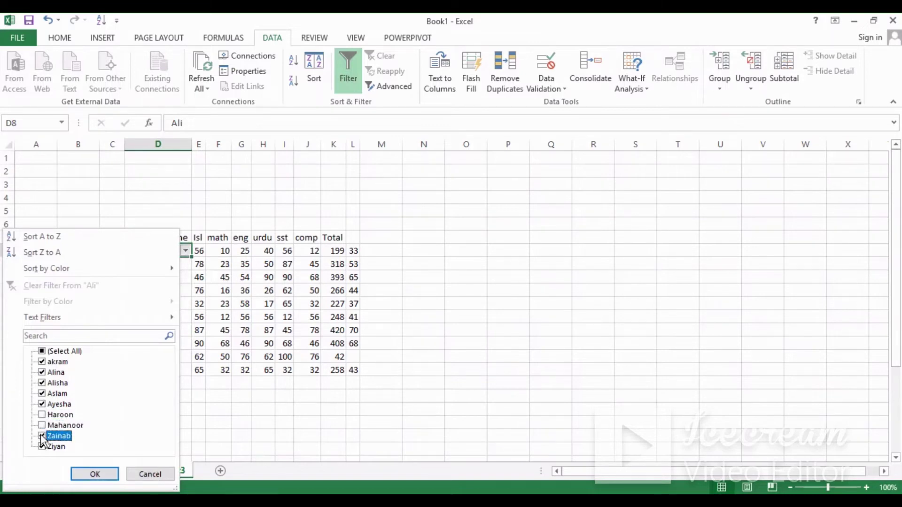
left_click(42, 447)
left_click(93, 474)
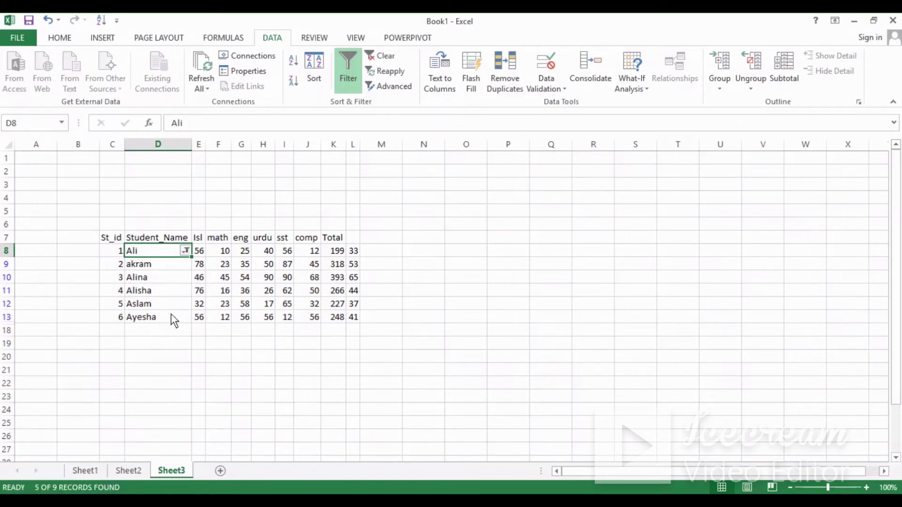
- Show all student names again by selecting every entry in the name filter
left_click(186, 251)
left_click(92, 335)
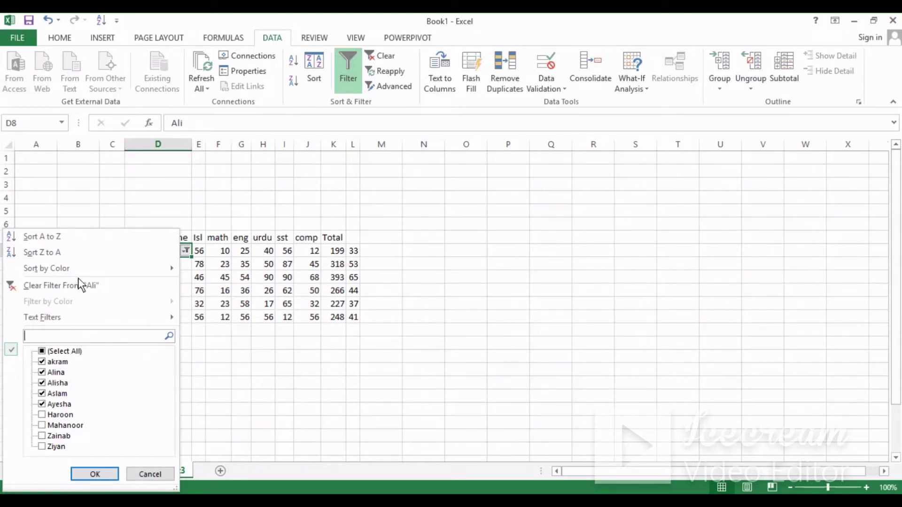
left_click(43, 351)
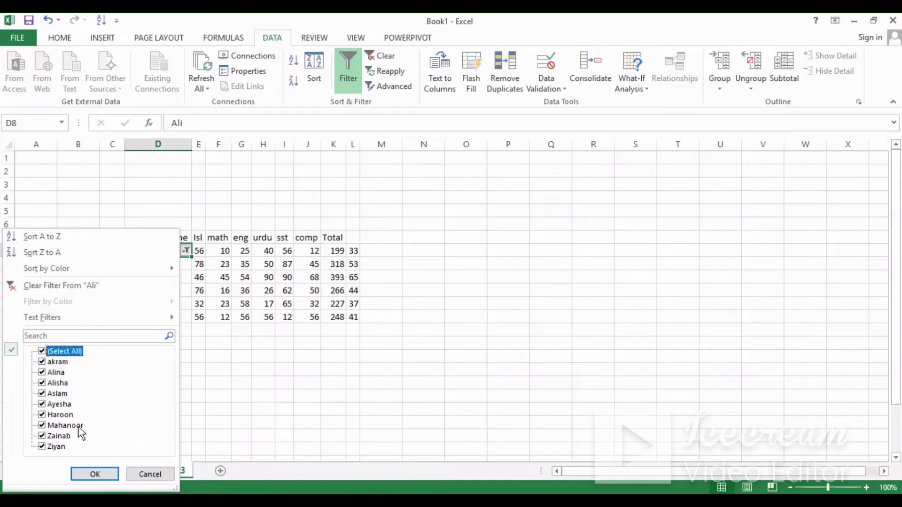
left_click(83, 474)
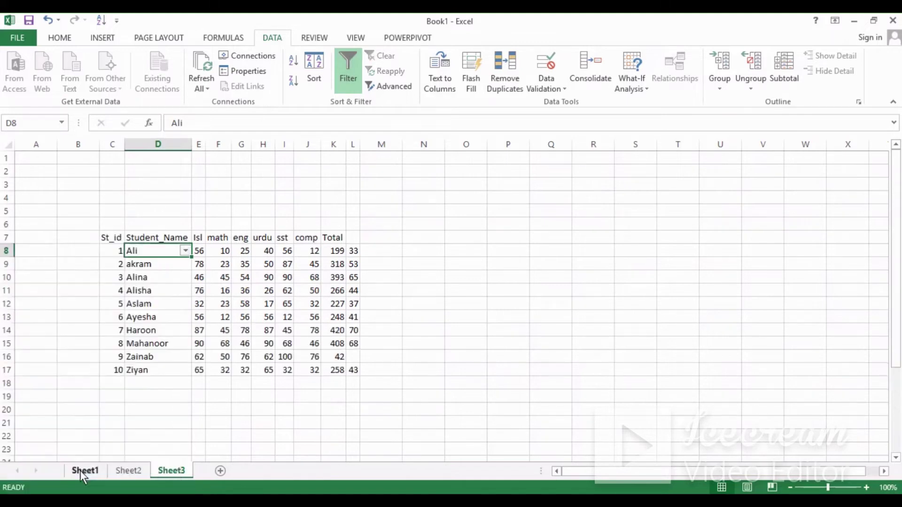
left_click(223, 319)
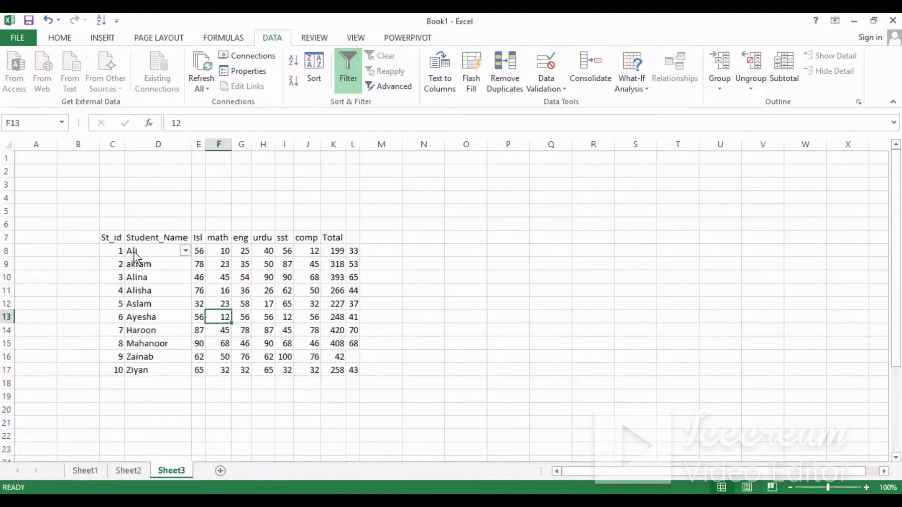
left_click_drag(109, 240, 179, 375)
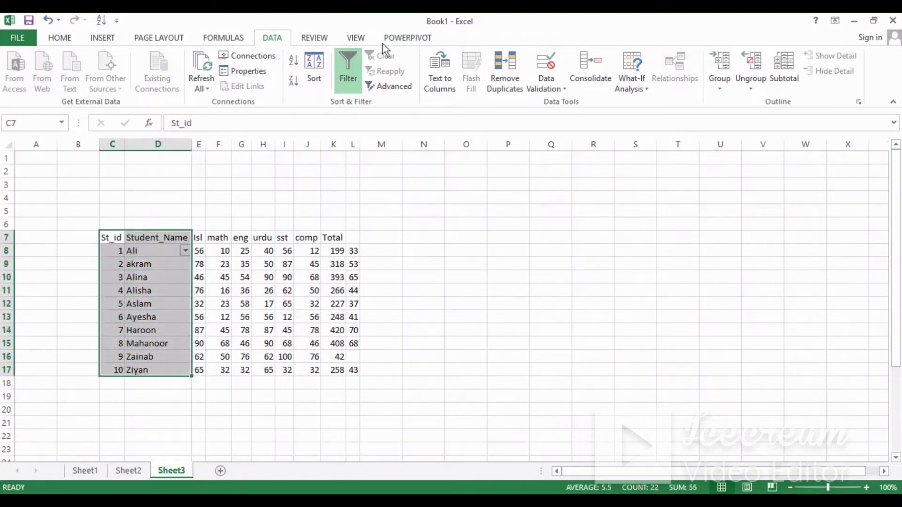
left_click(270, 236)
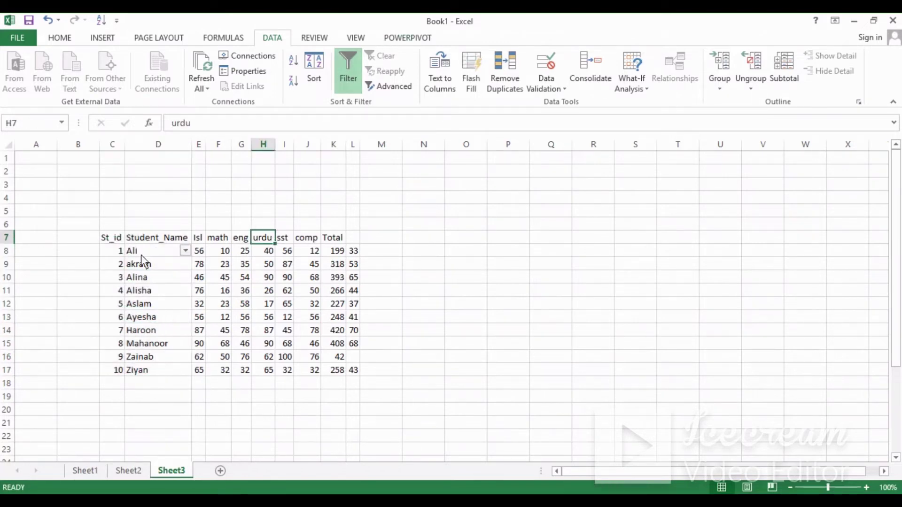
left_click(144, 255)
left_click_drag(131, 245, 143, 313)
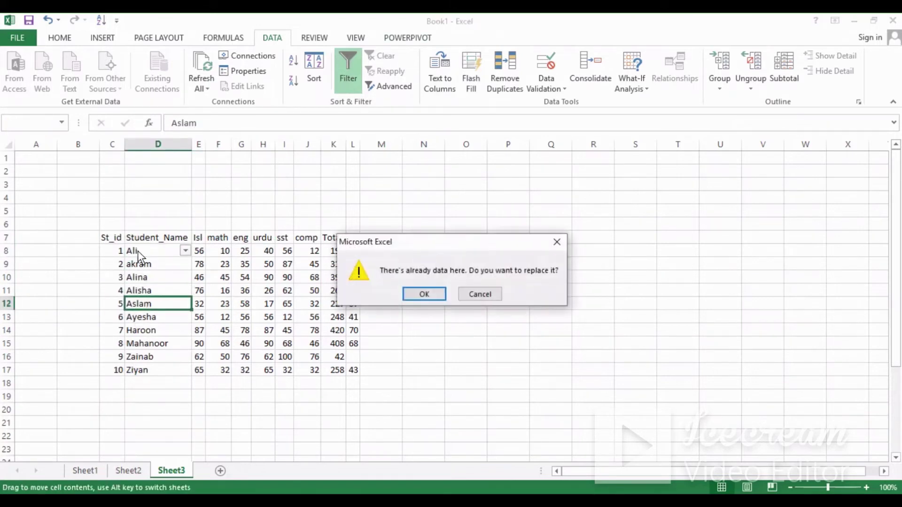
left_click(489, 293)
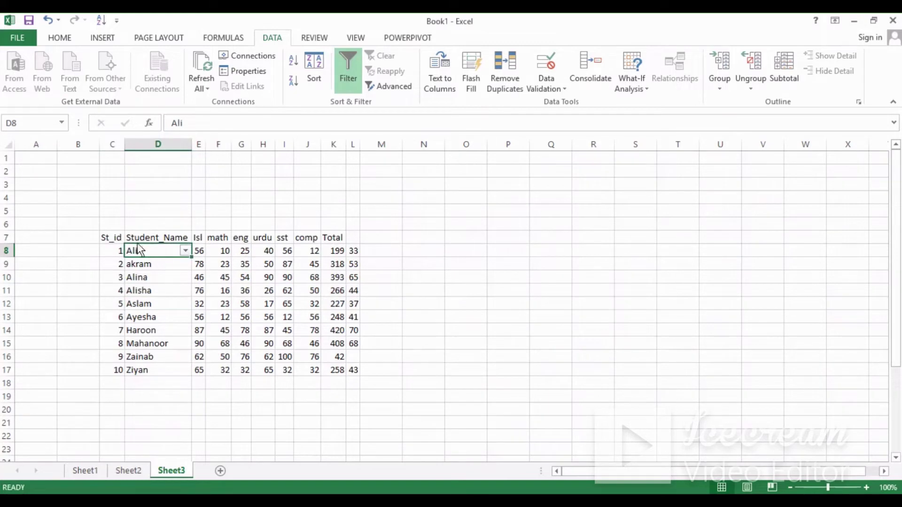
- Select the Student_Name entries and turn off their filter
left_click_drag(137, 243, 147, 369)
left_click(340, 61)
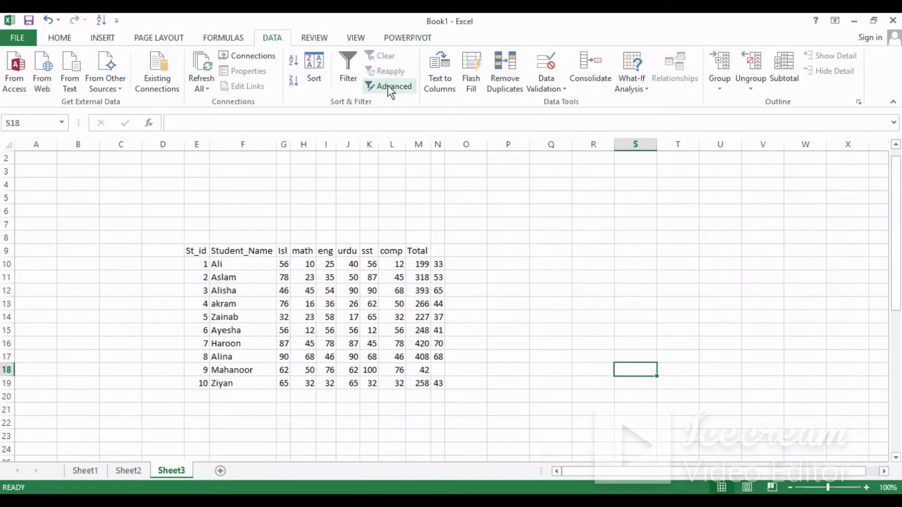
- Widen column Q and build a filter criteria block with Student_Name in Q7 and A in Q8
left_click(387, 86)
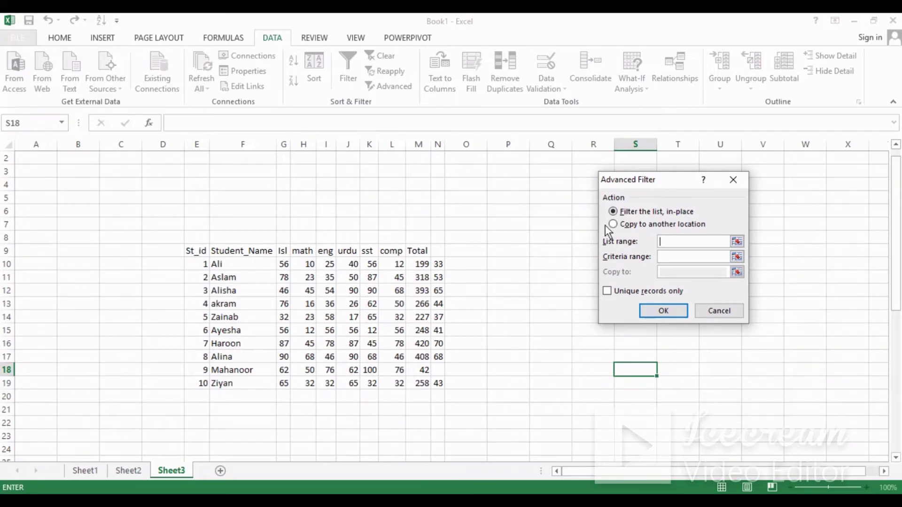
left_click(739, 180)
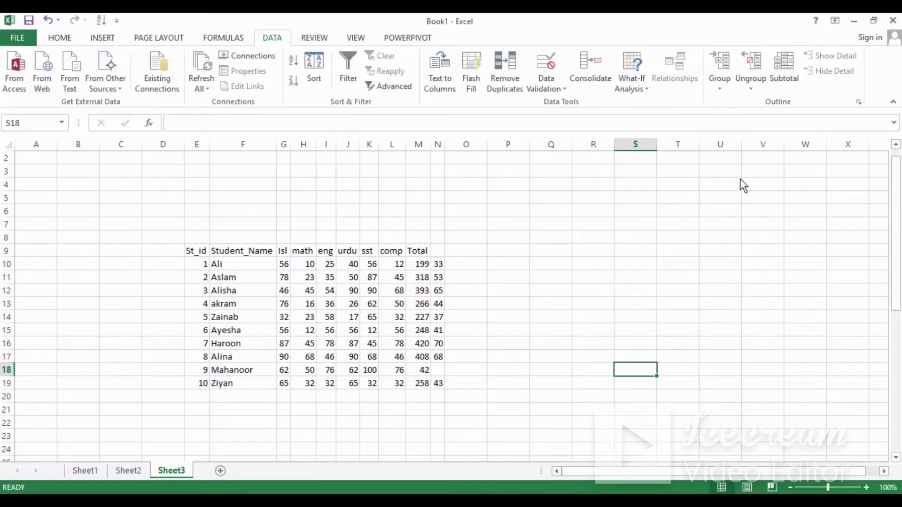
left_click(547, 225)
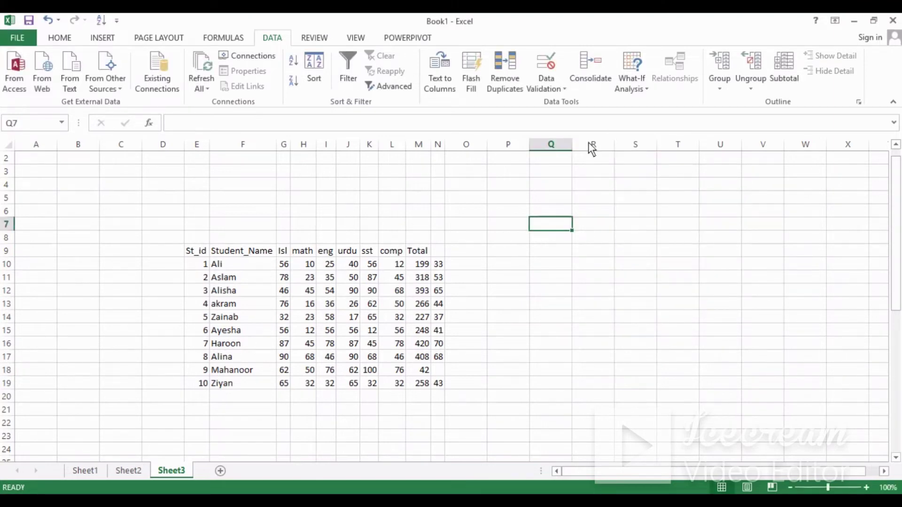
left_click_drag(571, 146, 609, 148)
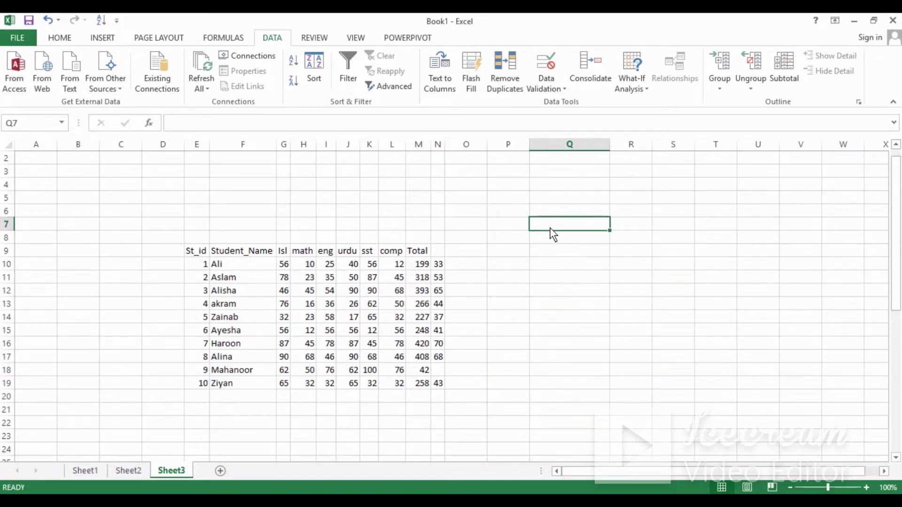
type("Studen")
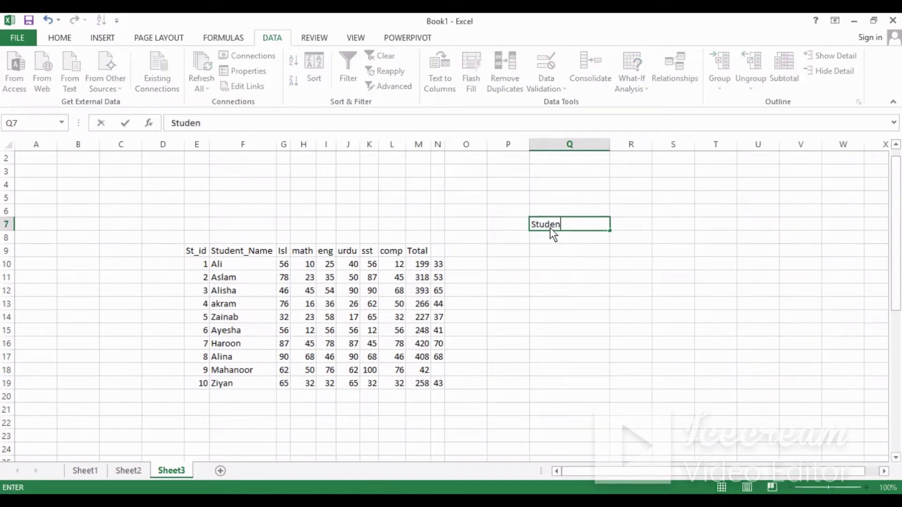
key("BackSpace")
key("BackSpace")
type("ent_Name")
left_click(571, 236)
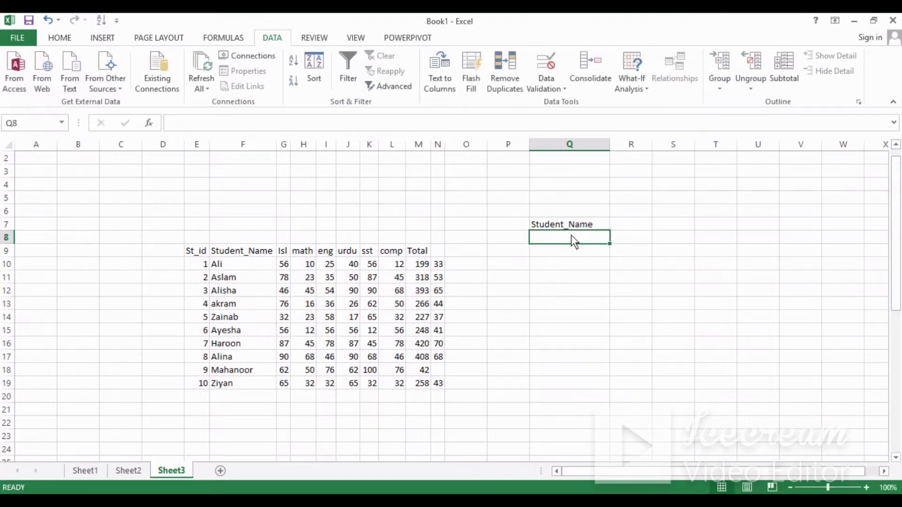
type("A")
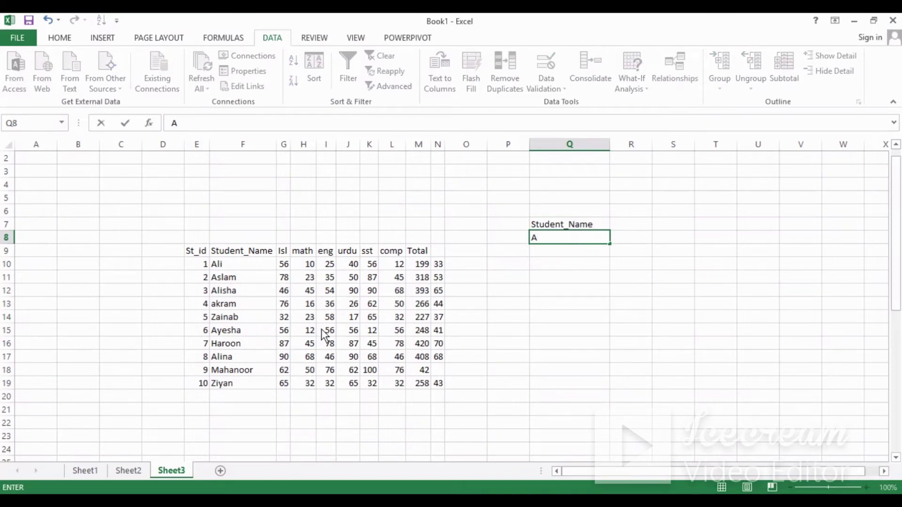
left_click(523, 321)
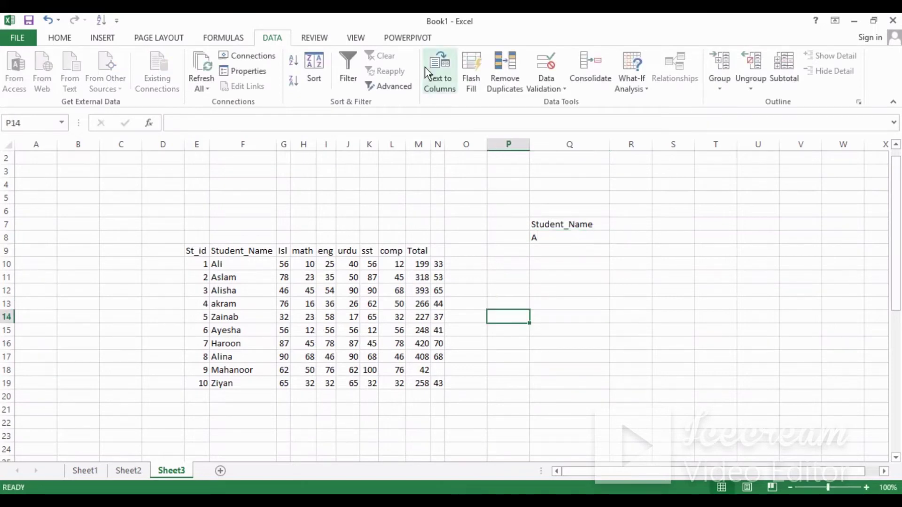
- Apply an in-place Advanced Filter to the list range E9:N19 using the criteria range Q7:Q8
left_click(401, 91)
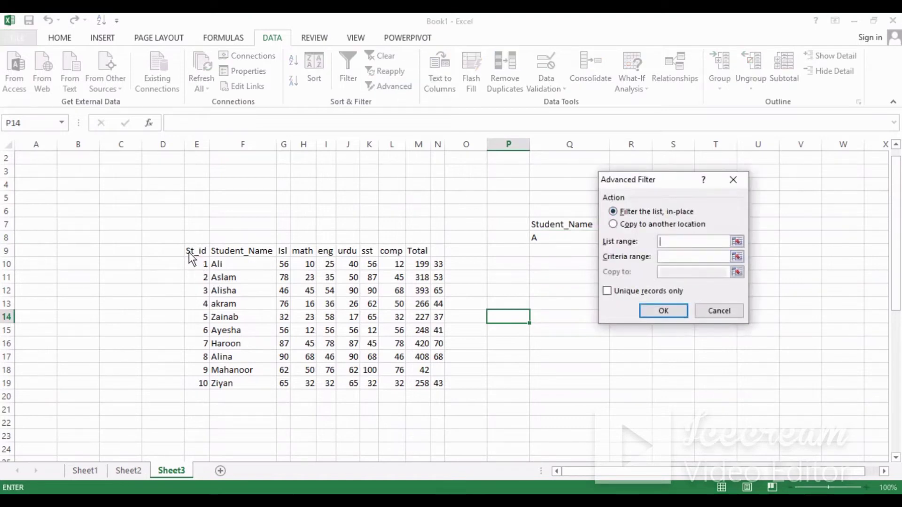
left_click_drag(190, 252, 440, 390)
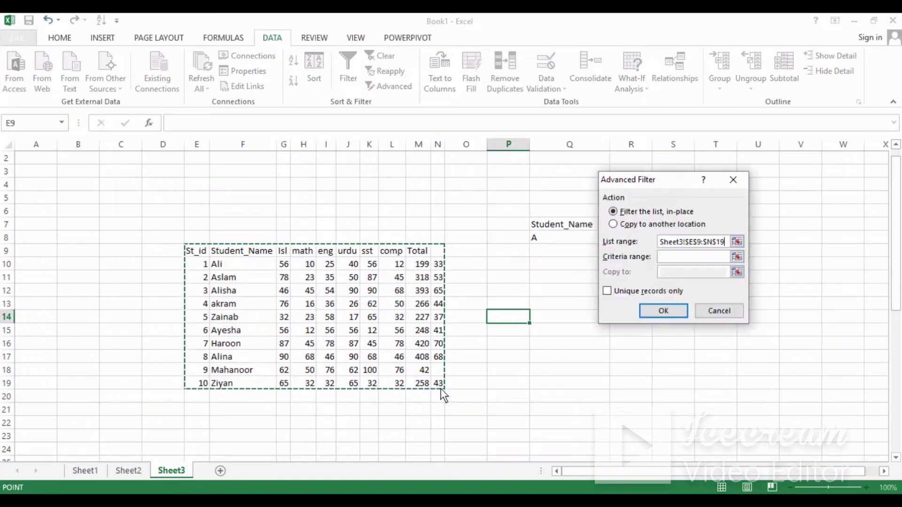
left_click(669, 258)
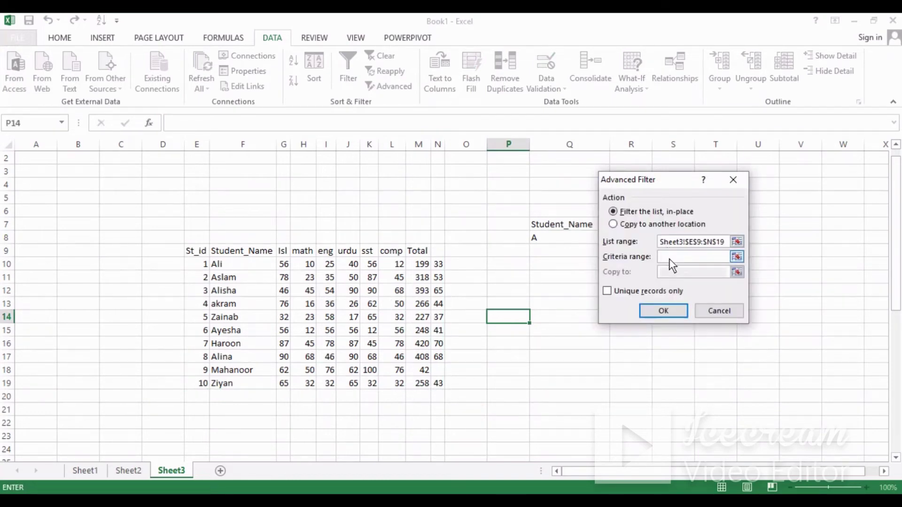
left_click_drag(534, 224, 552, 240)
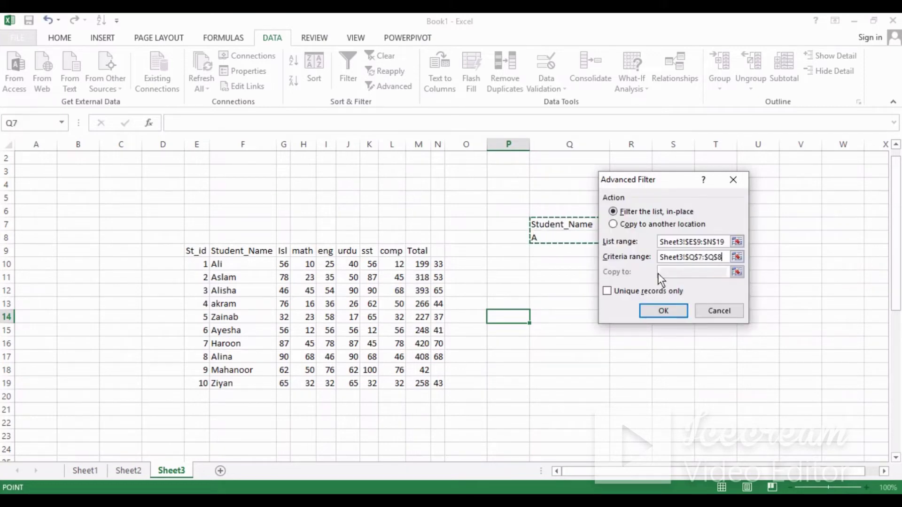
left_click(662, 311)
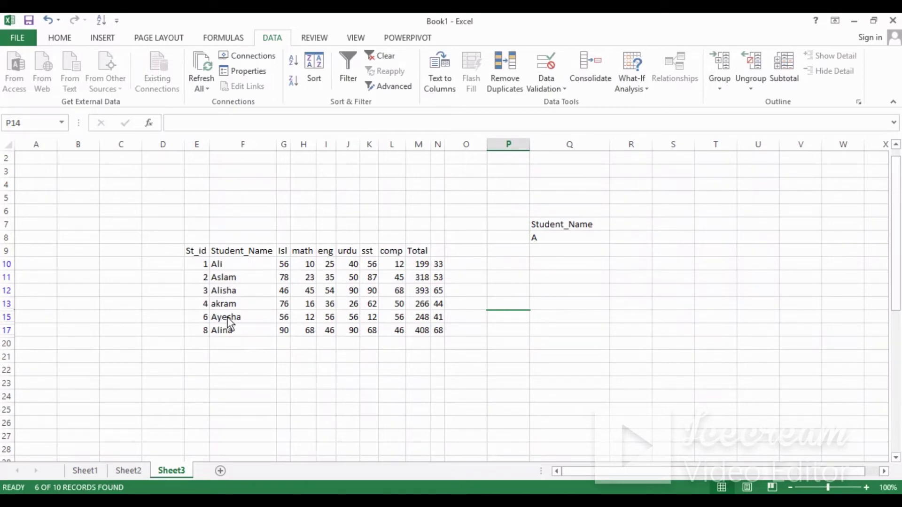
- Undo the in-place advanced filter on the student table, leaving the reopened Advanced Filter settings unapplied
left_click(624, 301)
left_click(399, 85)
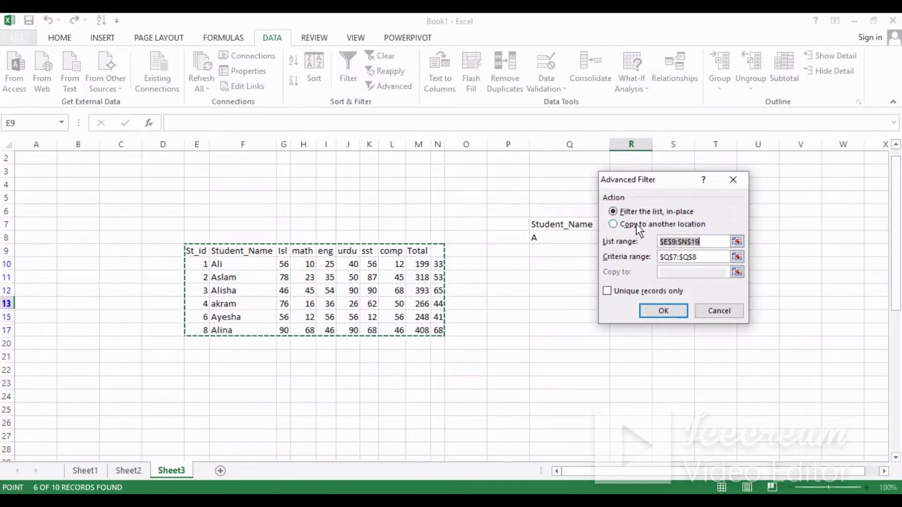
left_click(738, 182)
left_click(513, 275)
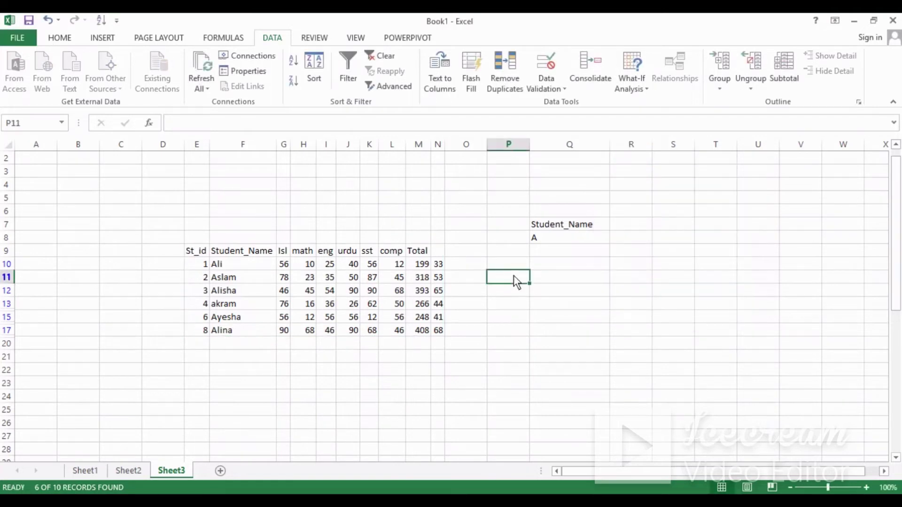
key("ctrl+z")
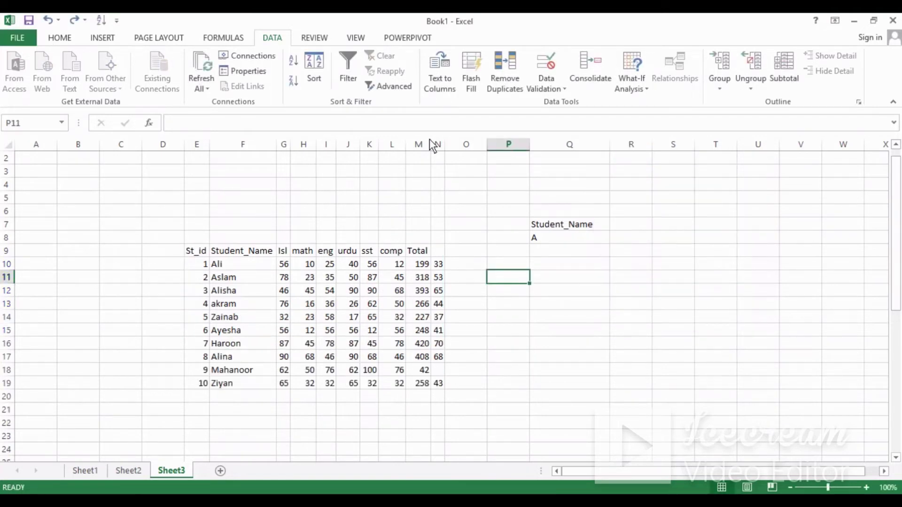
- Apply an Advanced Filter that copies matches from list range E9:N19, using criteria range Q7:Q8, to another location starting at P16
left_click(401, 88)
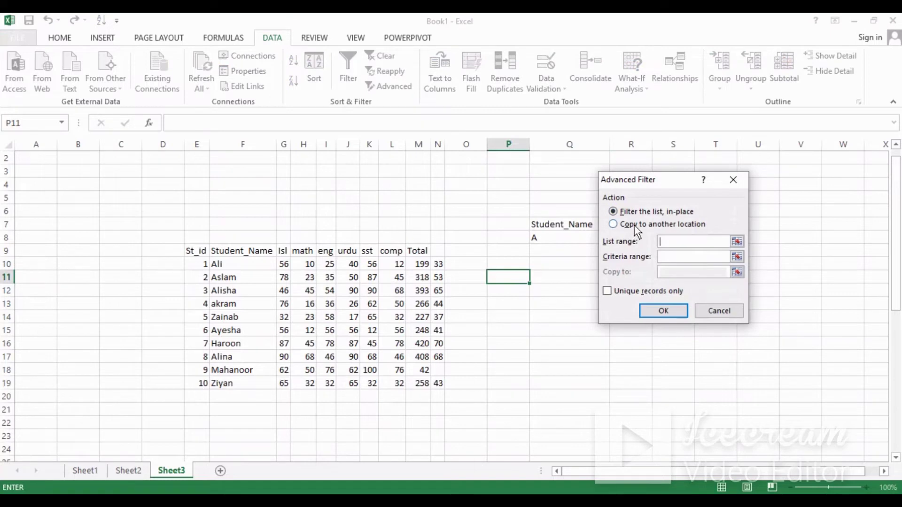
left_click(633, 225)
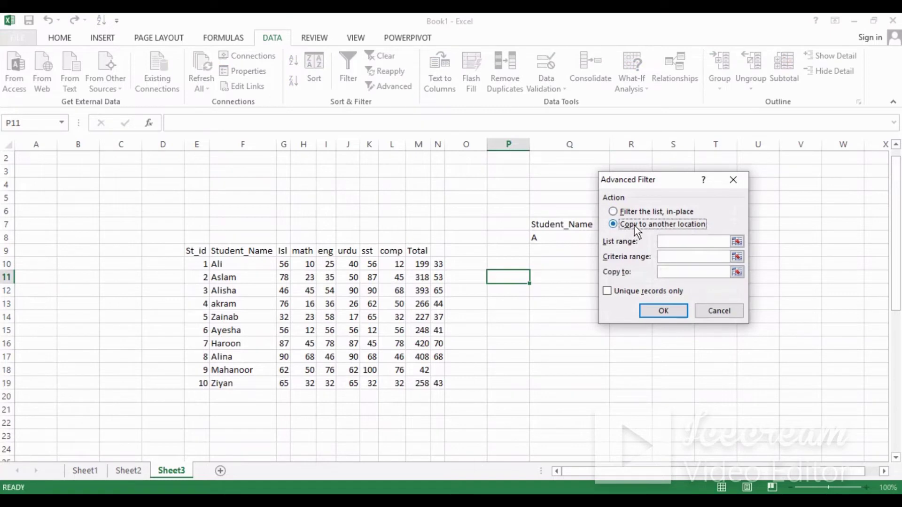
left_click(672, 239)
left_click_drag(190, 251, 438, 392)
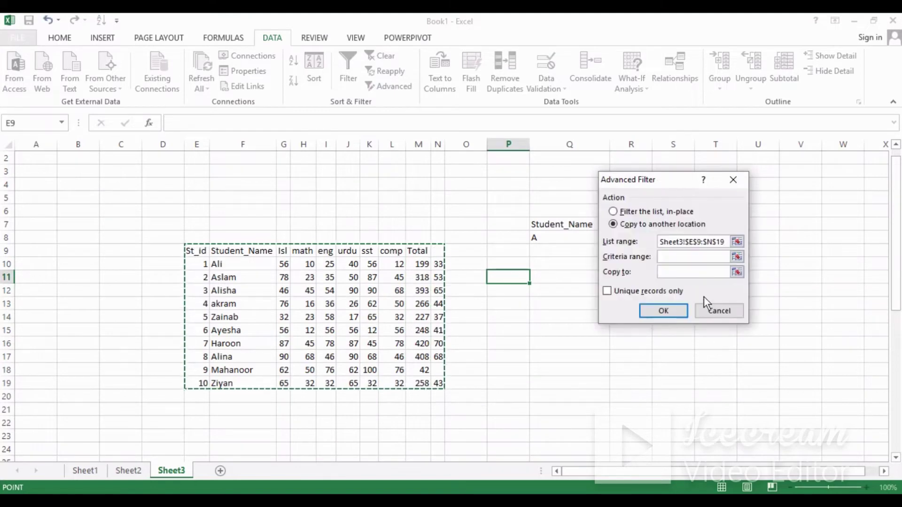
left_click(677, 258)
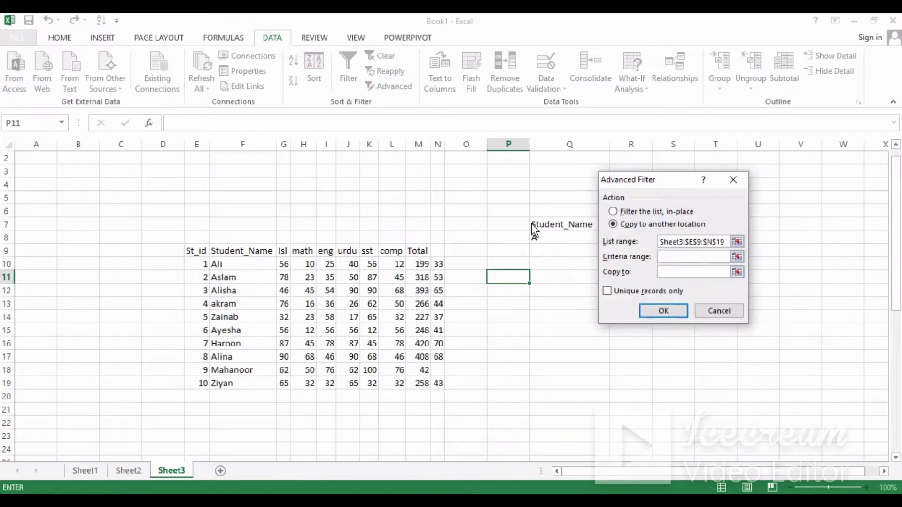
left_click_drag(534, 230, 574, 240)
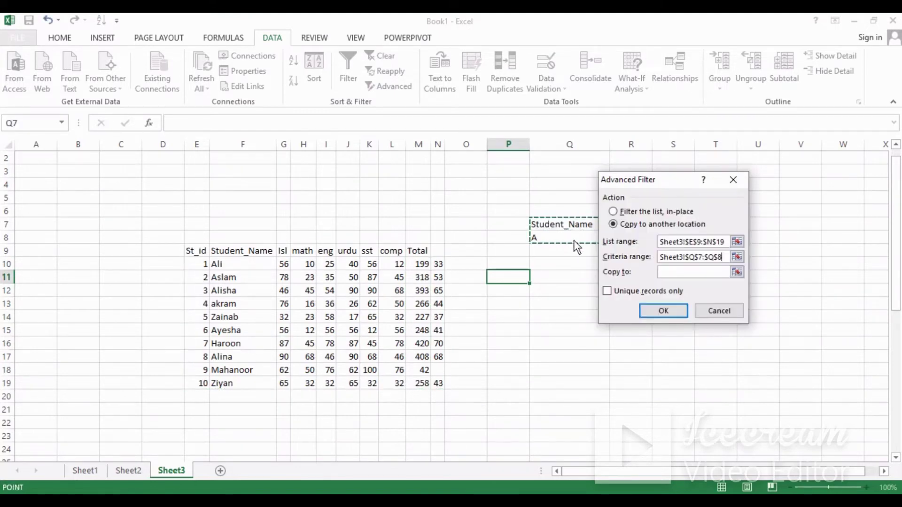
left_click(686, 274)
left_click(506, 344)
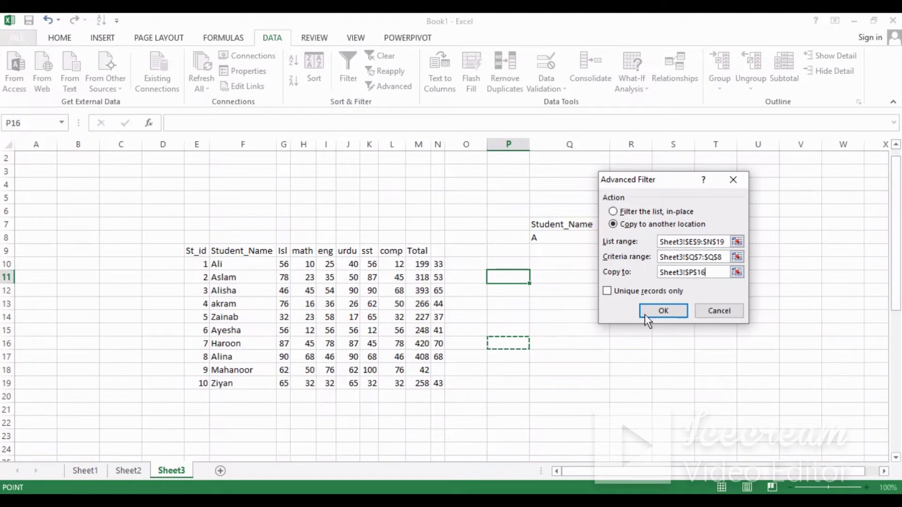
left_click(674, 308)
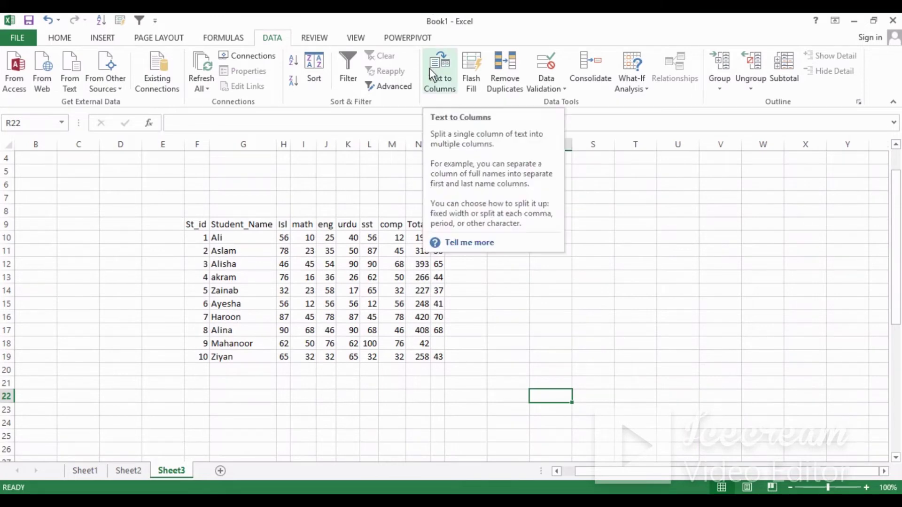
- Enter four sample first names separated by spaces in cell R10
left_click(599, 304)
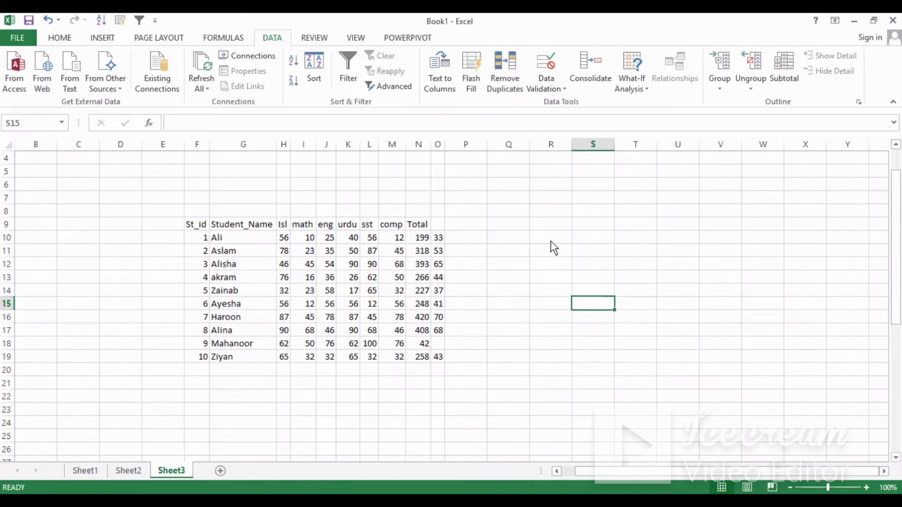
left_click(555, 247)
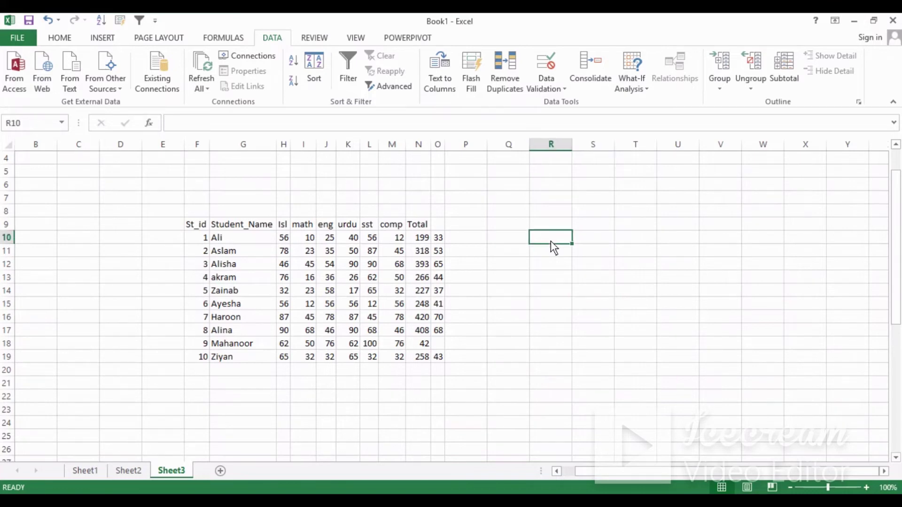
double_click(551, 241)
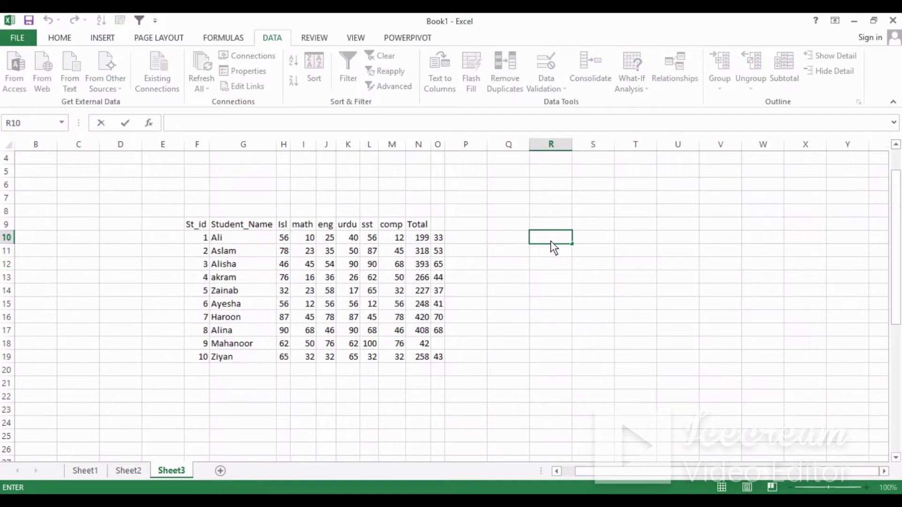
type("Ali Aslam Iq")
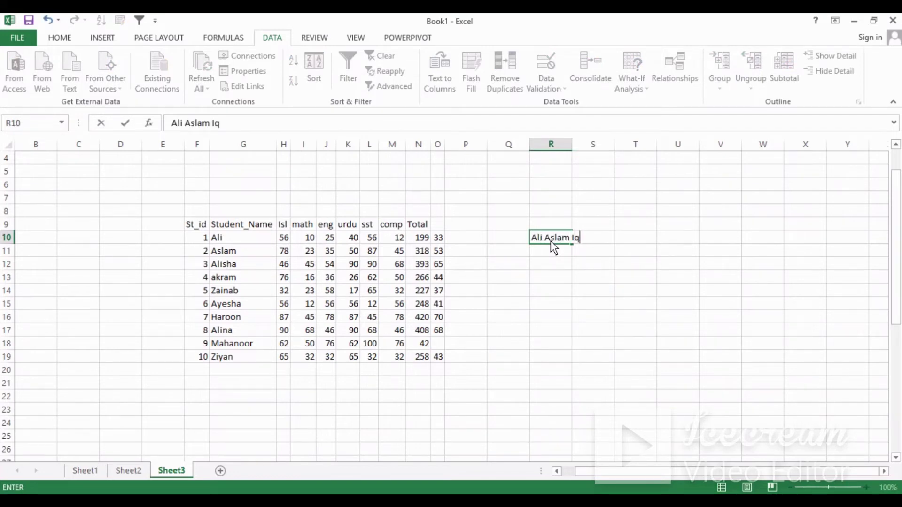
type("ra Hania")
left_click(553, 264)
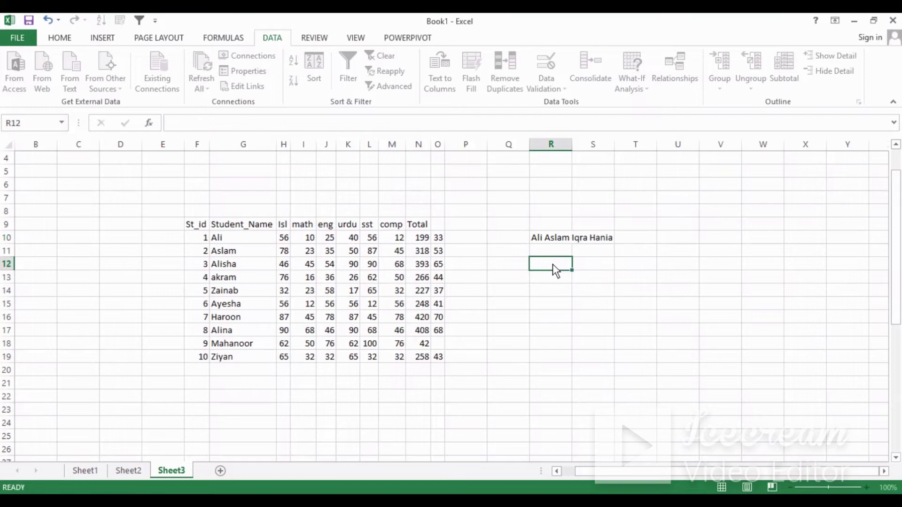
- Split the names in R10 with Text to Columns as Fixed width, using General format and destination R10
left_click(552, 238)
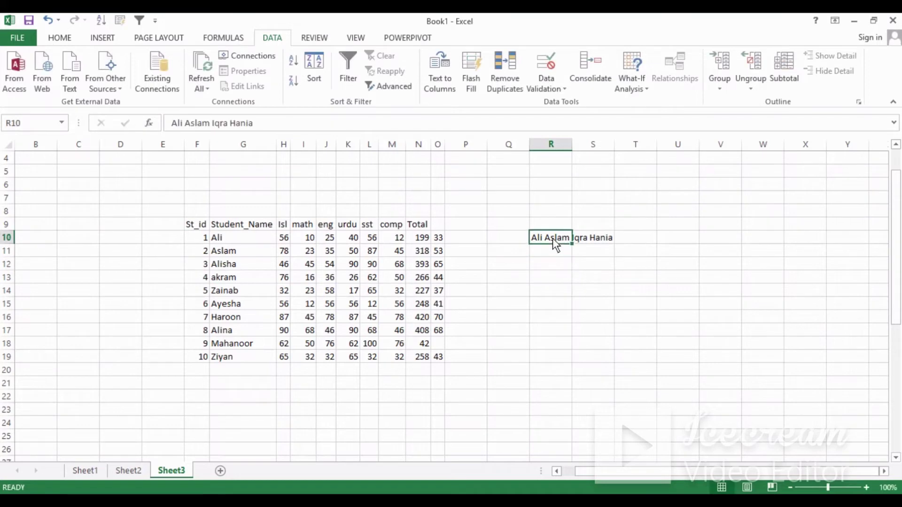
left_click(439, 78)
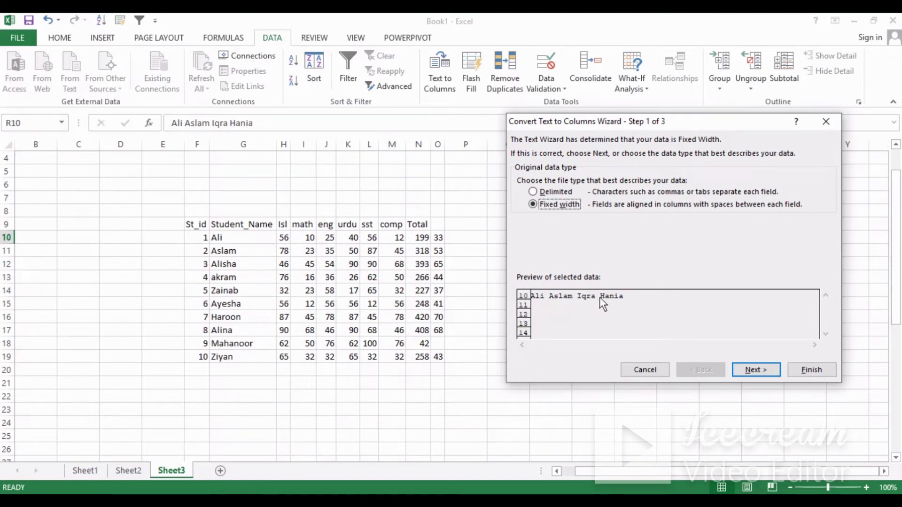
left_click(760, 371)
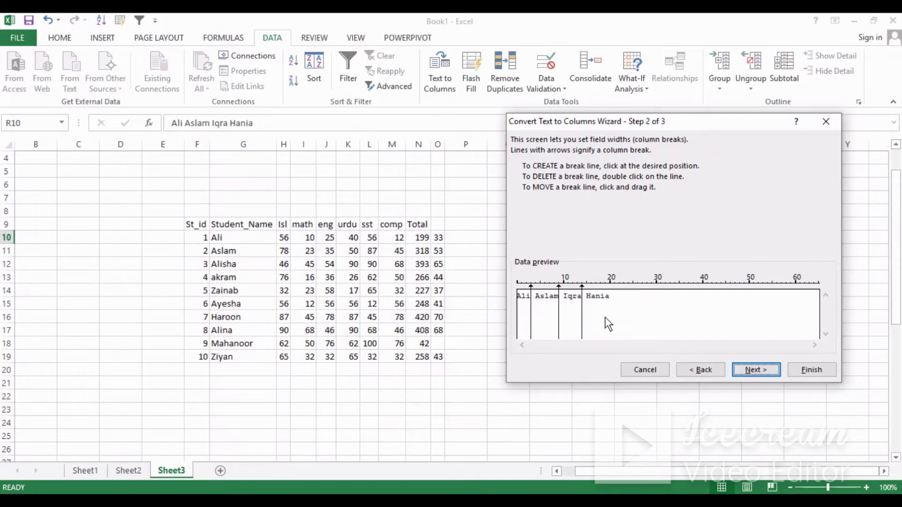
left_click(750, 374)
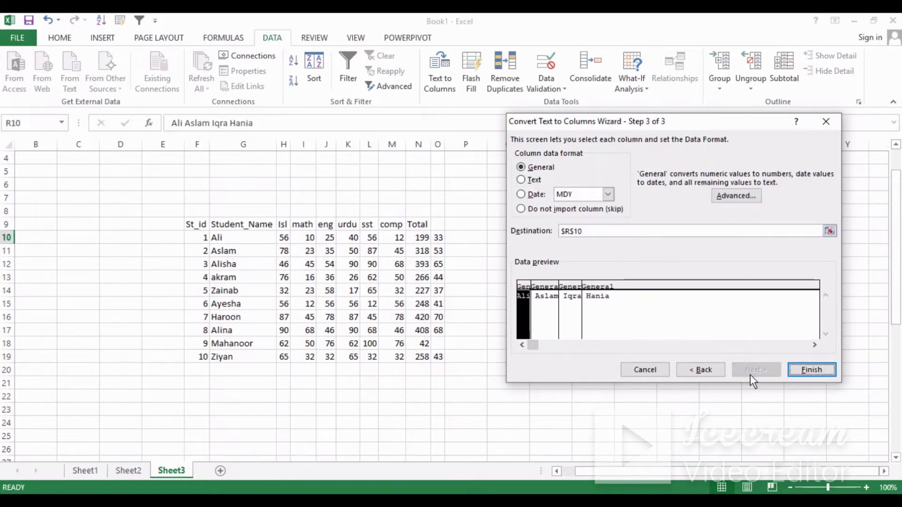
left_click(816, 374)
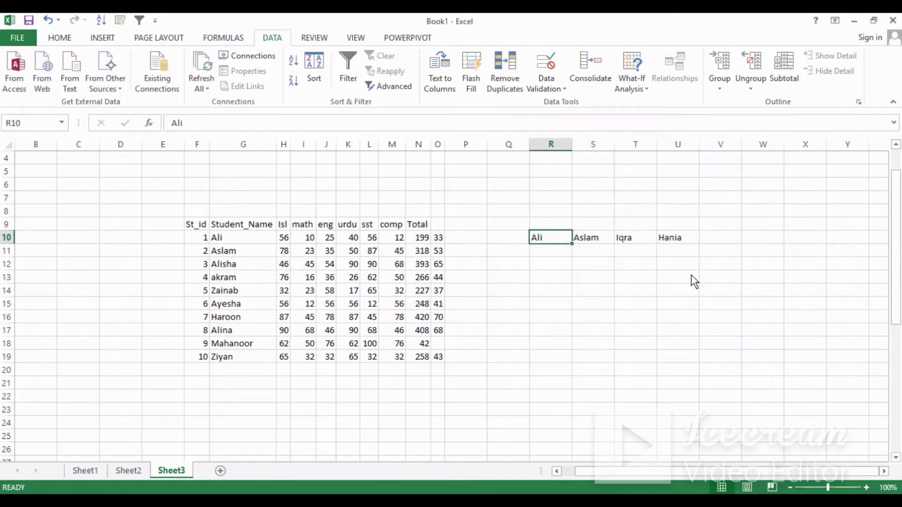
- Enter three sample first names separated by spaces in cell R11
left_click(553, 256)
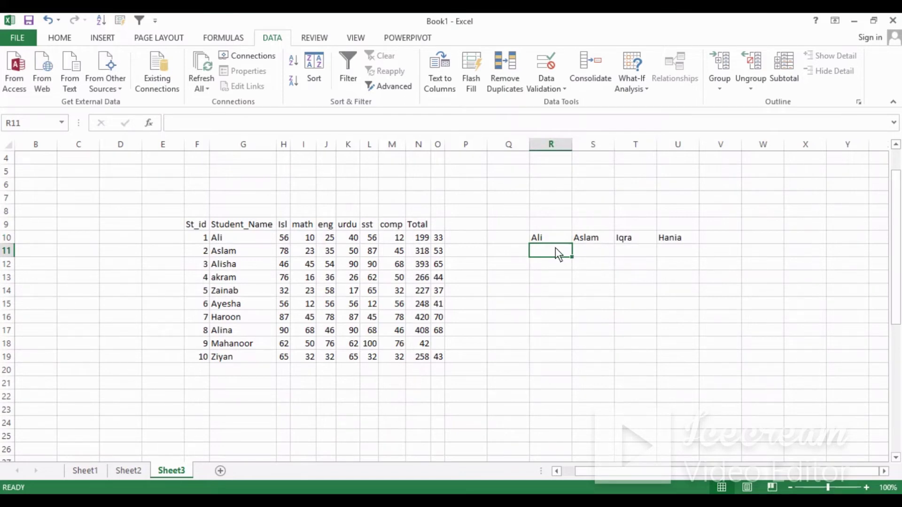
type("Maa")
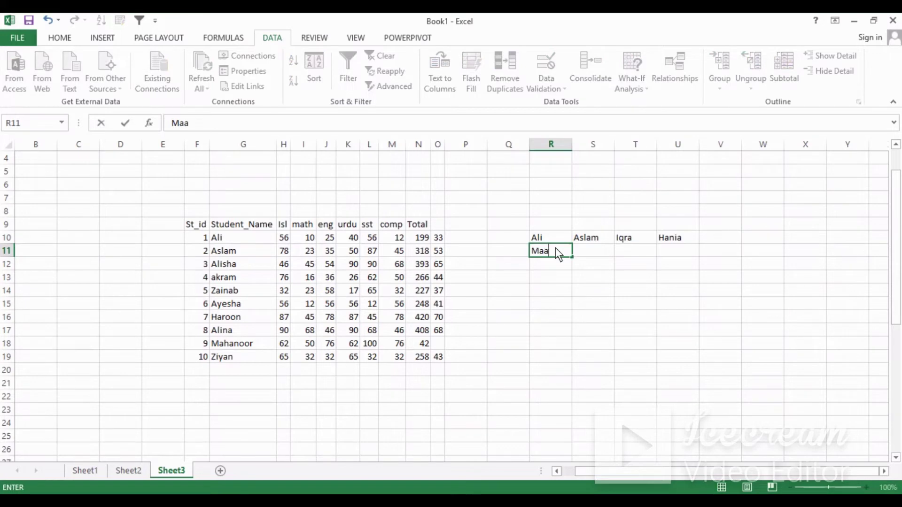
key("BackSpace")
type("hanoor Aslam")
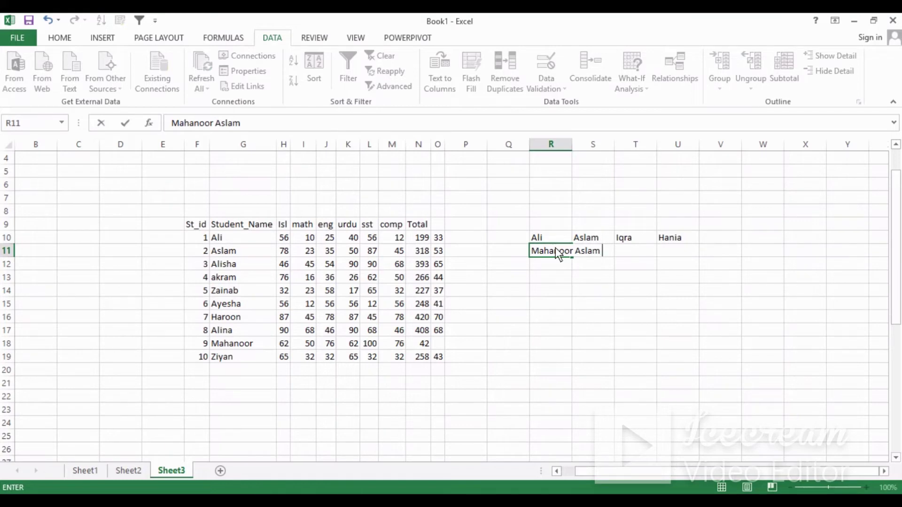
type(" Akbar")
key("Left")
key("Left")
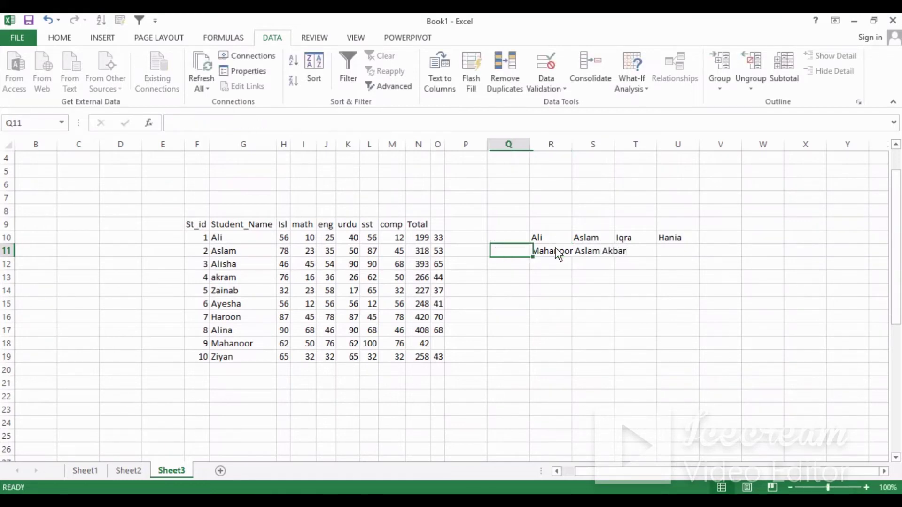
- Replace the spaces between the three names in R11 with commas
left_click(587, 253)
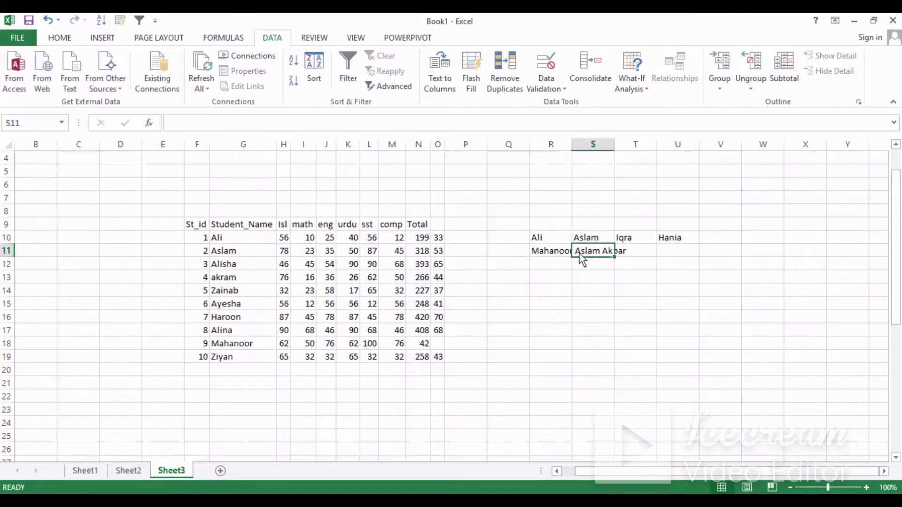
double_click(564, 252)
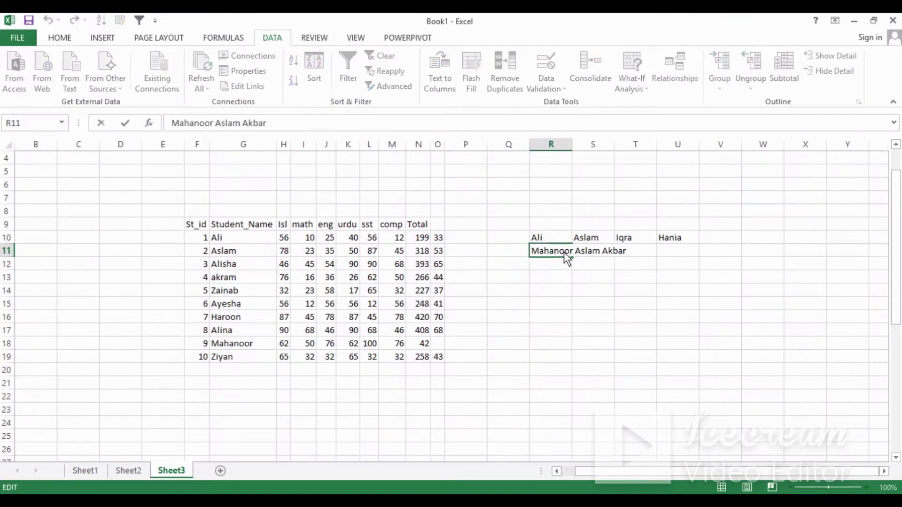
key("Delete")
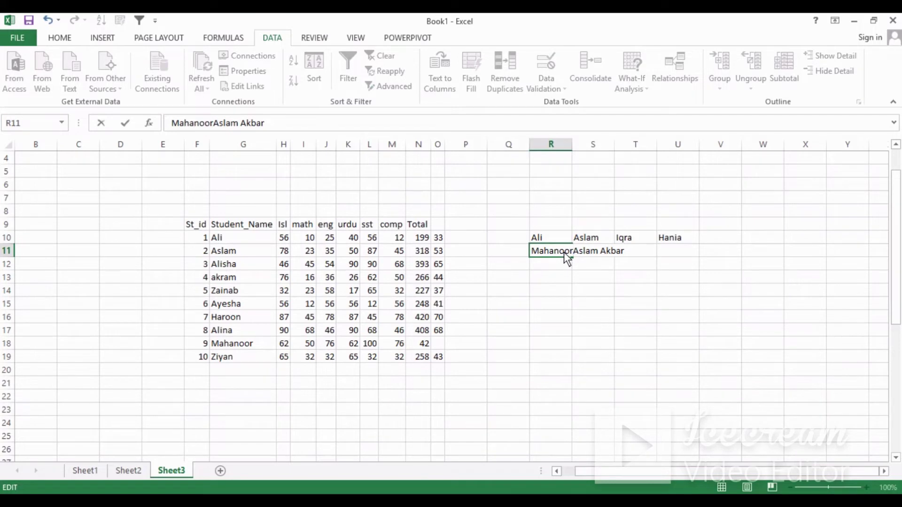
type(",")
key("Right")
key("Right")
key("Right")
key("Right")
key("Right")
key("Right")
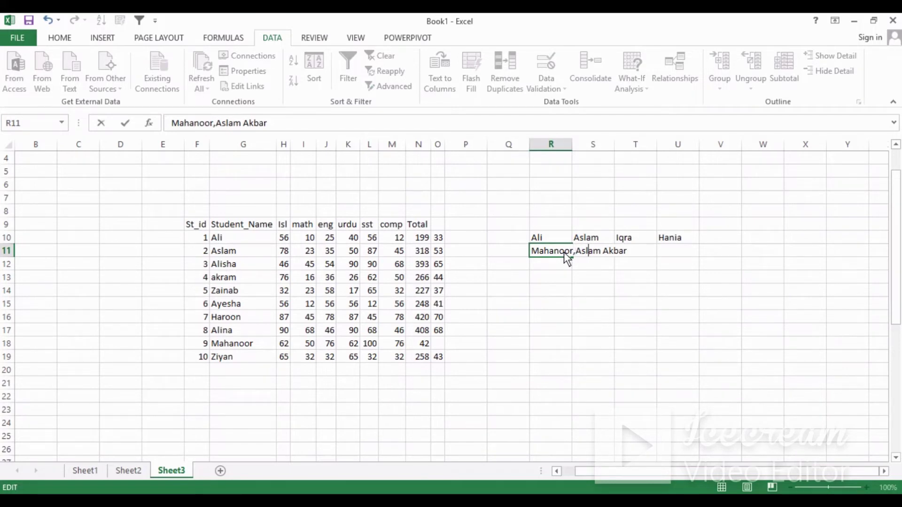
key("BackSpace")
type(",")
left_click(557, 269)
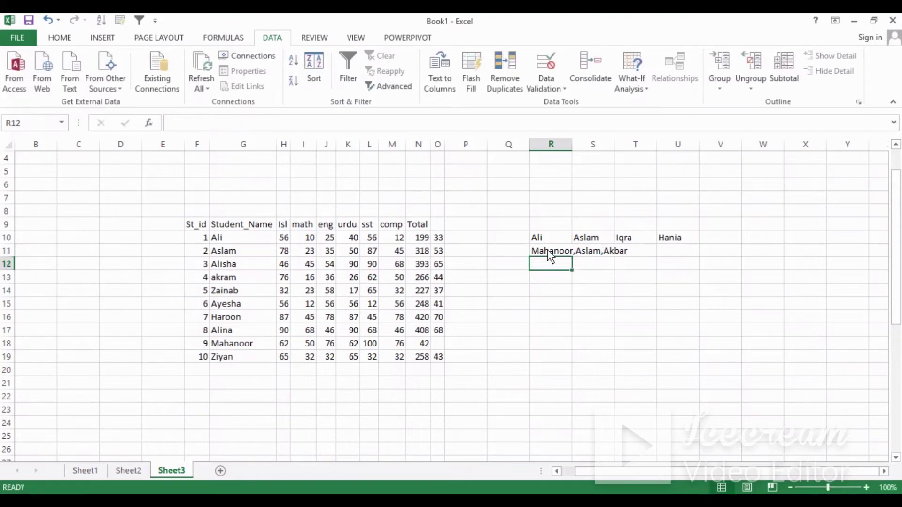
- Split the names in R11 with Text to Columns as Delimited by Tab and Comma, using General format and destination R11
left_click(548, 249)
left_click(449, 81)
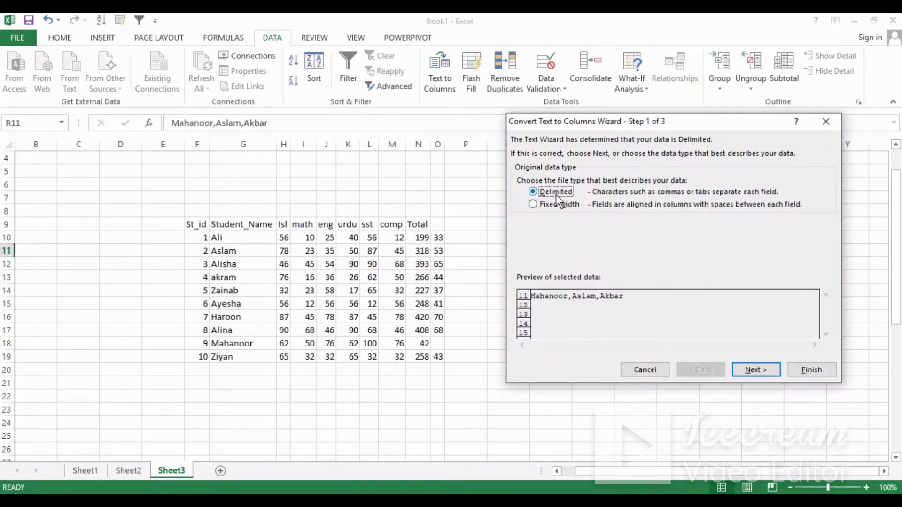
left_click(762, 370)
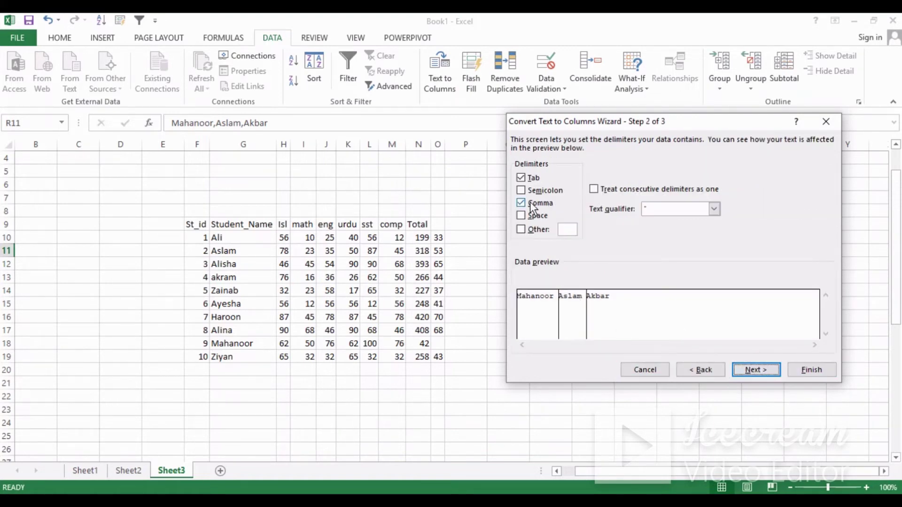
left_click_drag(689, 124, 235, 149)
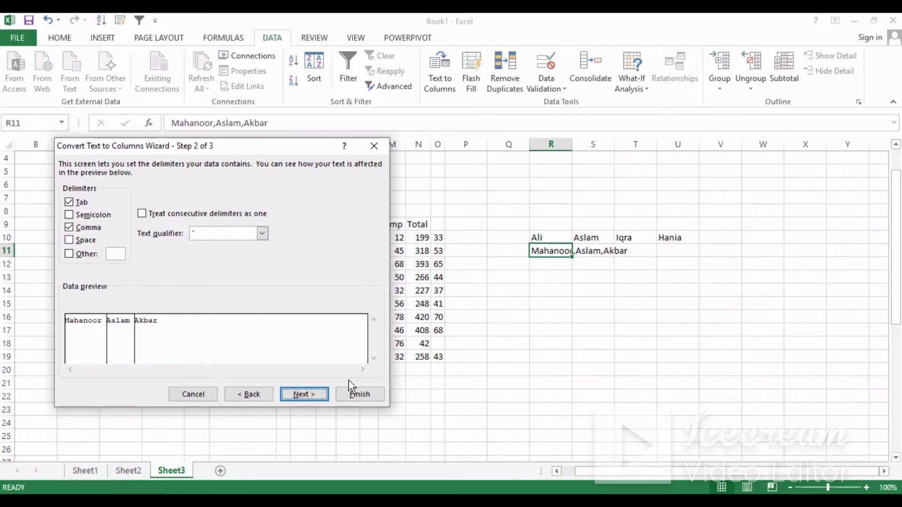
left_click(314, 397)
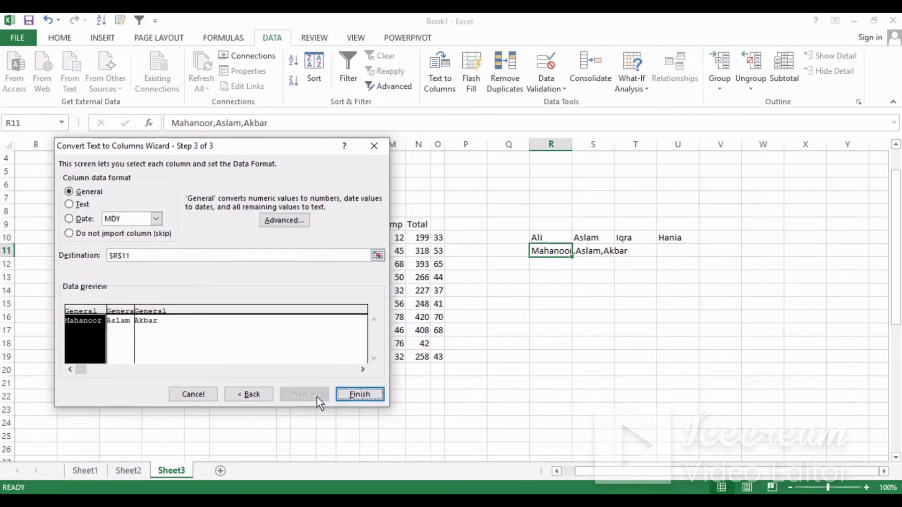
left_click(359, 394)
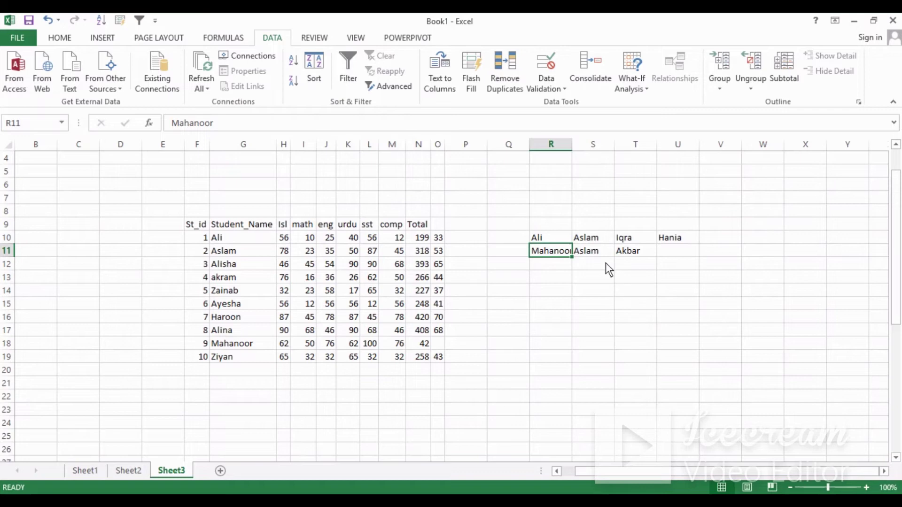
- Enter a sample first name in cell R15
left_click(599, 281)
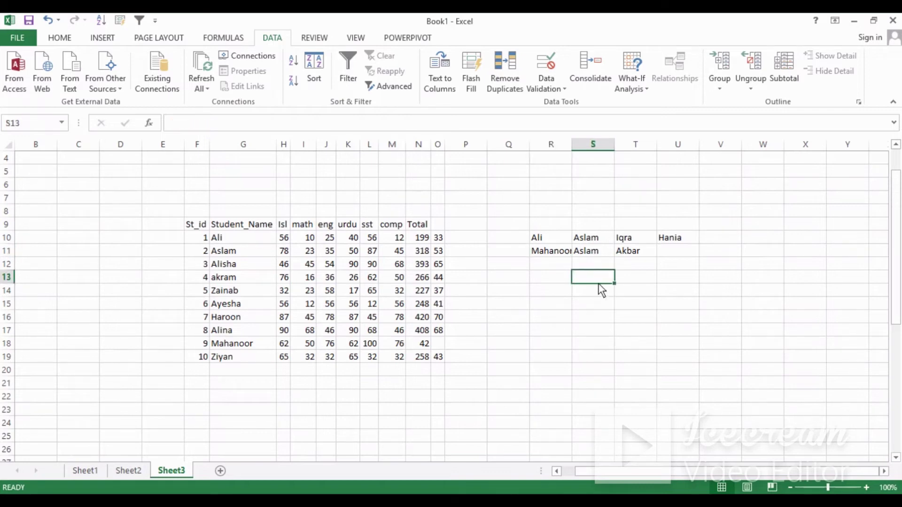
left_click(550, 310)
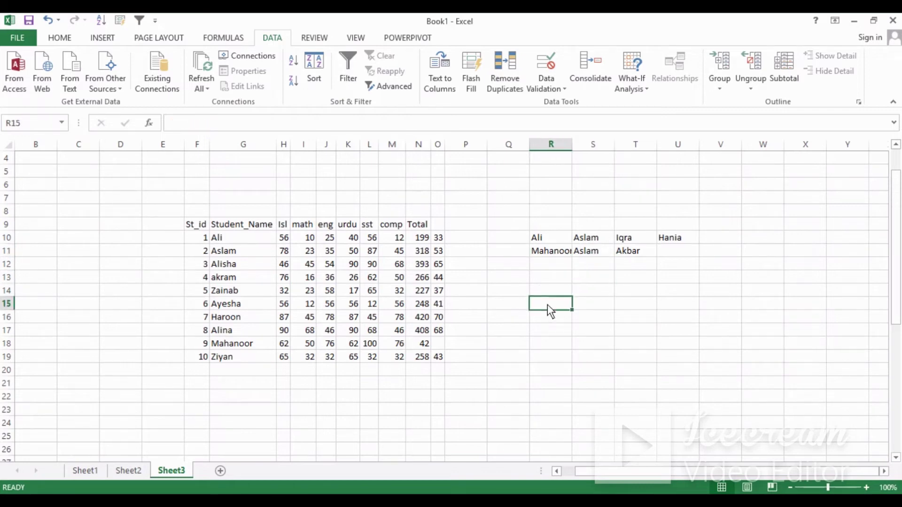
type("A")
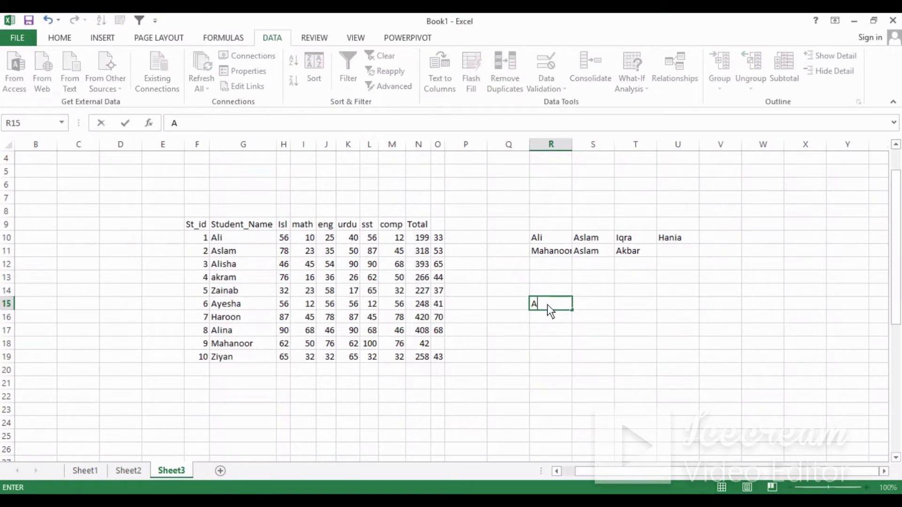
type("li")
key("Return")
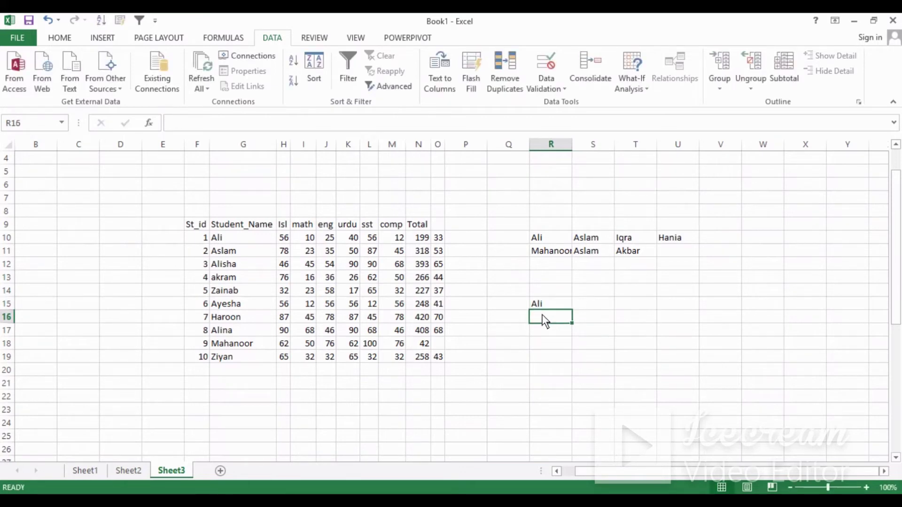
- Fill cells R16 to R19 with sample first names, repeating the name from R15 in R19
type("Alslam")
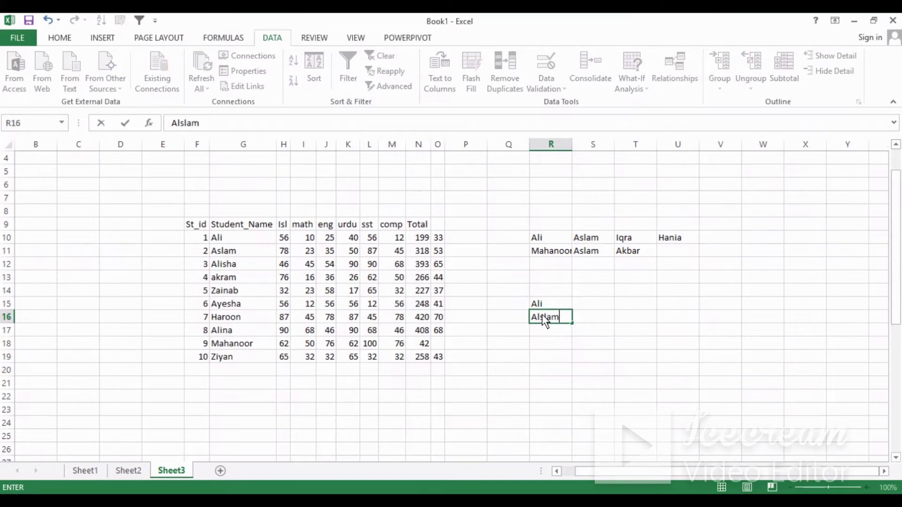
key("Return")
type("Akbae")
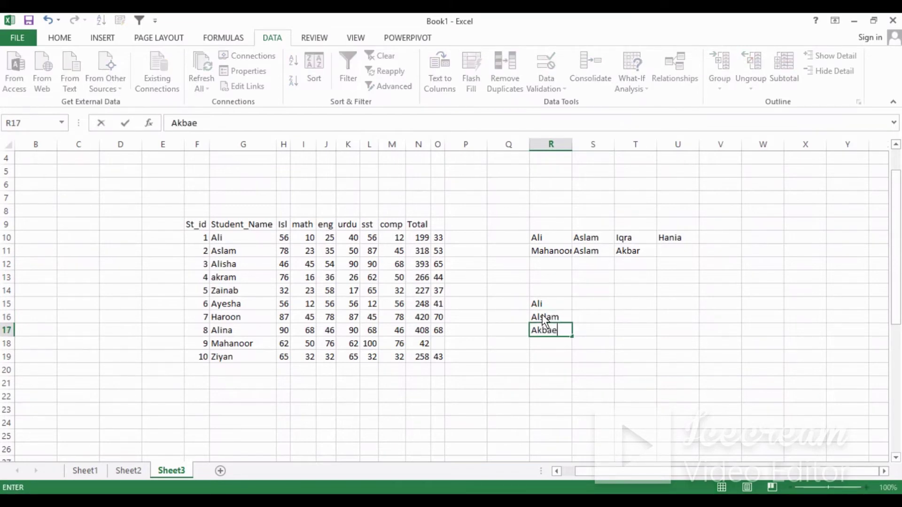
key("BackSpace")
type("r")
key("Return")
type("A")
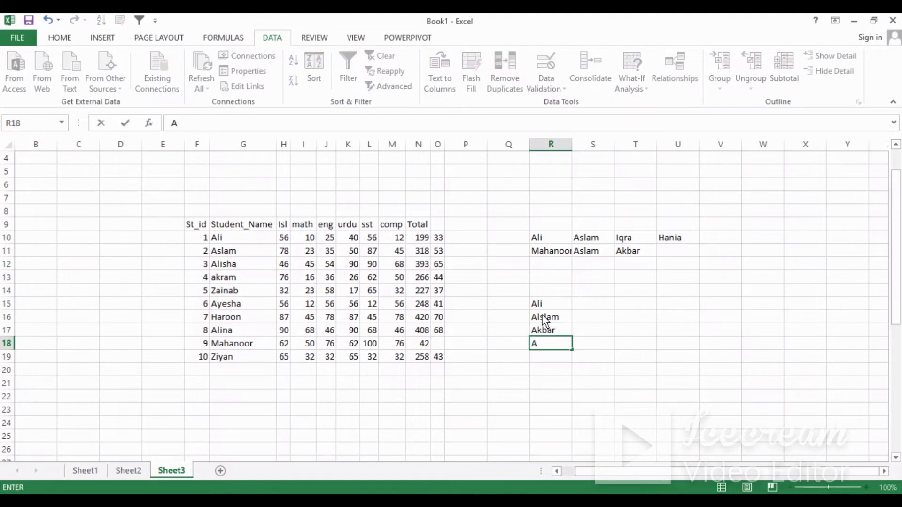
type("slam")
key("Return")
type("Ali")
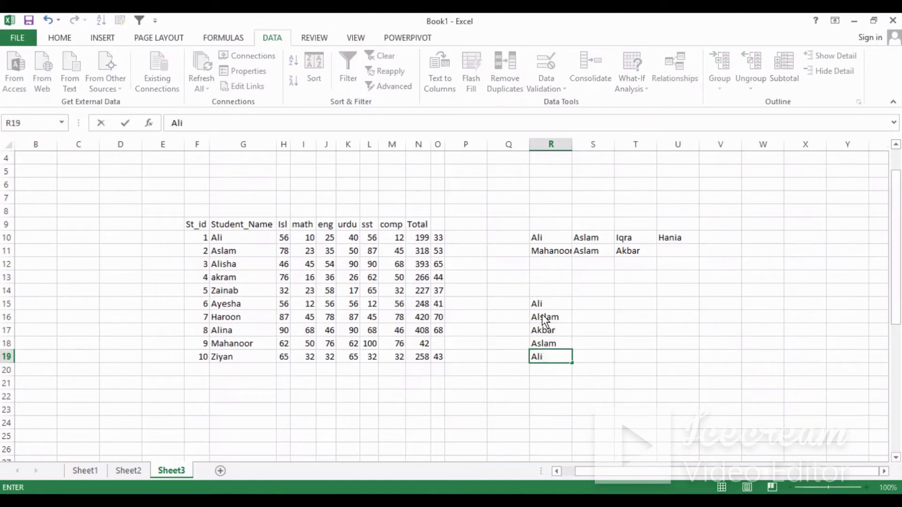
- Remove the duplicate values from R15:R19, comparing Column R without headers
left_click_drag(540, 305, 542, 363)
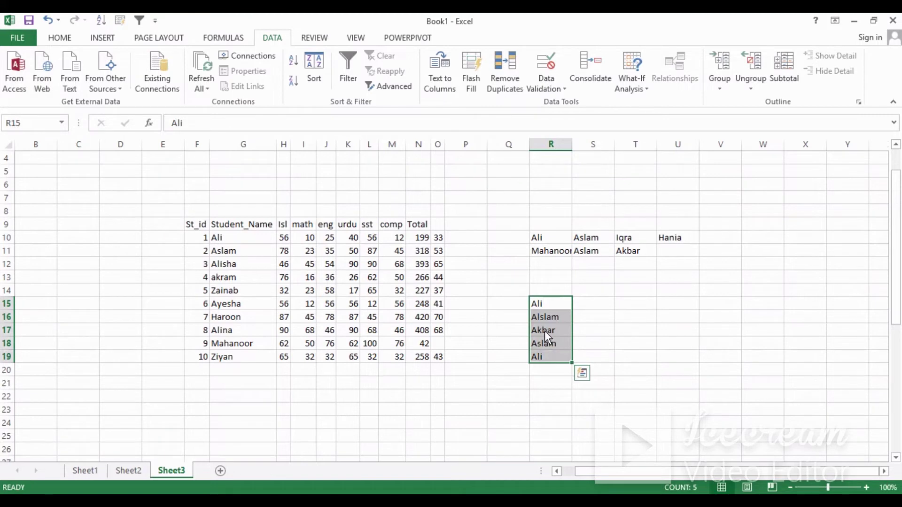
left_click(506, 78)
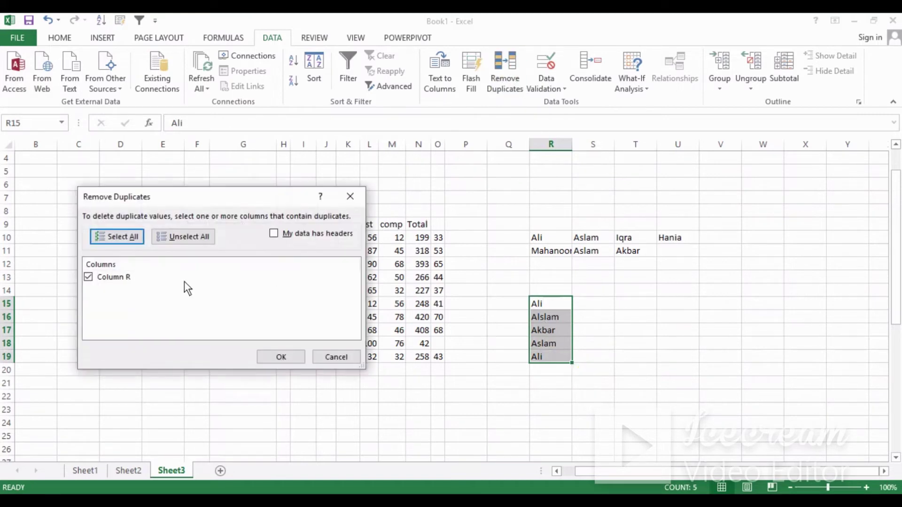
left_click(291, 359)
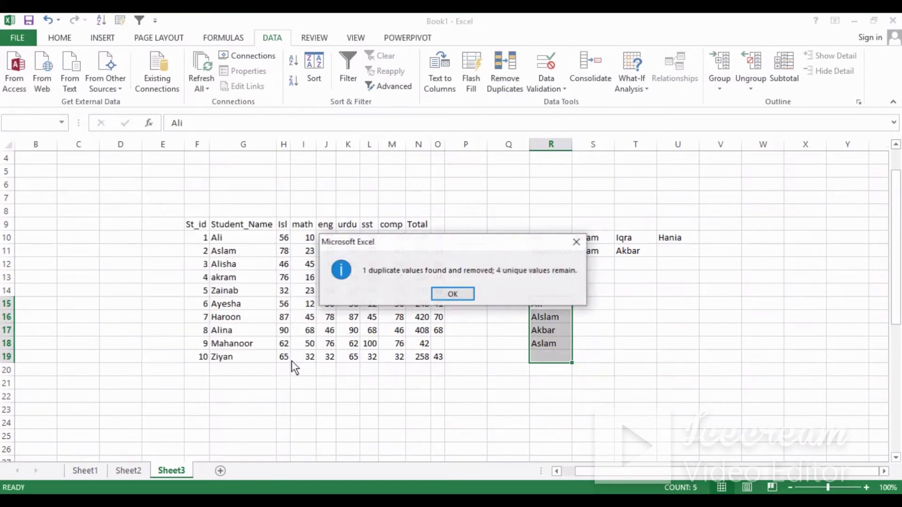
left_click(452, 294)
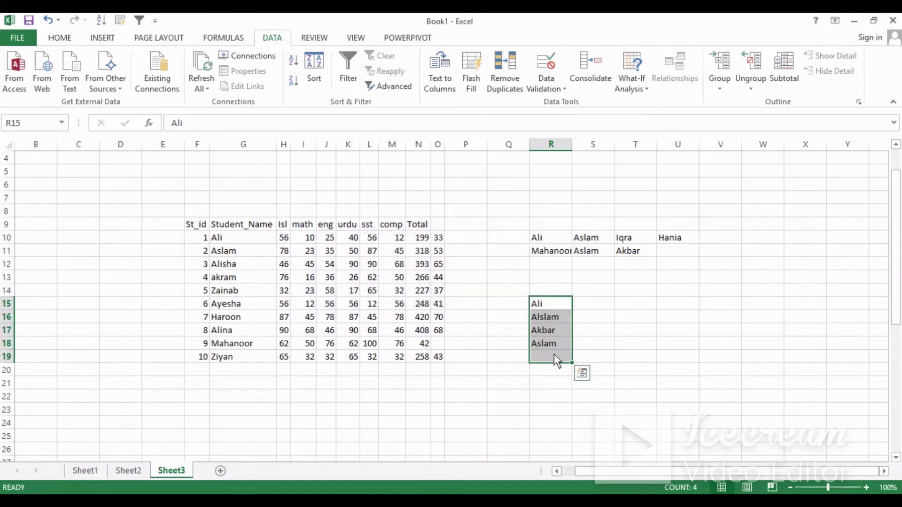
left_click(592, 305)
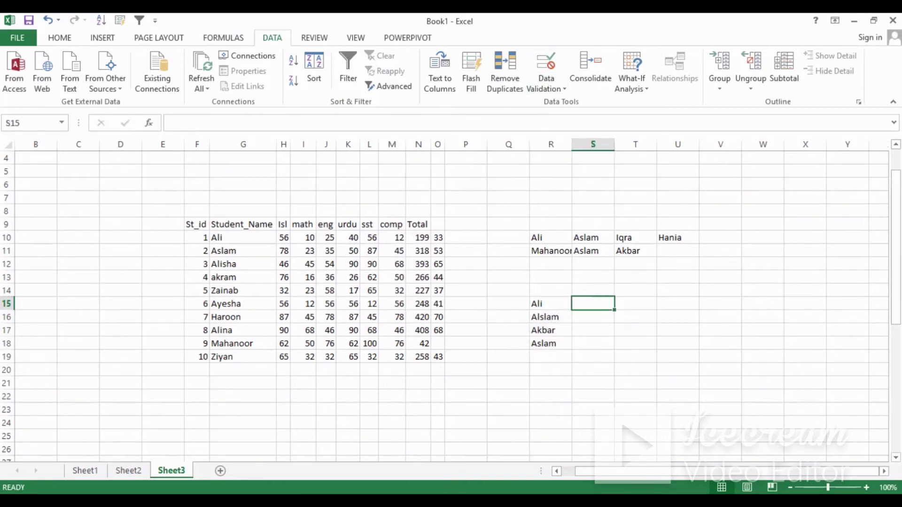
- Add a new worksheet and enter the headers ST Name, Age, Fees and Address in cells E4 to H4
left_click(220, 471)
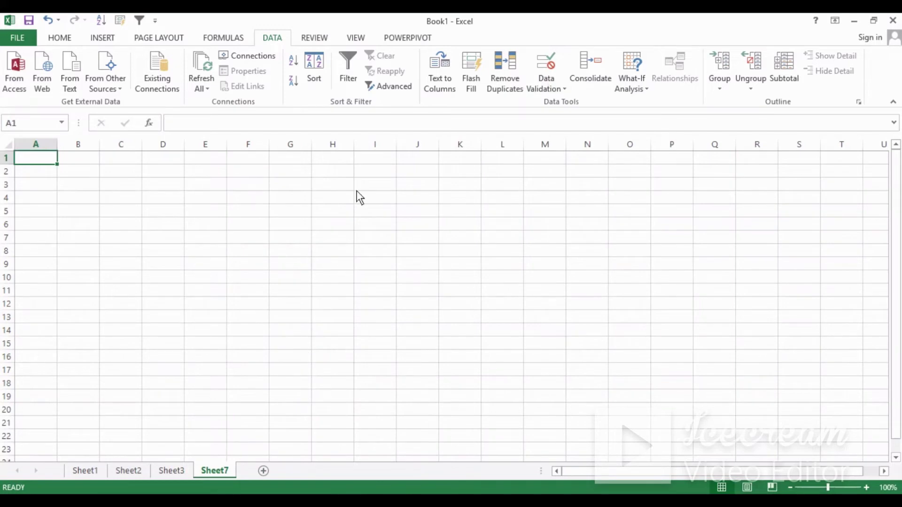
left_click(210, 200)
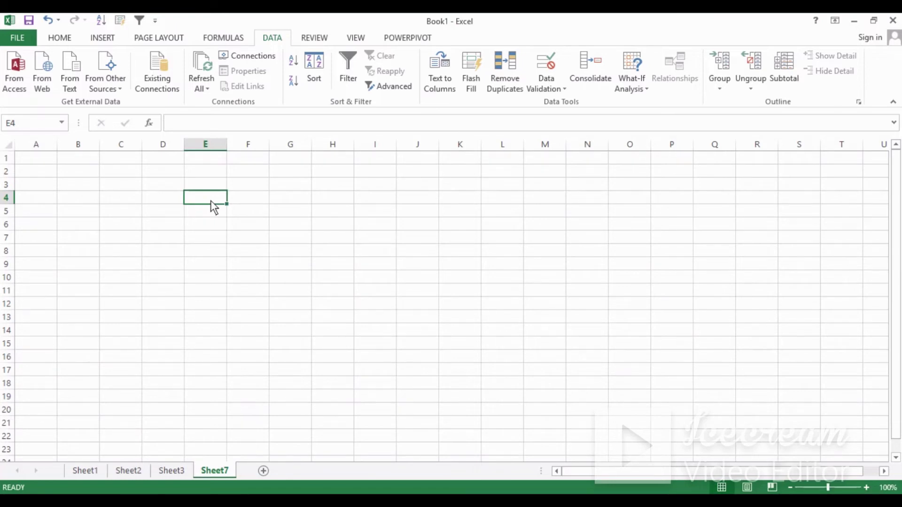
type("S")
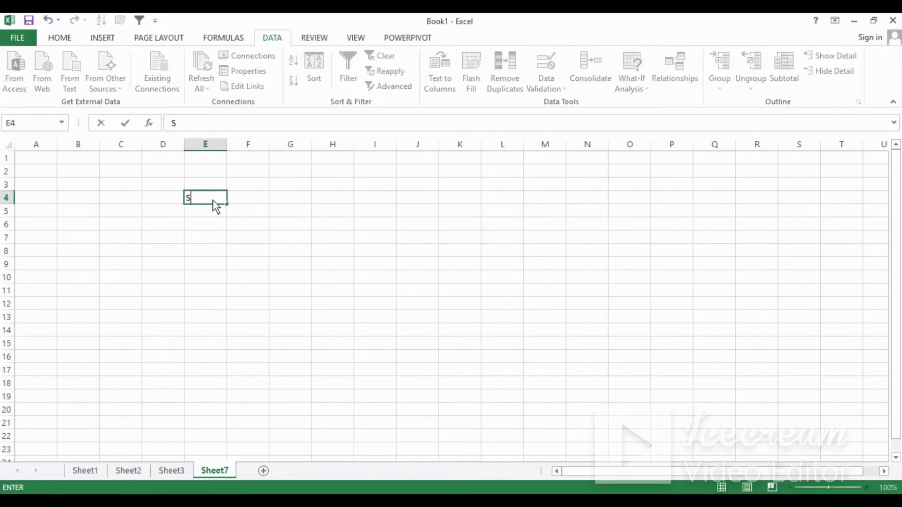
type("T Name")
left_click(249, 201)
type("Age")
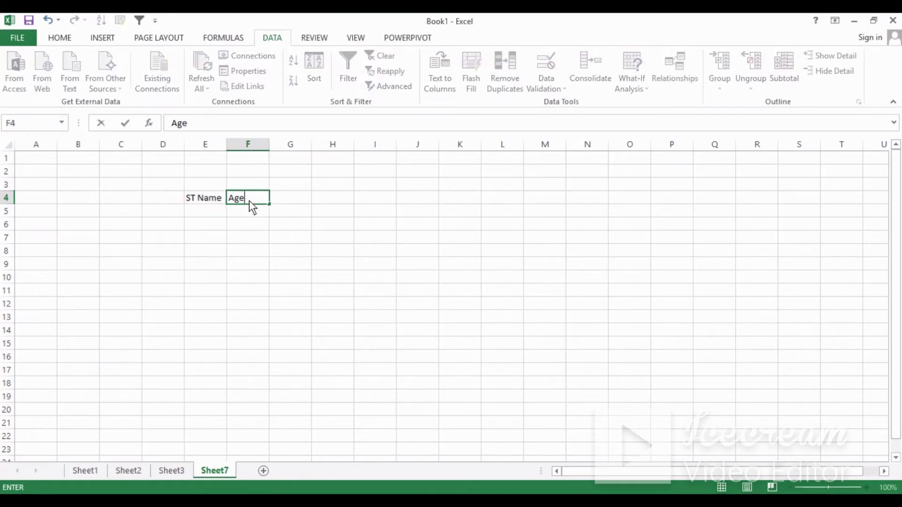
left_click(285, 199)
type("Fe")
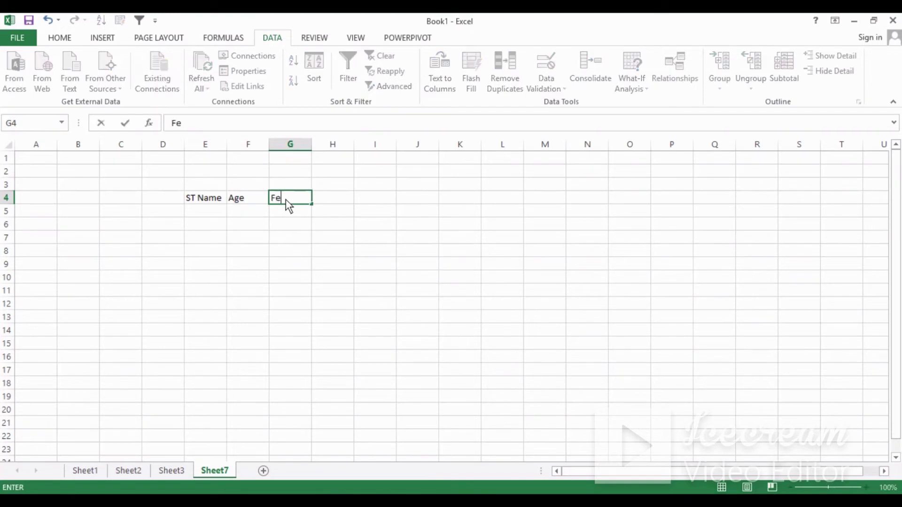
type("es")
left_click(339, 202)
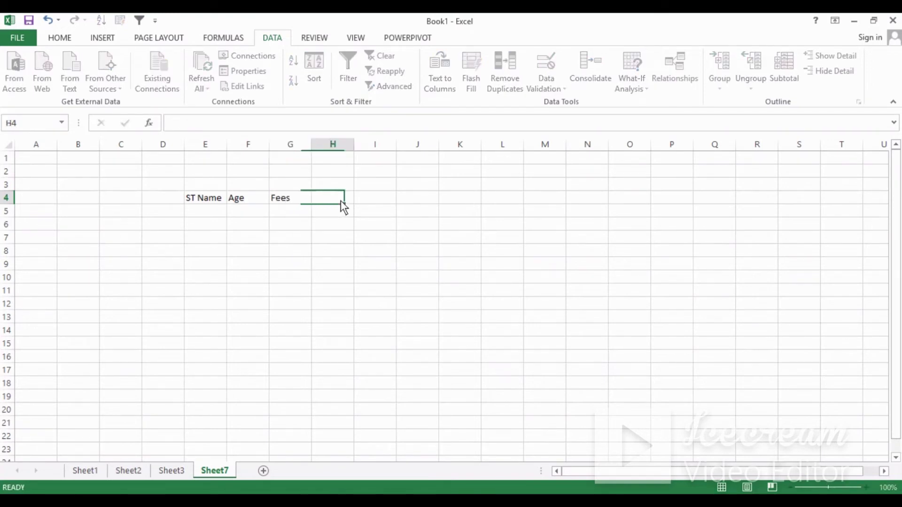
type("Addre")
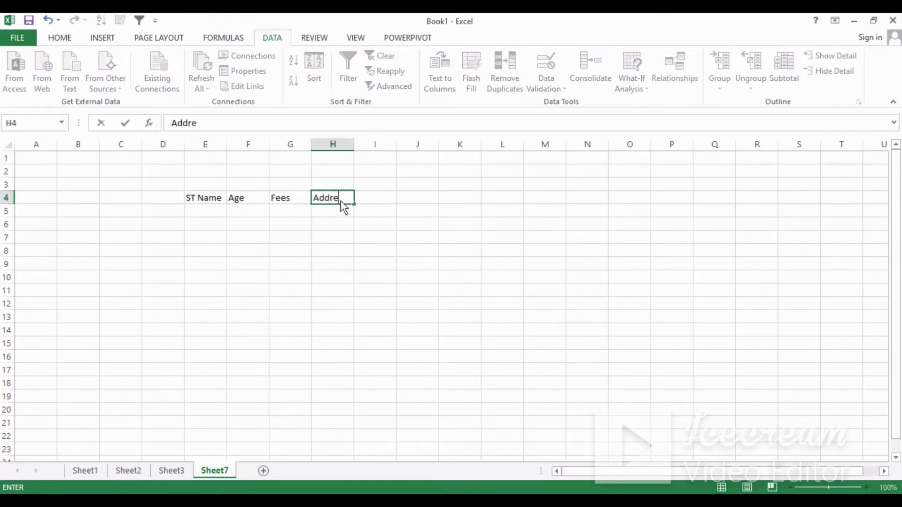
type("ss")
- Enter a sample student's first name in cell E5 under ST Name
left_click(215, 214)
type("ali")
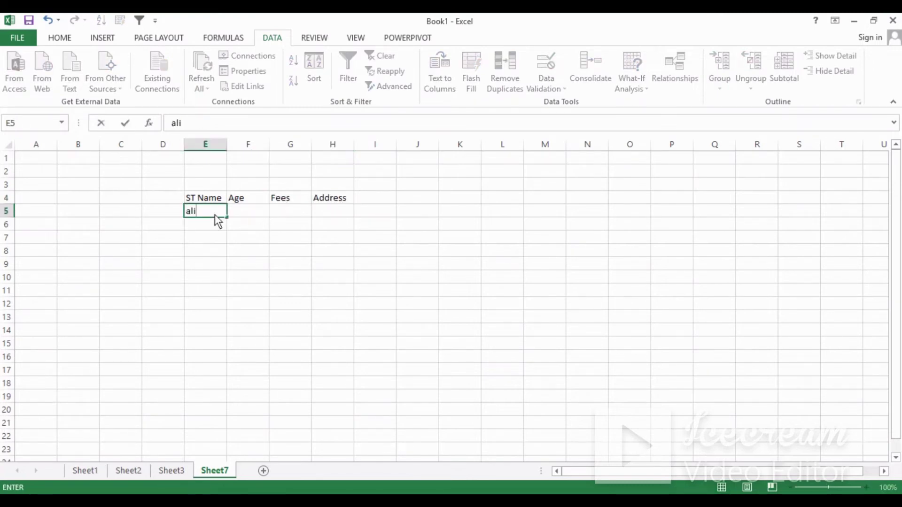
key("Tab")
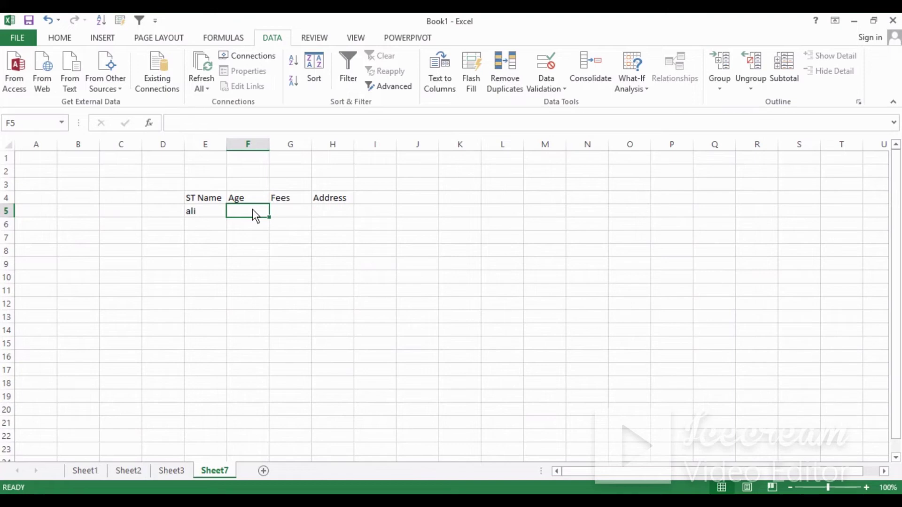
- Apply data validation to column F allowing only whole numbers between a minimum of 15 and a maximum of 18
left_click(255, 144)
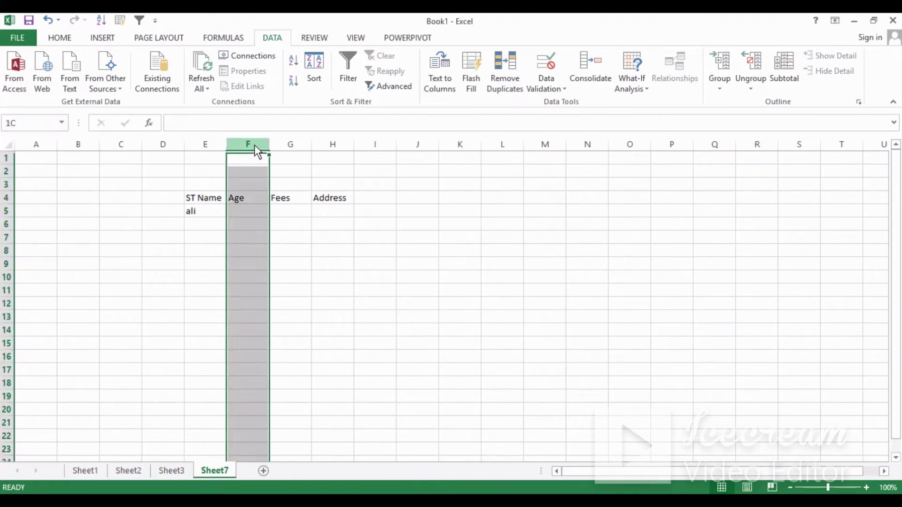
left_click(542, 90)
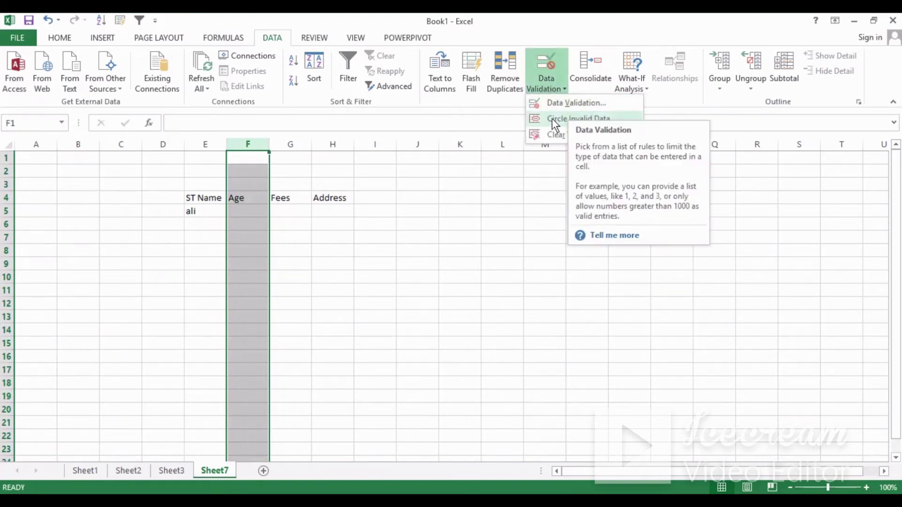
left_click(559, 103)
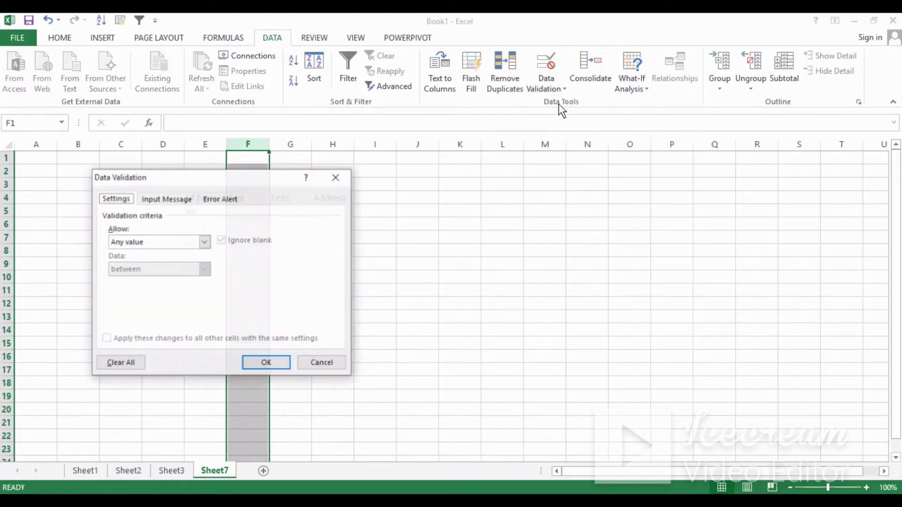
left_click_drag(187, 183, 496, 114)
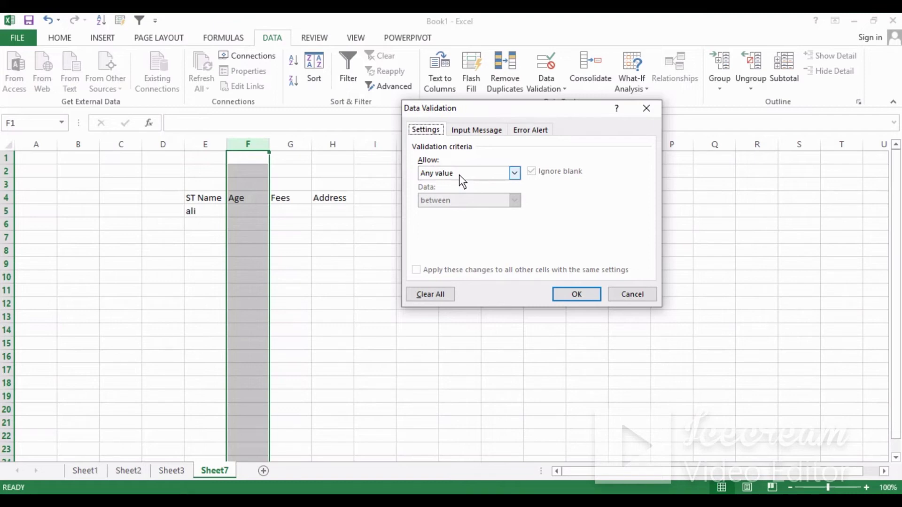
left_click(513, 174)
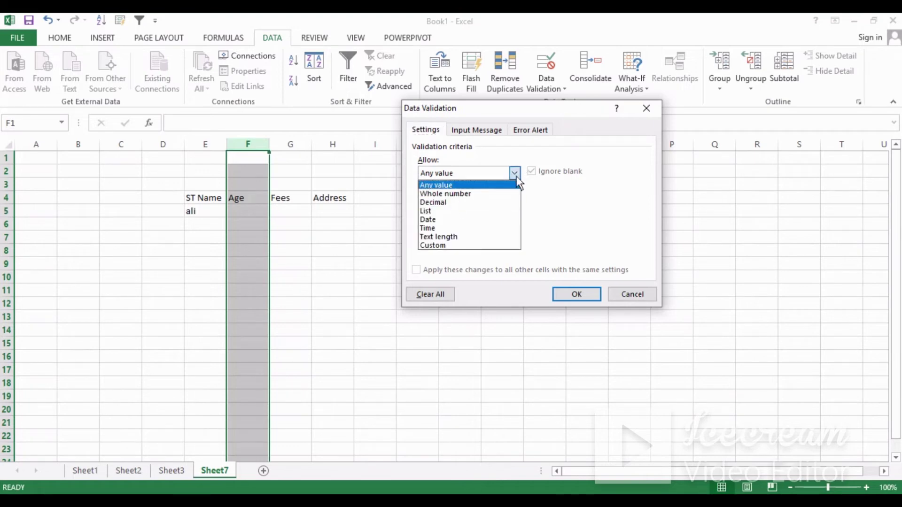
left_click(449, 193)
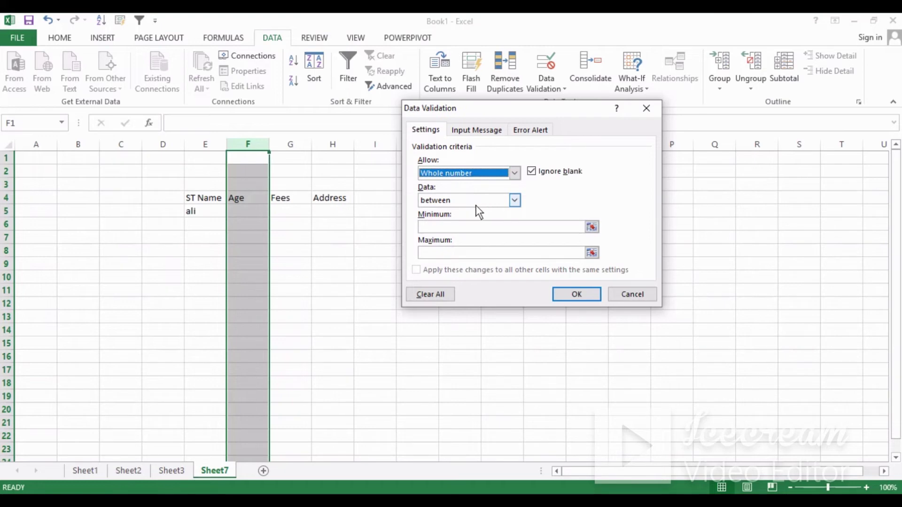
left_click(450, 227)
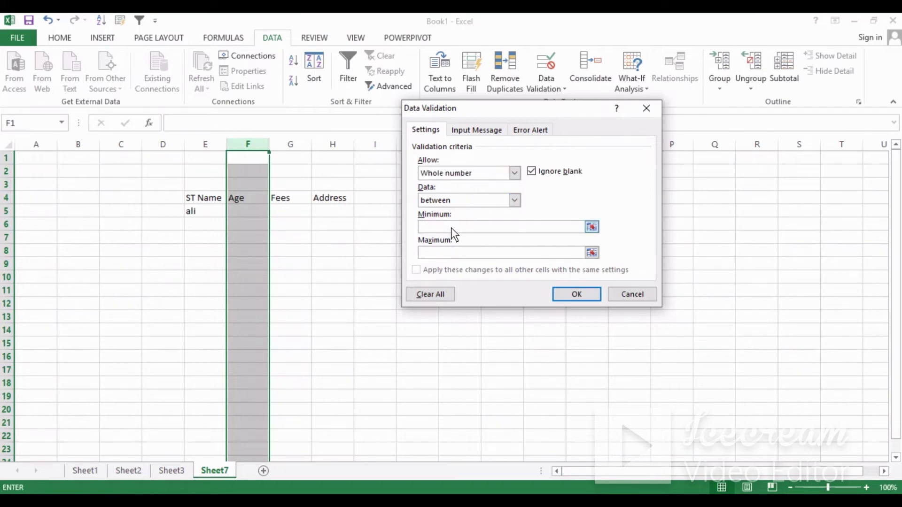
type("15")
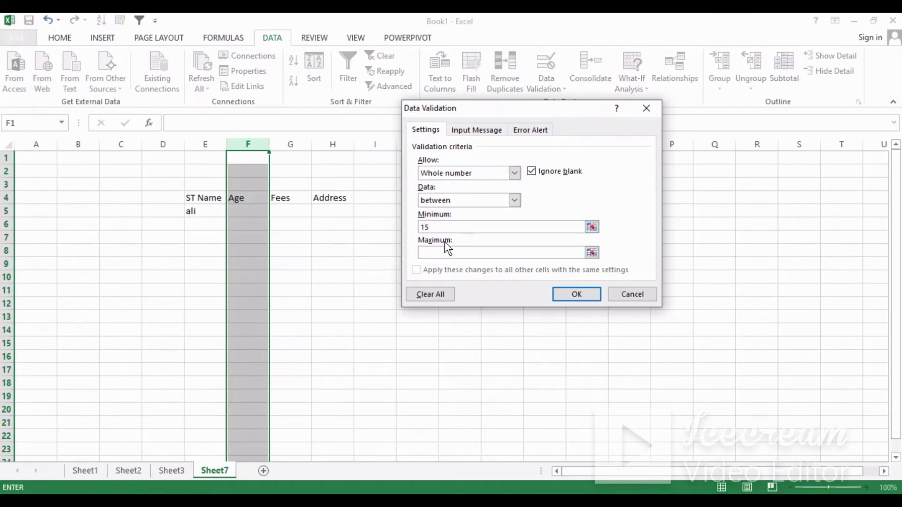
left_click(441, 249)
type("18")
left_click(566, 294)
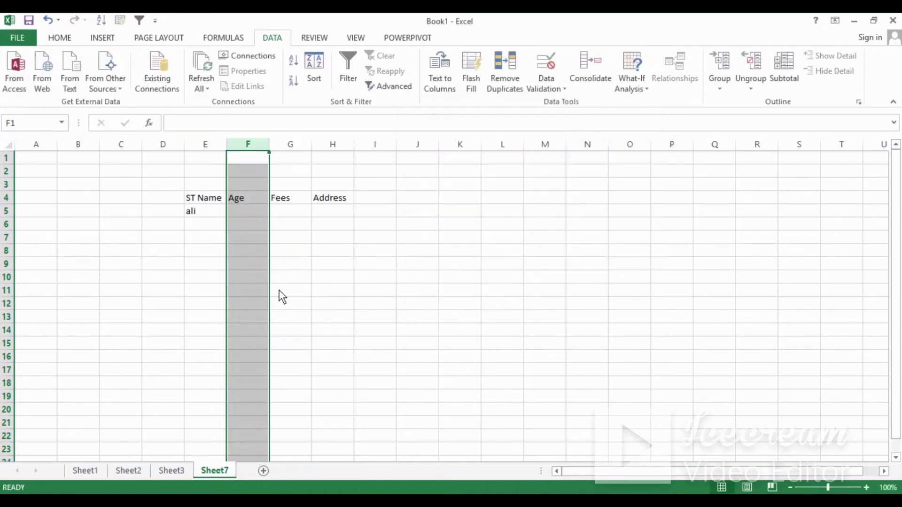
left_click(322, 238)
- Enter 15 as the student's age in cell F5
left_click(249, 212)
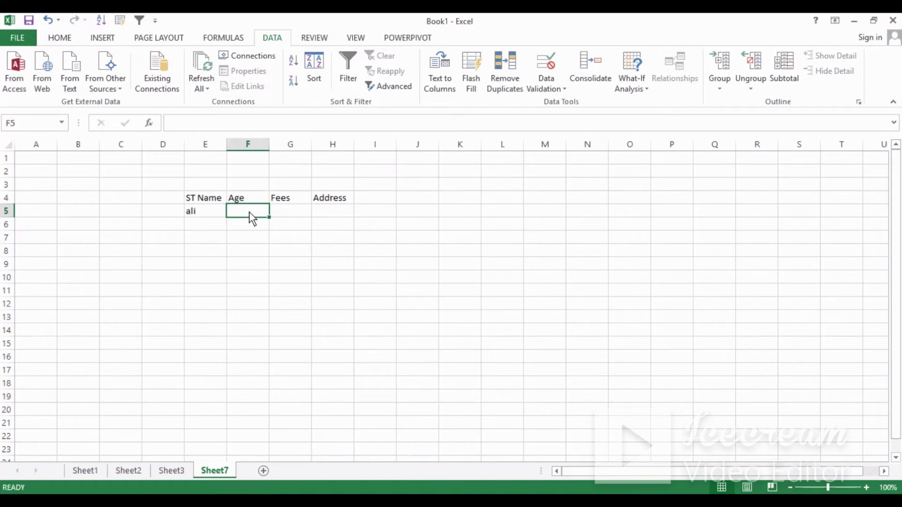
type("15")
key("Return")
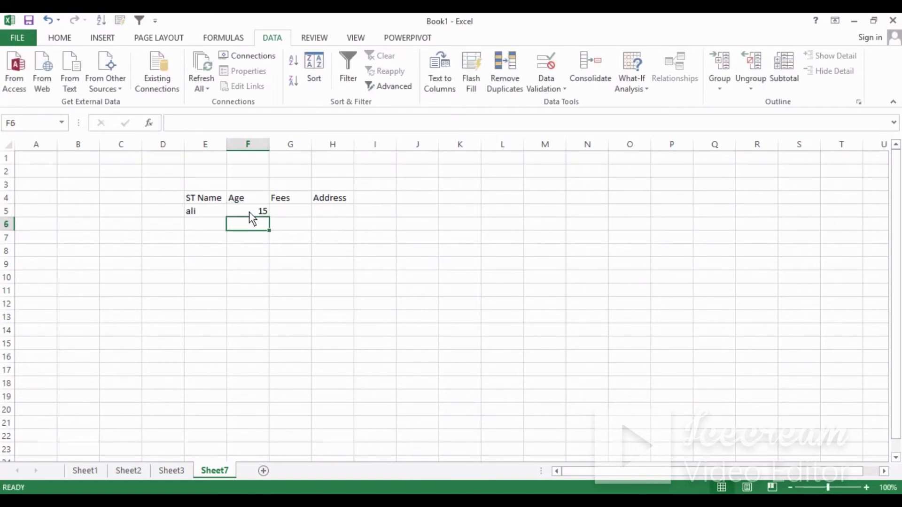
- Try to enter the out-of-range age 45 in cell F6 to test the validation rule
type("45")
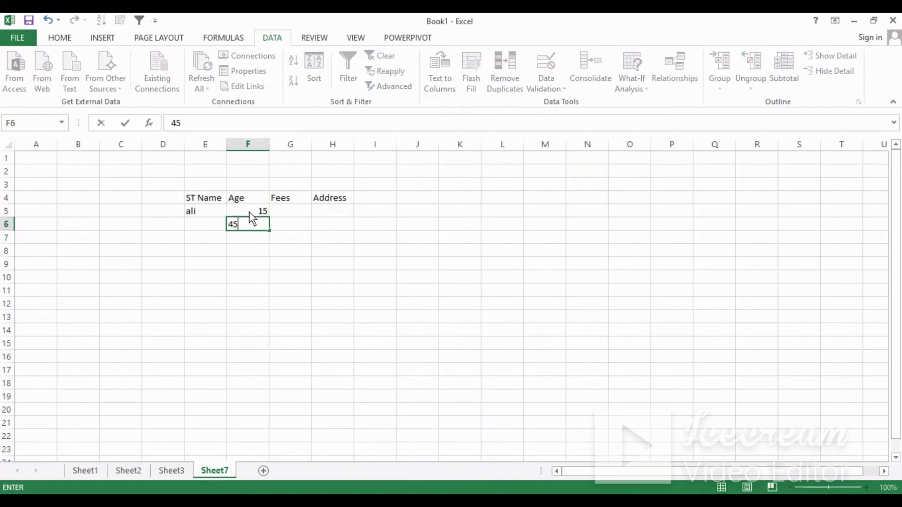
key("Return")
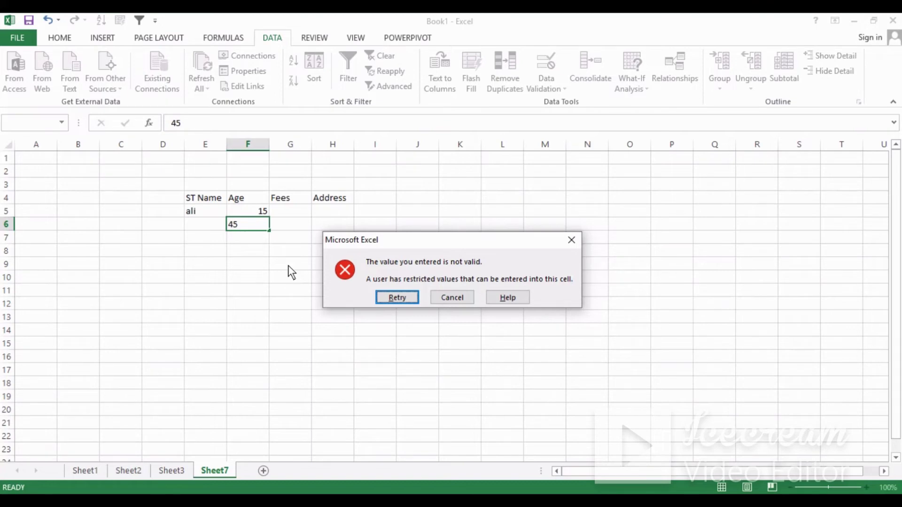
left_click(569, 239)
- Apply data validation to the Fees column G allowing only whole numbers greater than 500
left_click(293, 216)
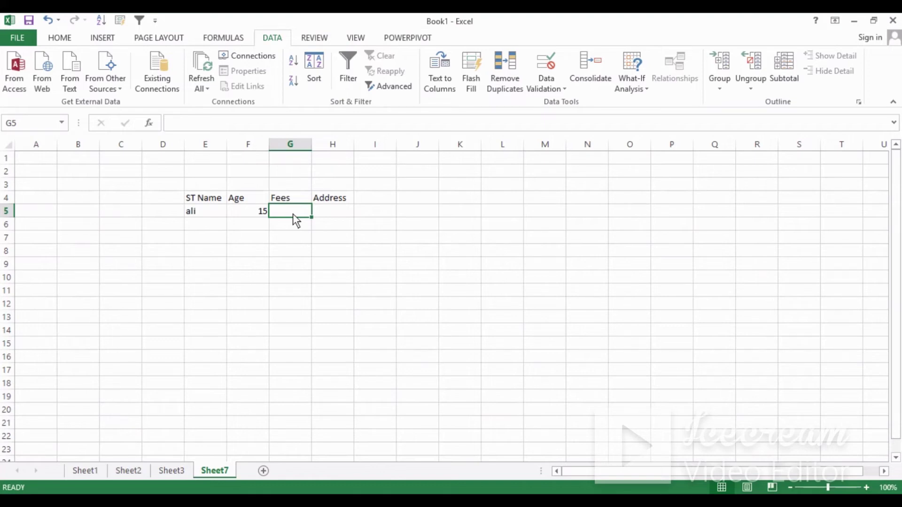
mouse_move(292, 213)
left_mouse_down()
mouse_move(318, 204)
mouse_move(286, 213)
left_mouse_up()
left_click(300, 144)
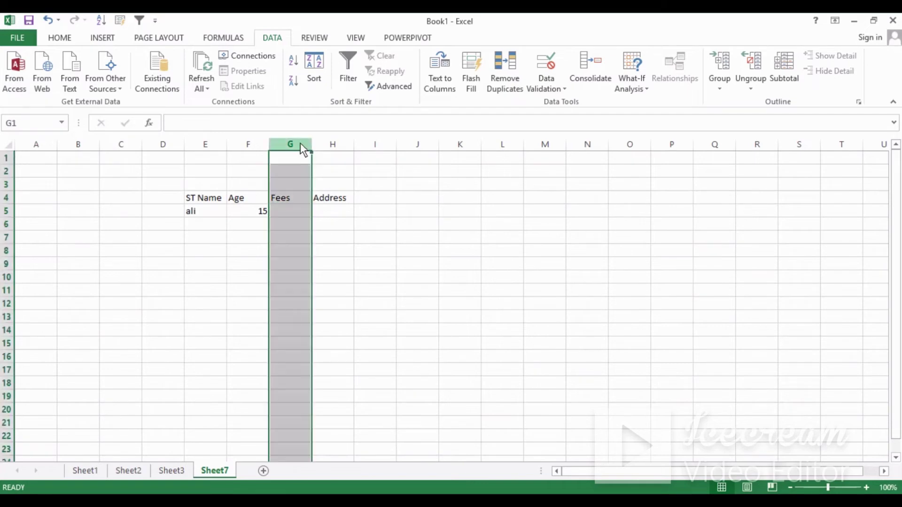
left_click(548, 70)
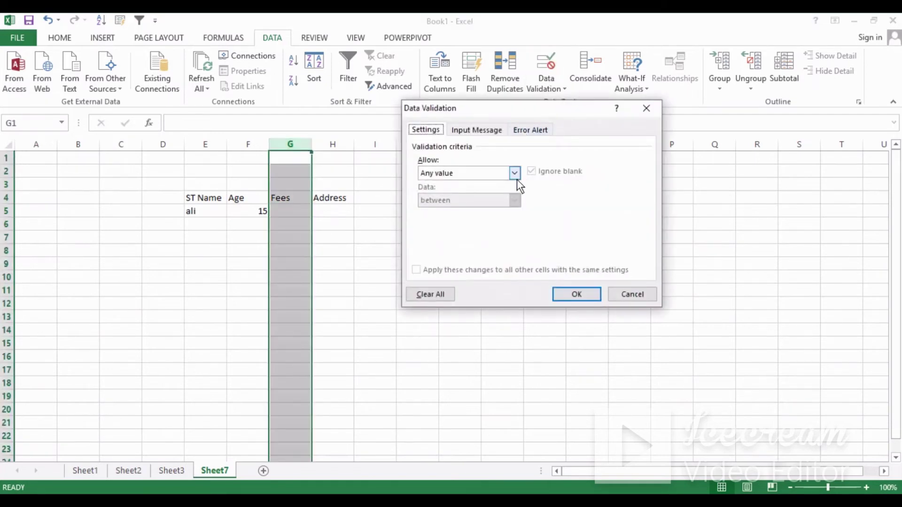
left_click(517, 179)
left_click(467, 196)
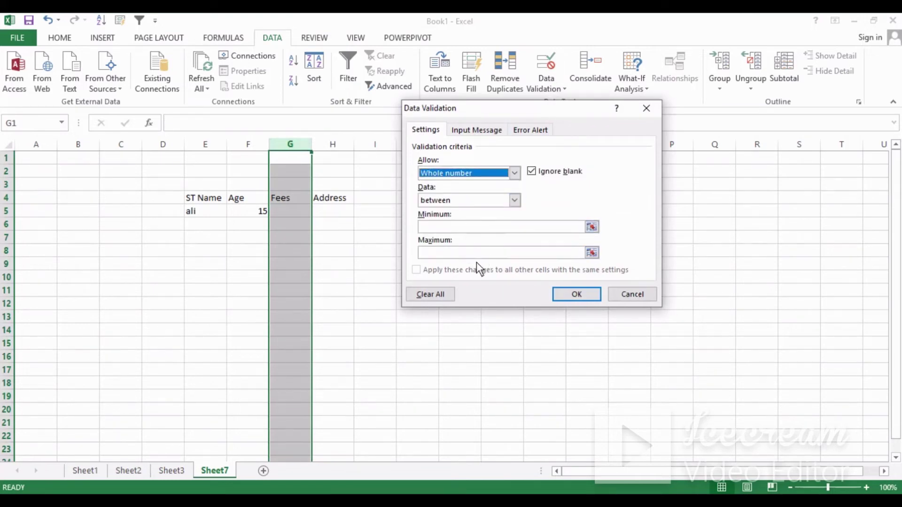
left_click(514, 203)
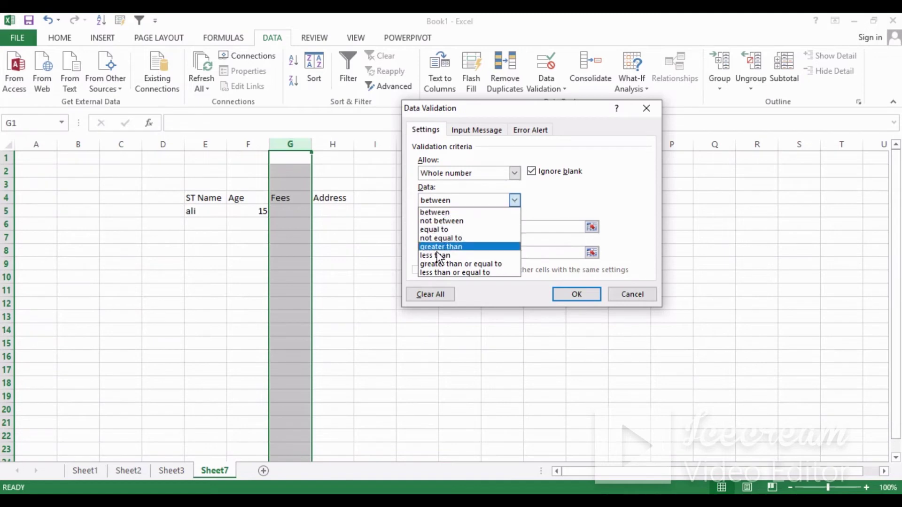
left_click(445, 246)
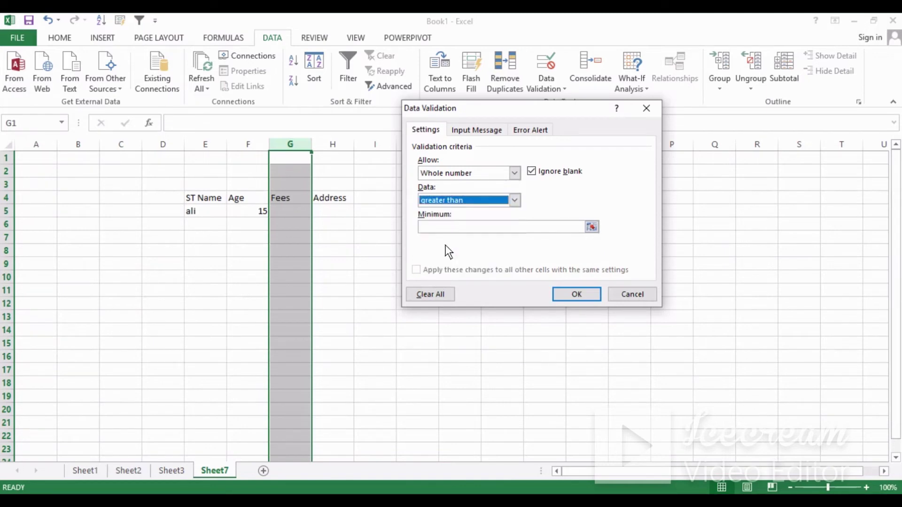
left_click(451, 229)
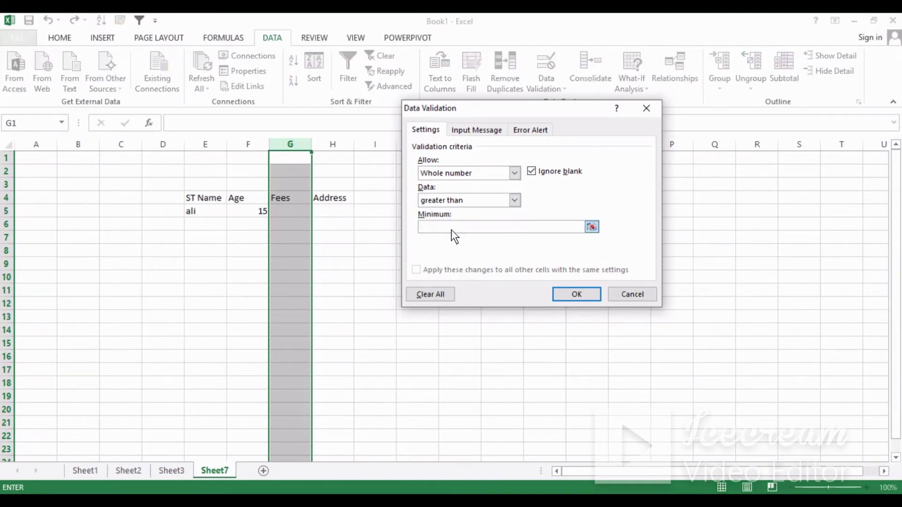
type("500")
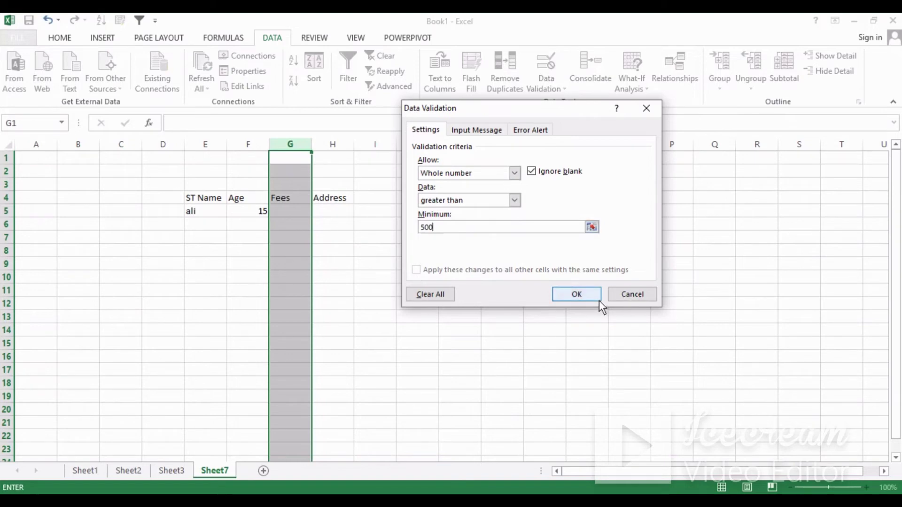
left_click(587, 297)
- Try to enter 500 as the fee in cell G5 to test the validation rule
left_click(304, 215)
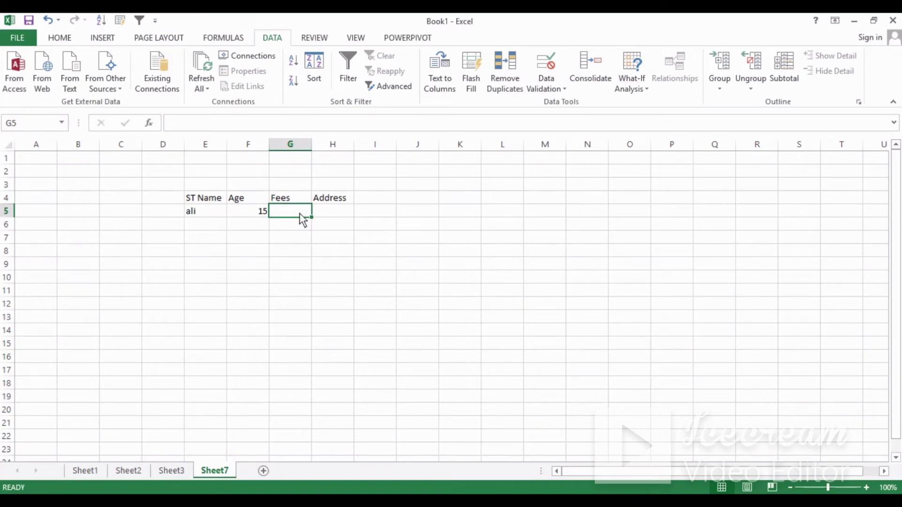
type("500")
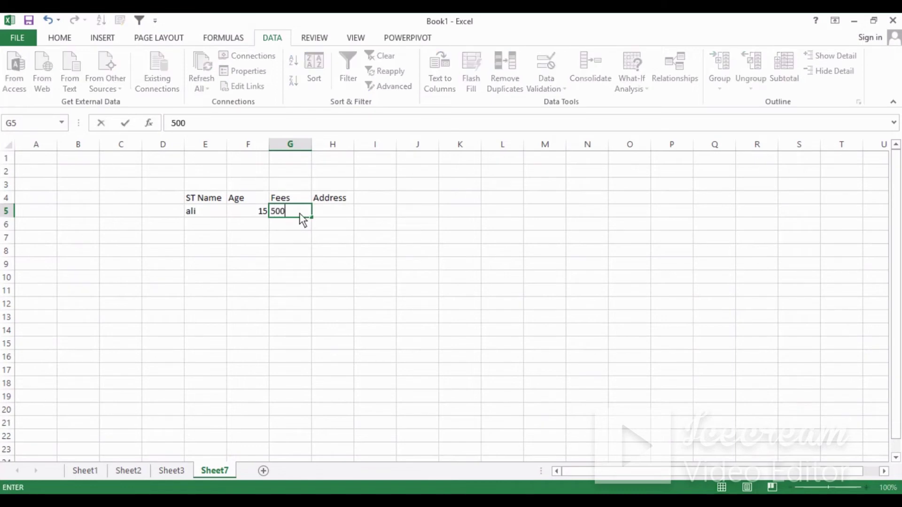
key("Return")
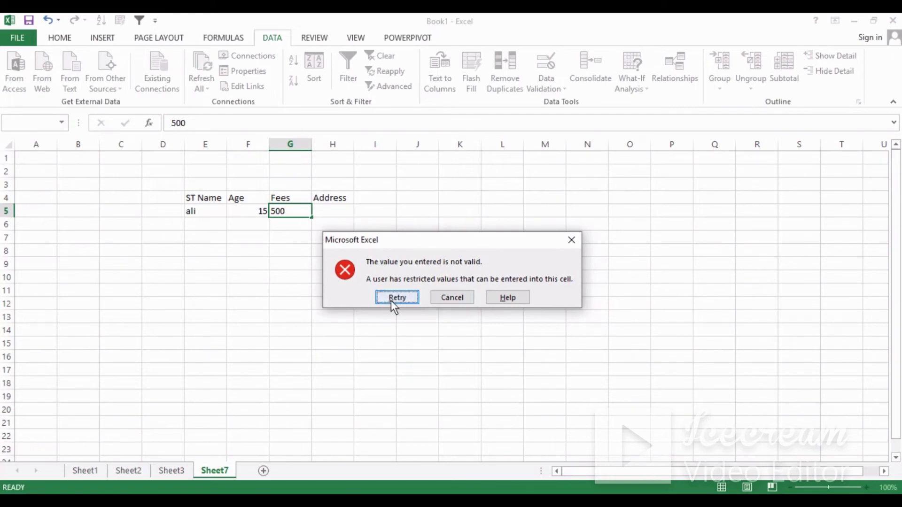
left_click(566, 245)
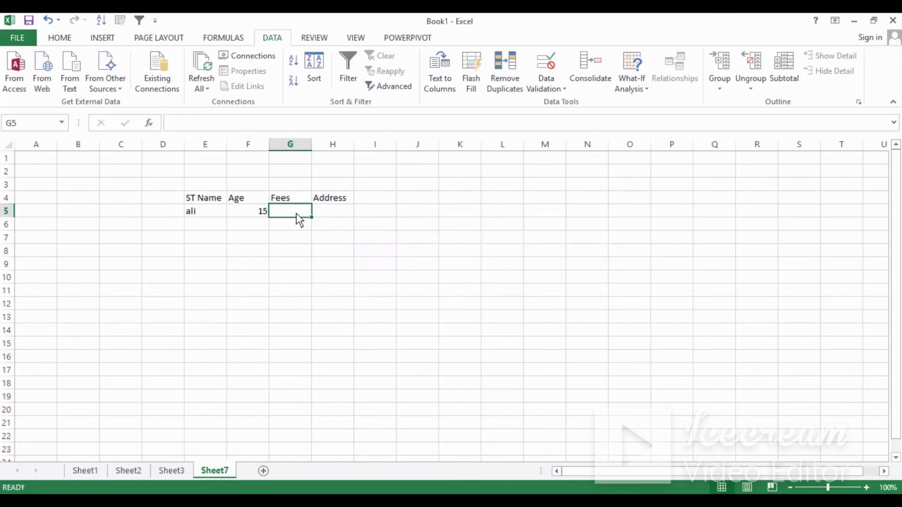
- Enter 1000 as the student's fee in cell G5
type("1000")
key("Return")
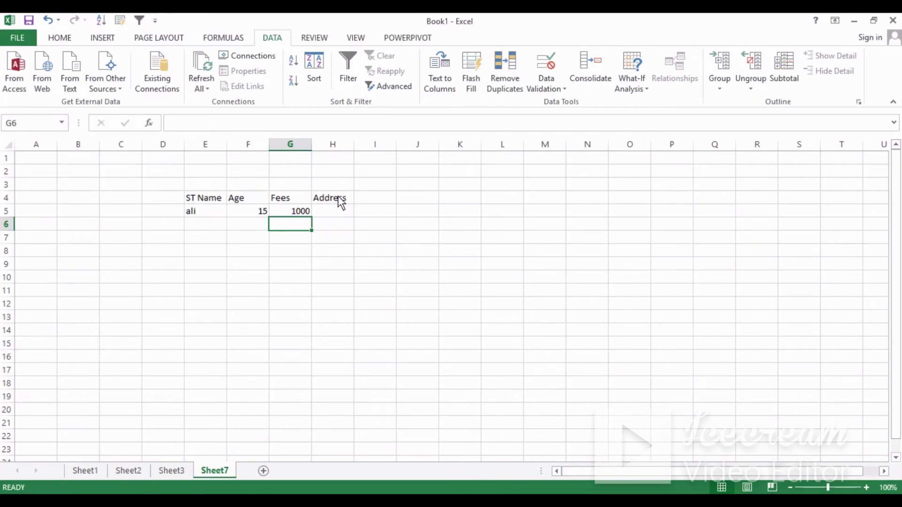
- Apply list data validation to the Address column H with the source entries Karchi, Lahore, Islamabad
left_click(344, 146)
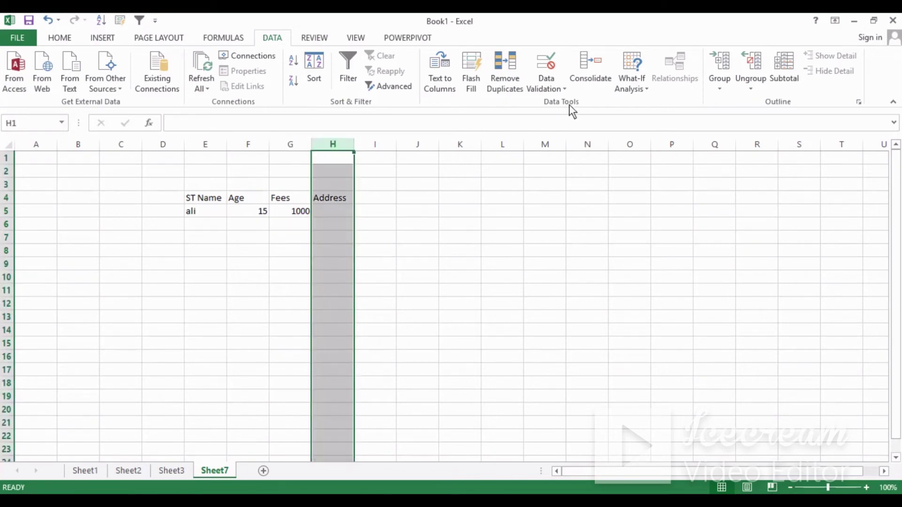
left_click(542, 89)
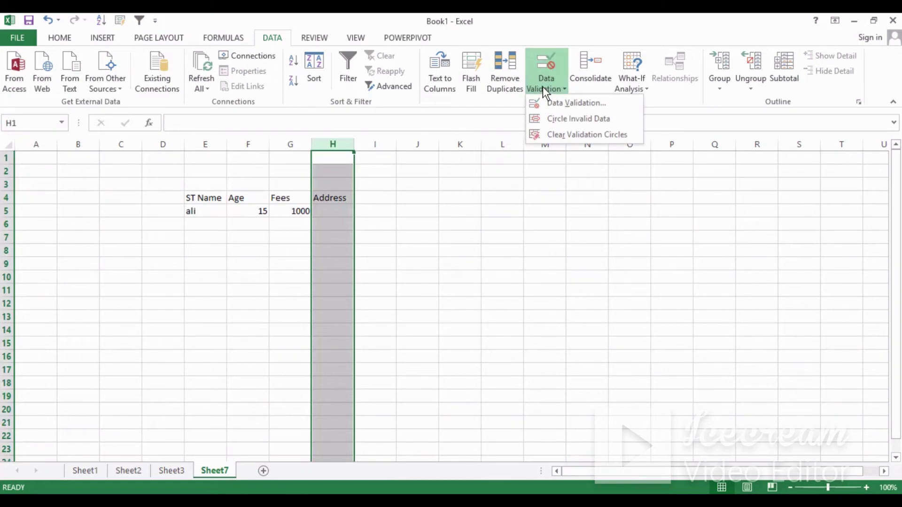
left_click(563, 109)
left_click(515, 172)
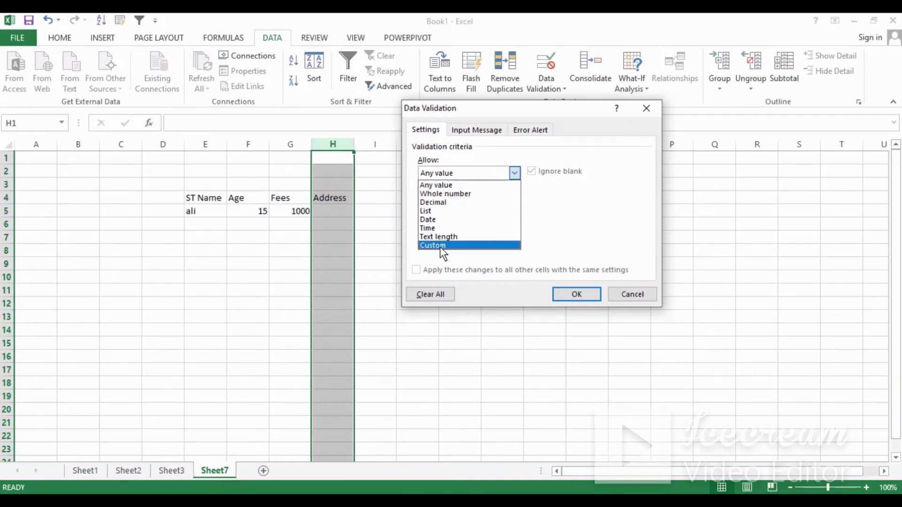
left_click(430, 210)
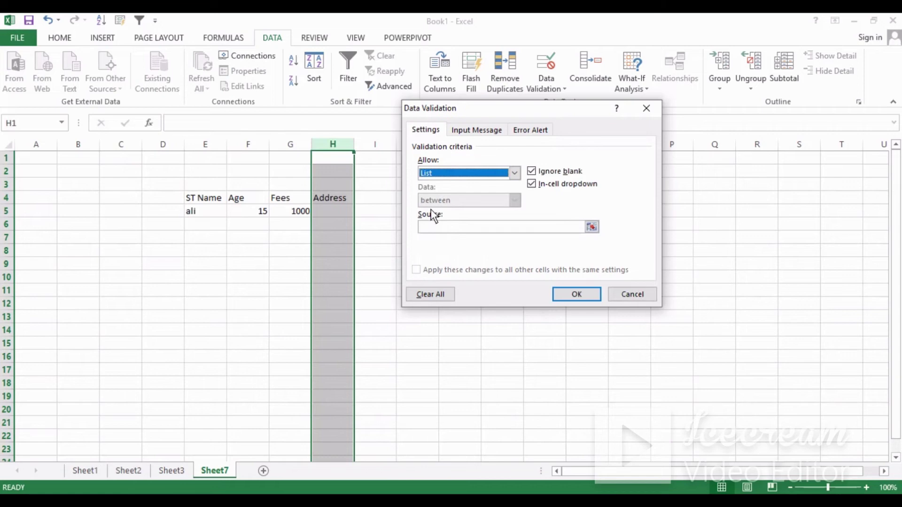
left_click(444, 230)
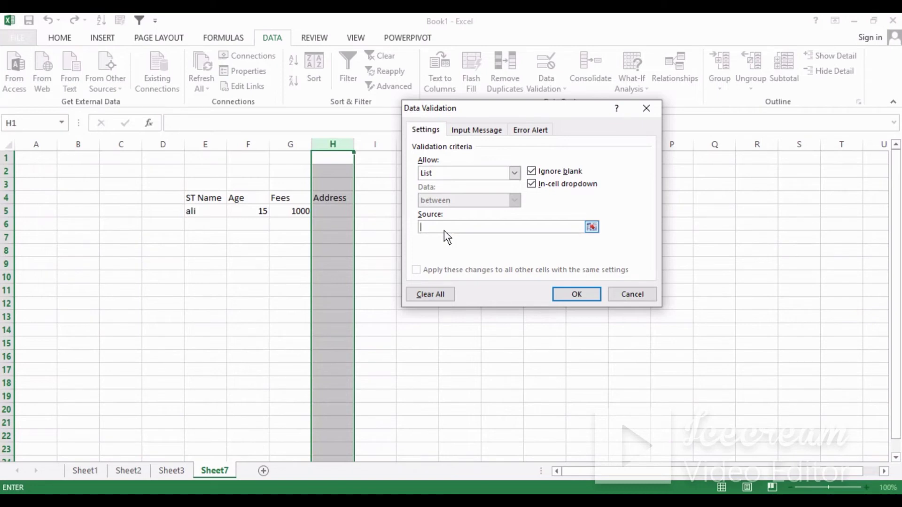
type("Karchi,")
type("Lahore, Islamabad")
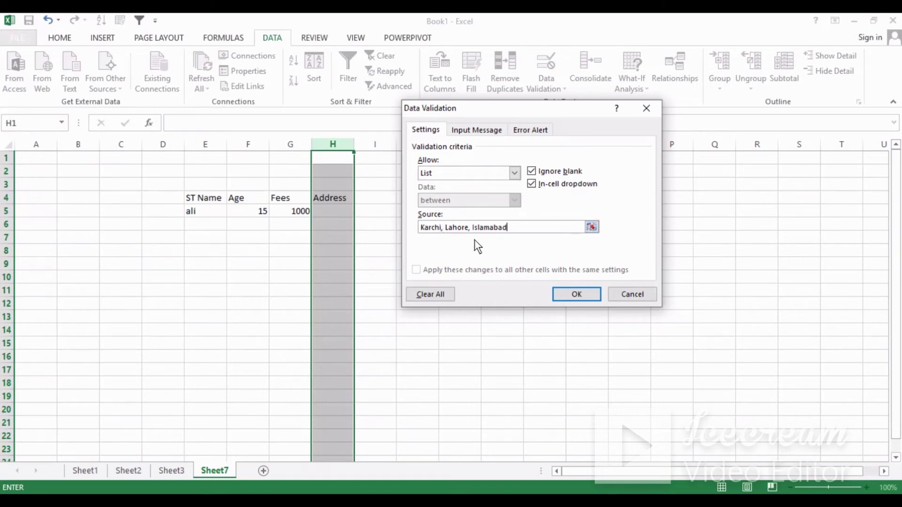
left_click(576, 294)
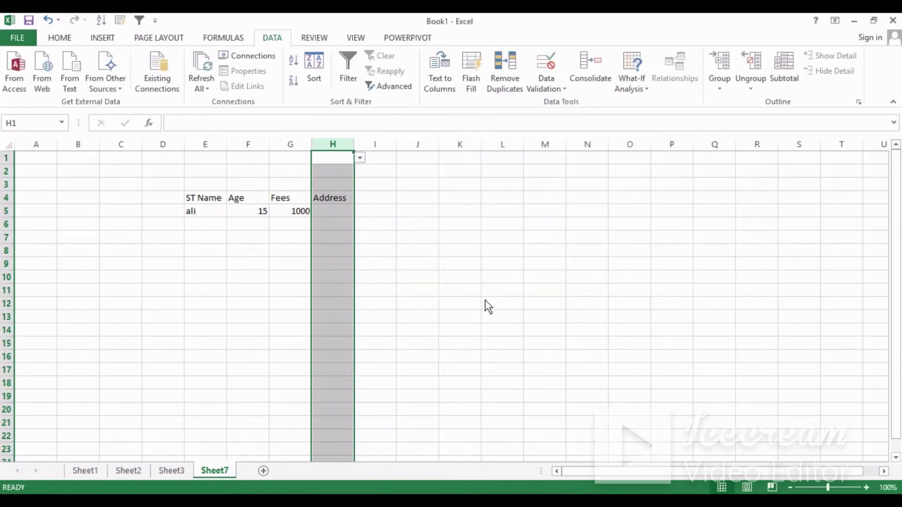
- Try the choices Karchi and Lahore for the address in cell H5 and finish with Islamabad
left_click(359, 157)
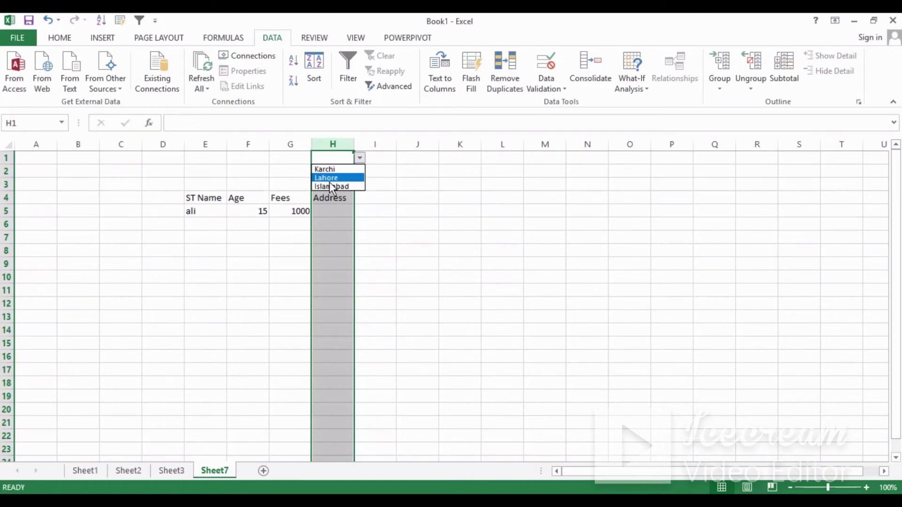
left_click(331, 218)
left_click(331, 211)
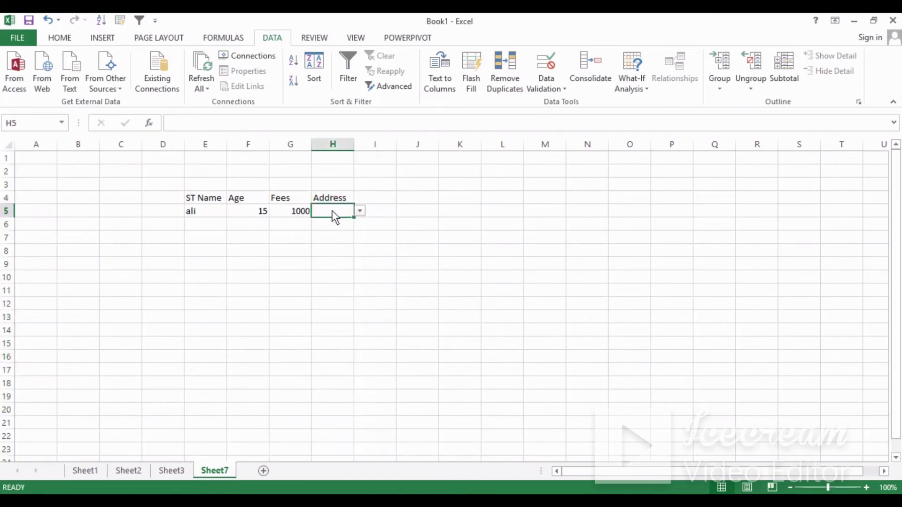
left_click(360, 212)
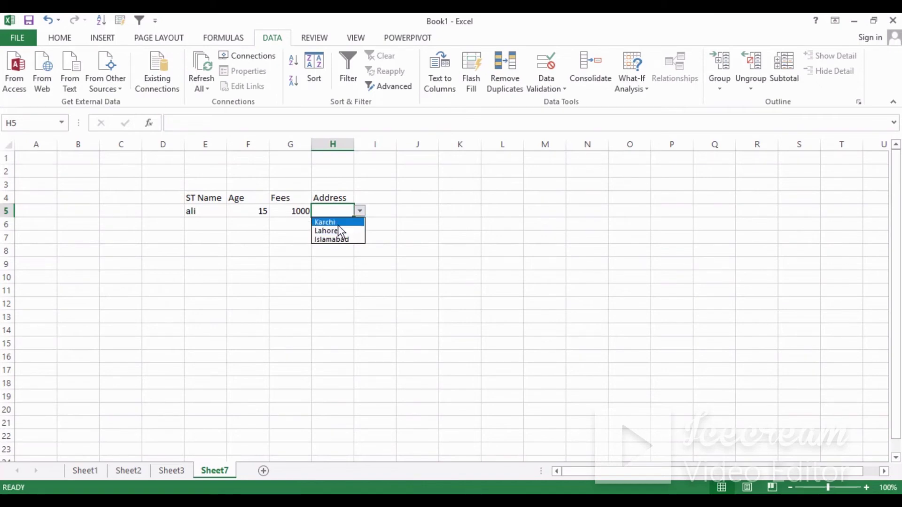
left_click(337, 225)
left_click(360, 211)
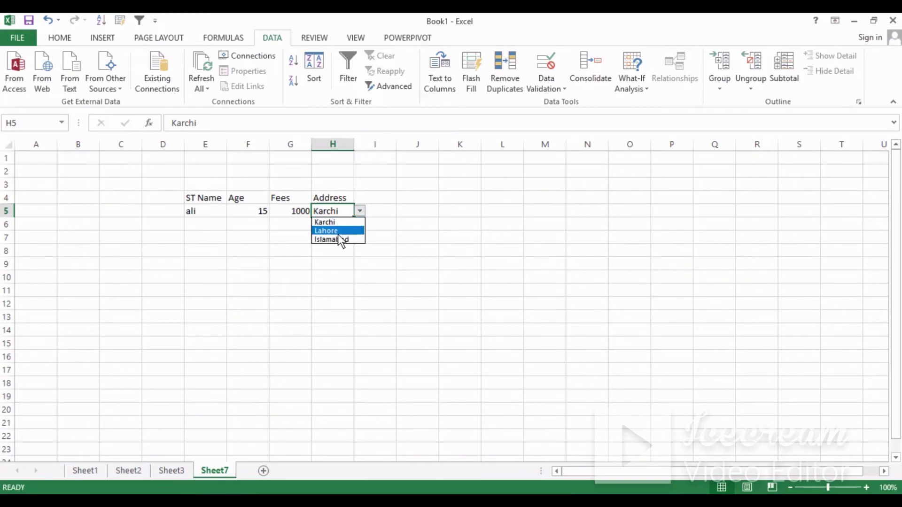
left_click(341, 230)
left_click(360, 212)
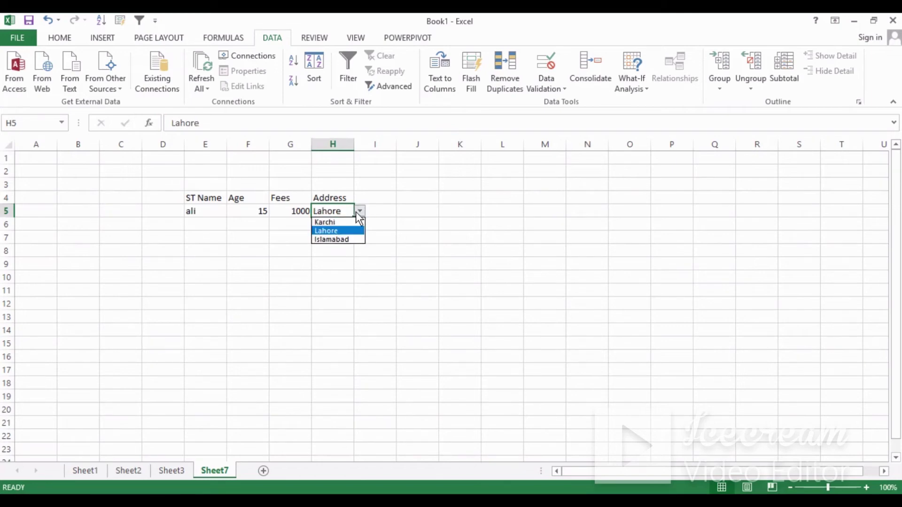
left_click(335, 240)
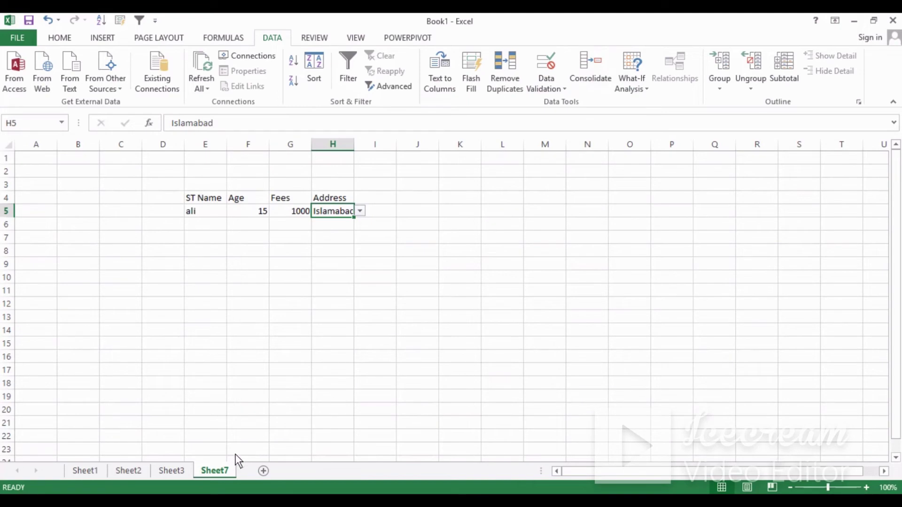
- Clear the leftover sample names from cells R10 to U18 on Sheet3
left_click(182, 474)
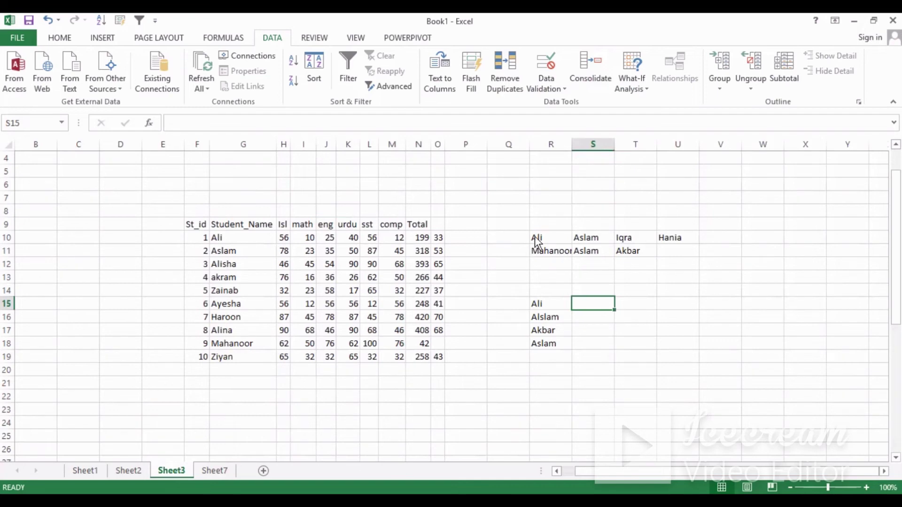
left_click_drag(535, 238, 677, 335)
key("Delete")
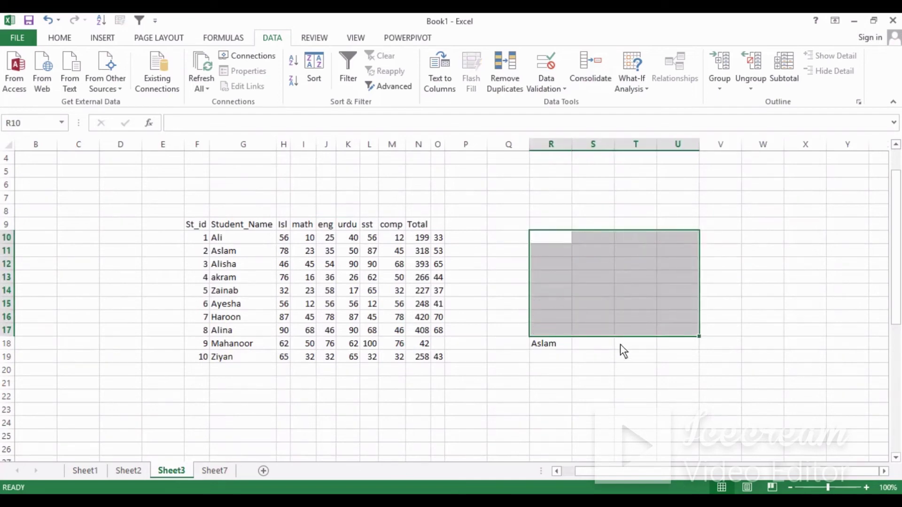
left_click(559, 347)
key("Delete")
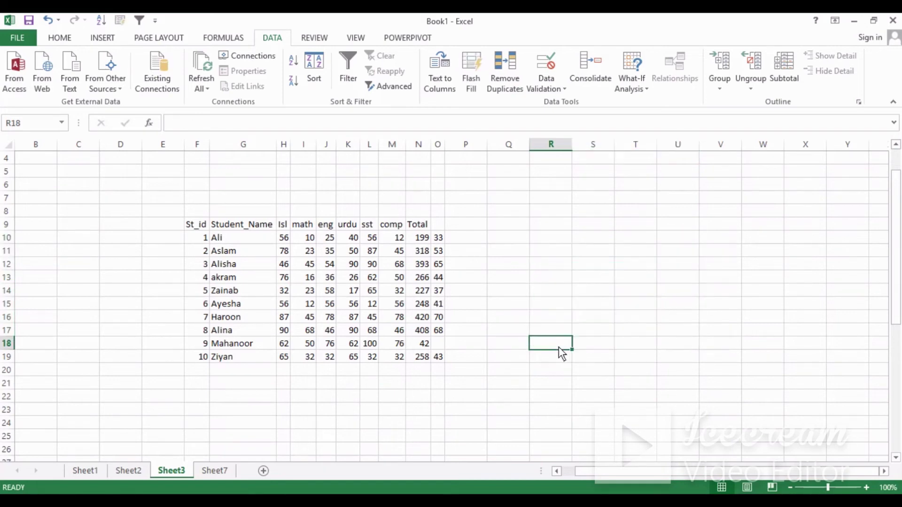
- Delete the unlabelled values beside the Total column, in cells O9 to O19
left_click(593, 172)
left_click_drag(593, 169, 590, 212)
left_click(590, 213)
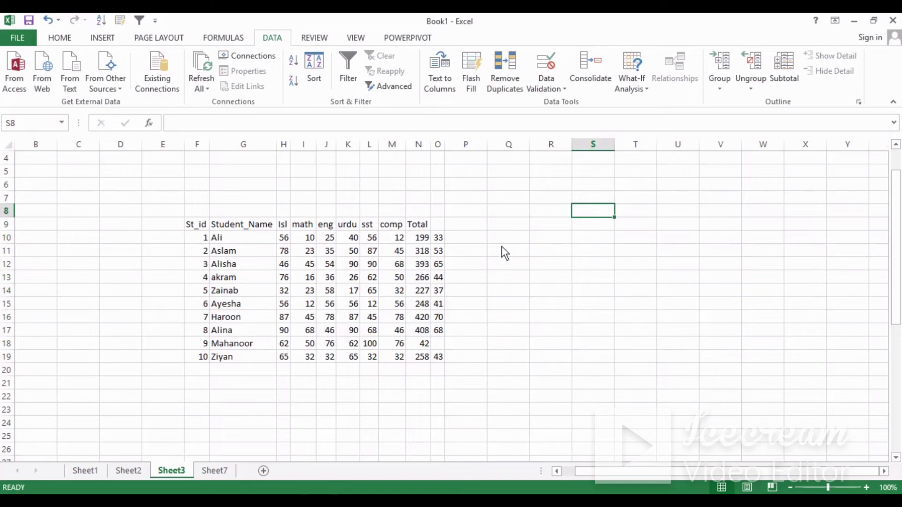
left_click_drag(438, 224, 439, 358)
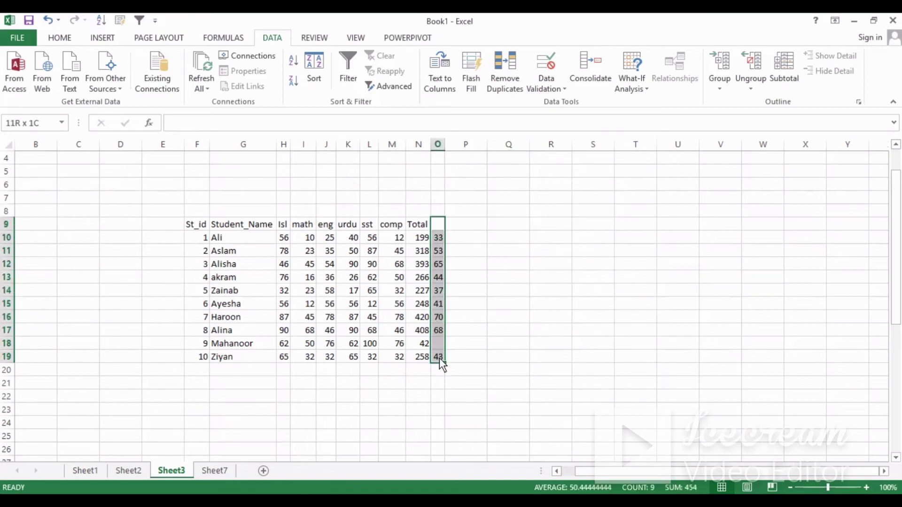
key("Delete")
left_click(516, 321)
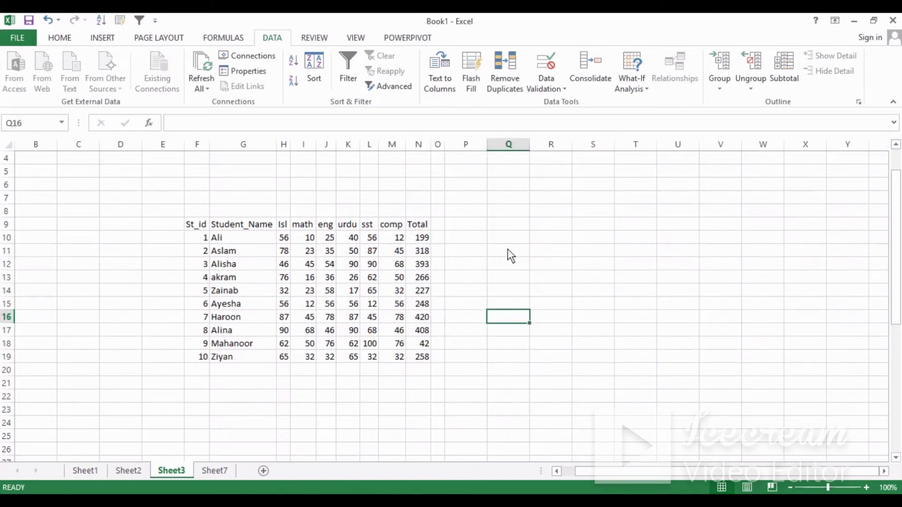
- Enter the headings Total, Min and Avg in cells Q9, R9 and S9
left_click(508, 224)
type("Total")
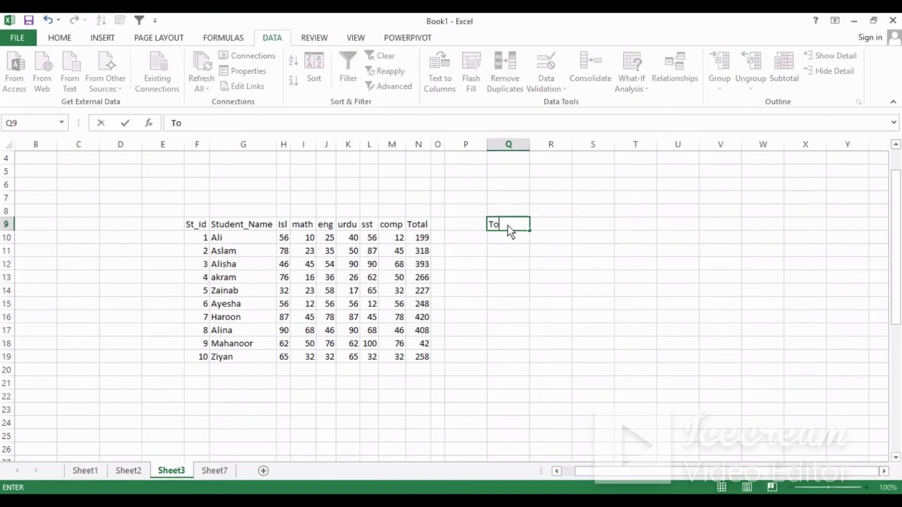
left_click(555, 224)
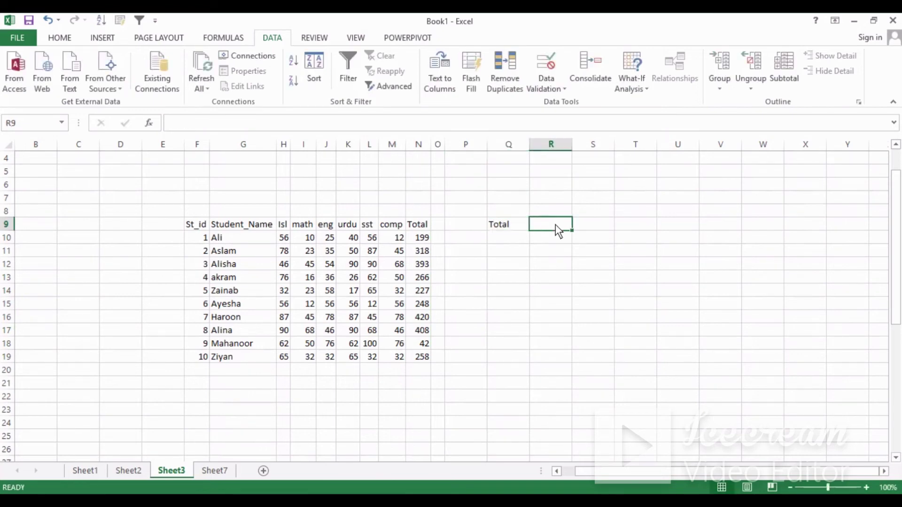
type("Mni")
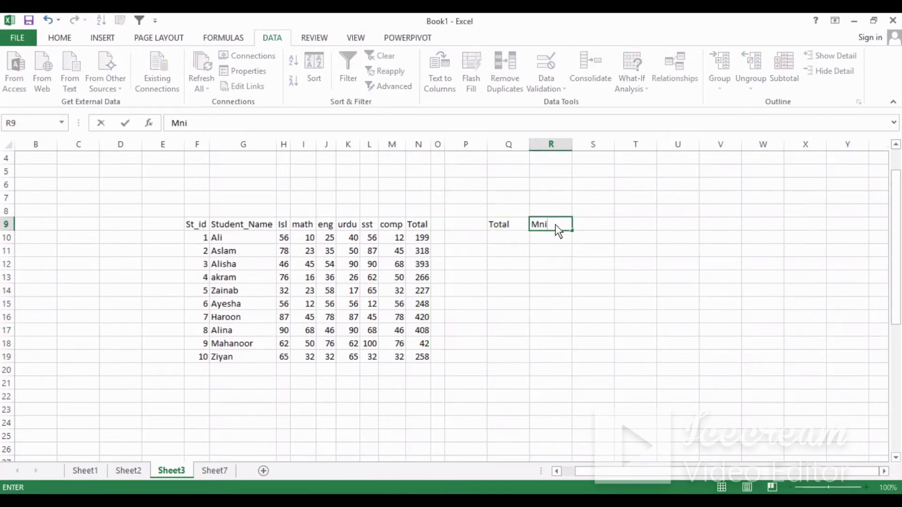
key("BackSpace")
key("BackSpace")
type("in")
key("Tab")
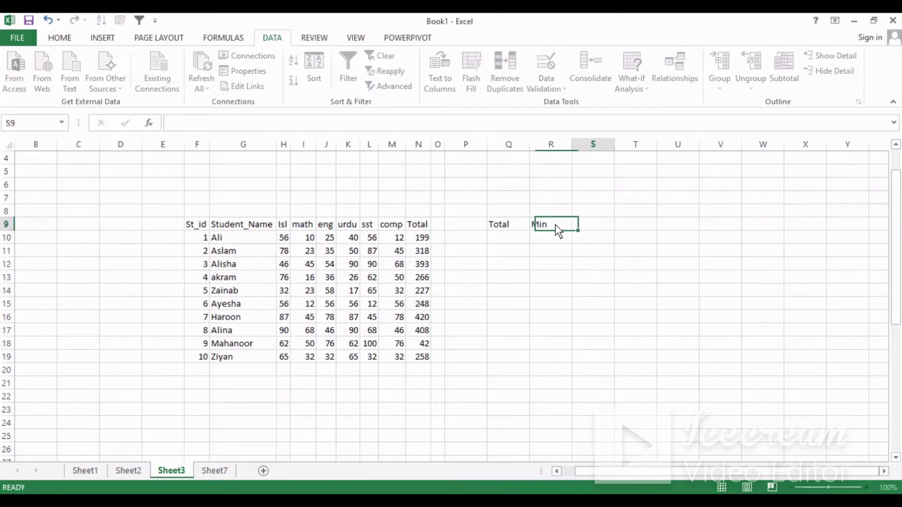
type("Avd")
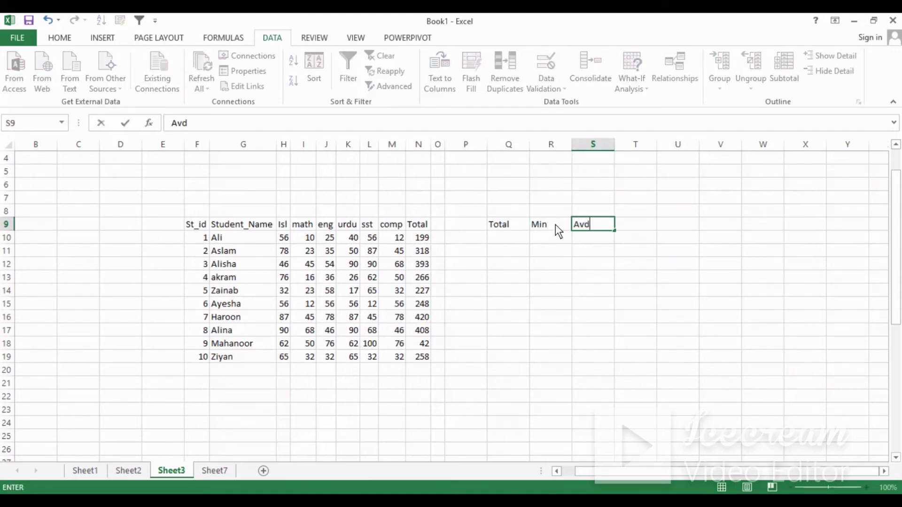
key("BackSpace")
type("g")
- Delete the old Total column's heading and values in cells N9 to N19
left_click_drag(420, 226, 425, 365)
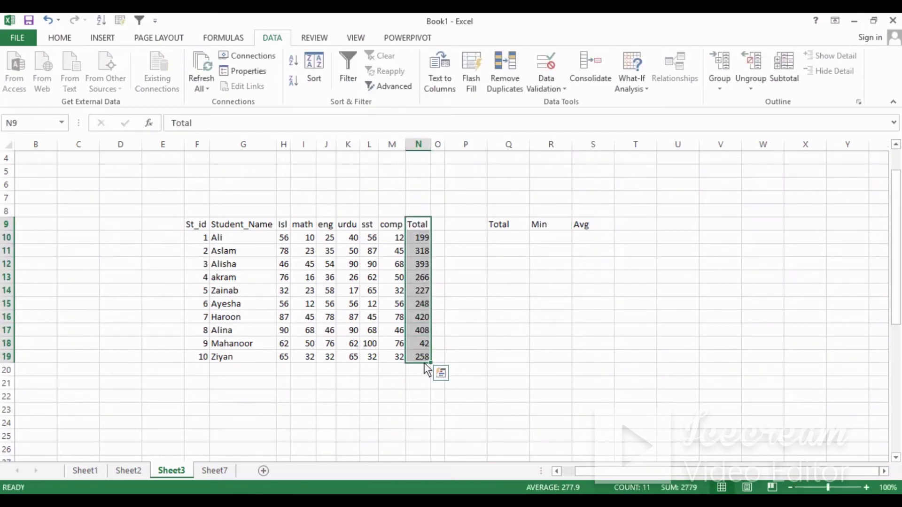
key("Delete")
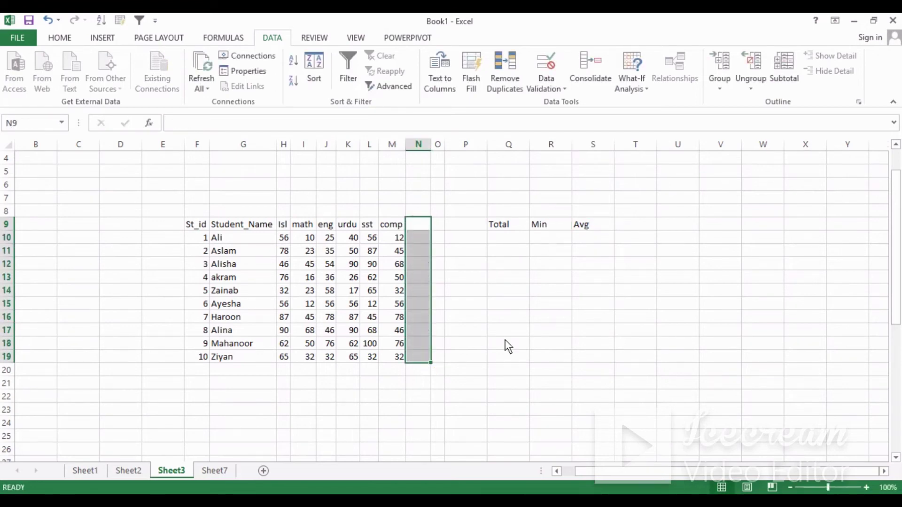
- Open Consolidate for cell Q10 and remove the two leftover references to columns I and J
left_click(506, 240)
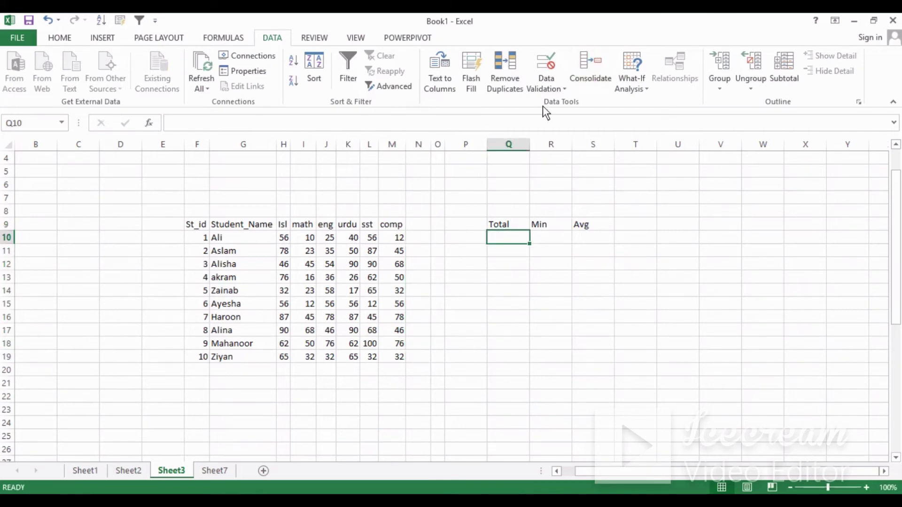
left_click(579, 80)
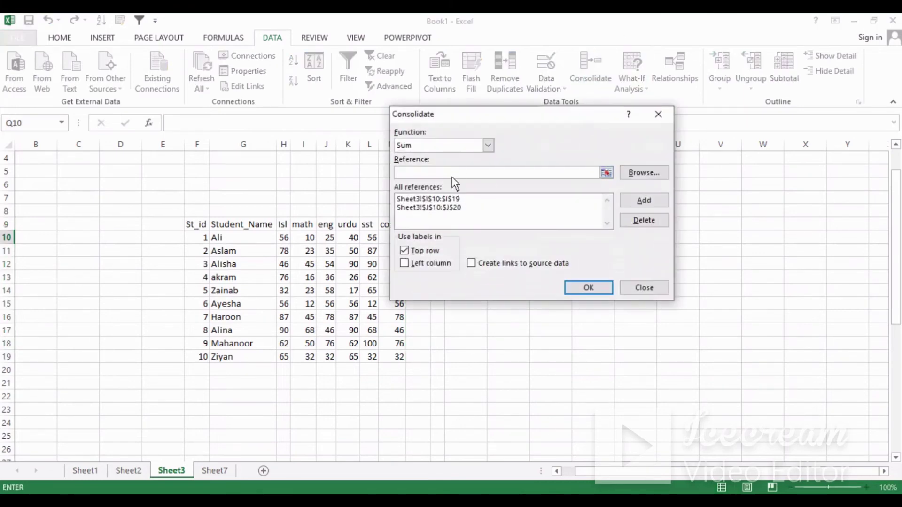
left_click(487, 145)
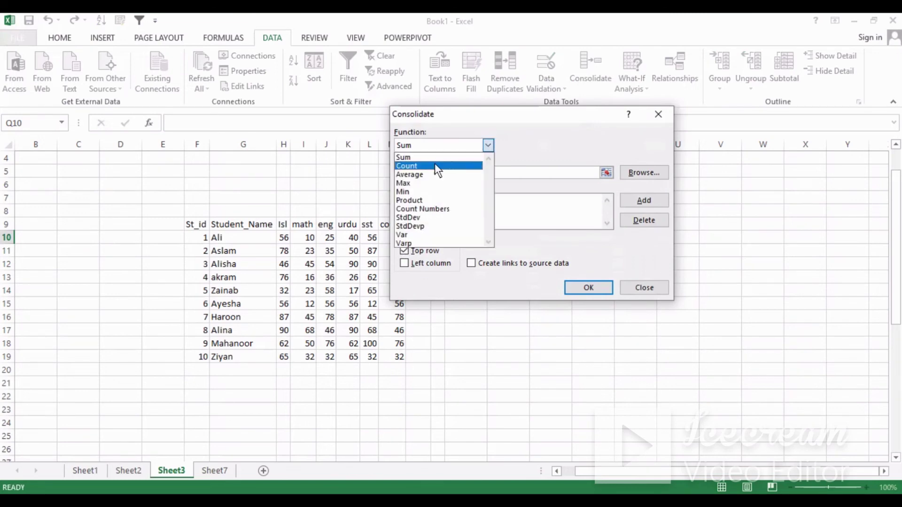
left_click(525, 200)
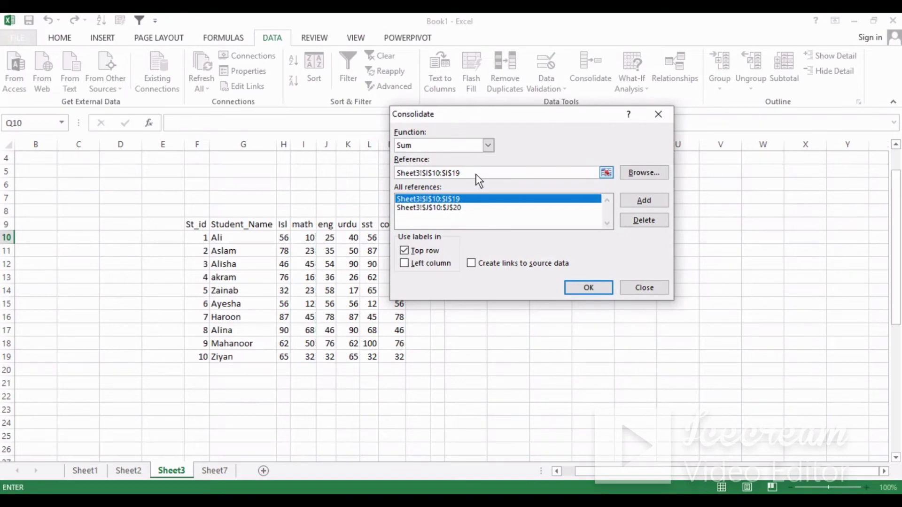
left_click(639, 221)
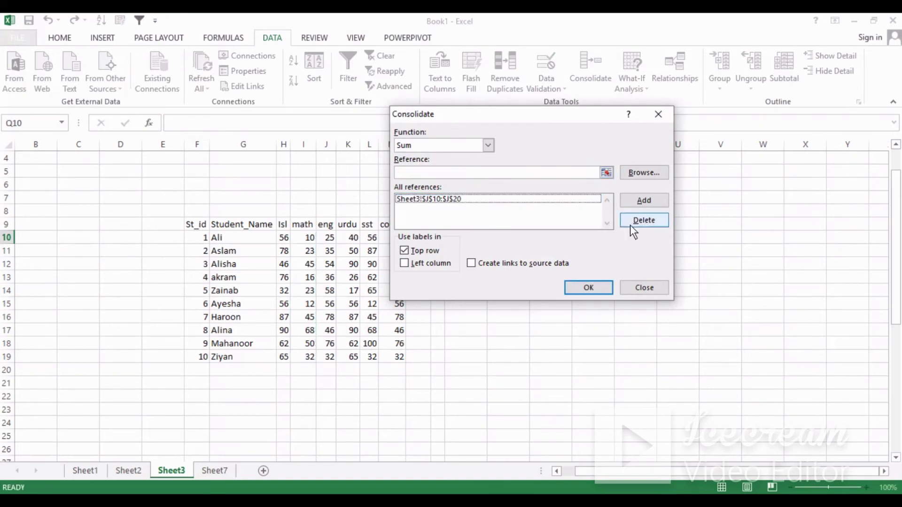
left_click(649, 219)
left_click(537, 199)
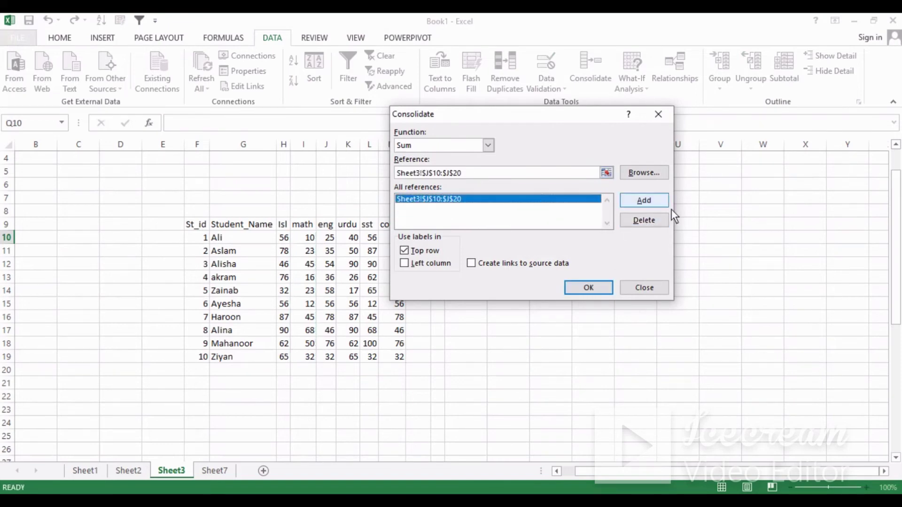
left_click(660, 221)
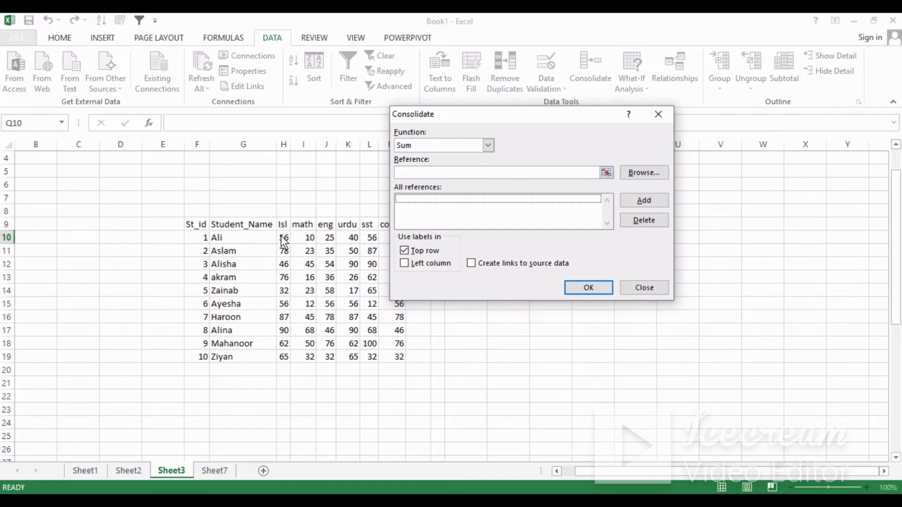
- Add the Isl marks H10:H19 as a consolidation reference and turn off the top row labels
left_click(472, 169)
left_click_drag(283, 238, 284, 359)
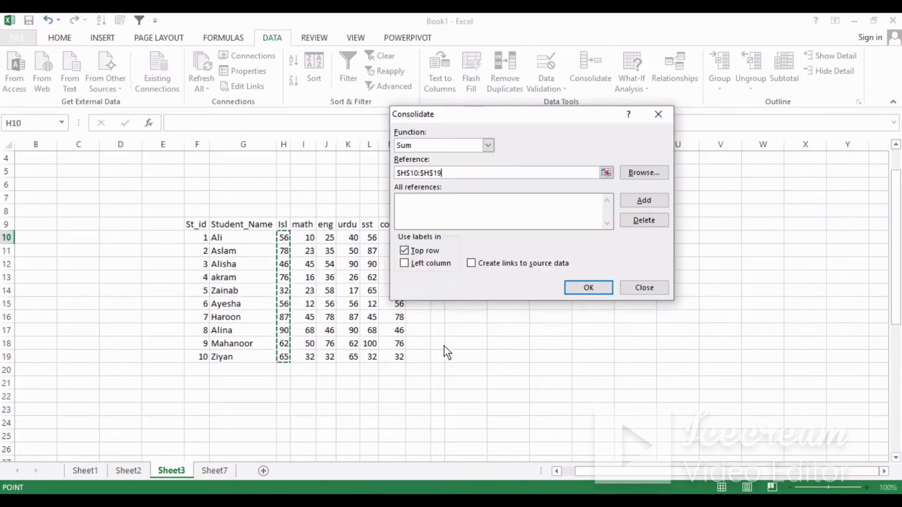
left_click(503, 210)
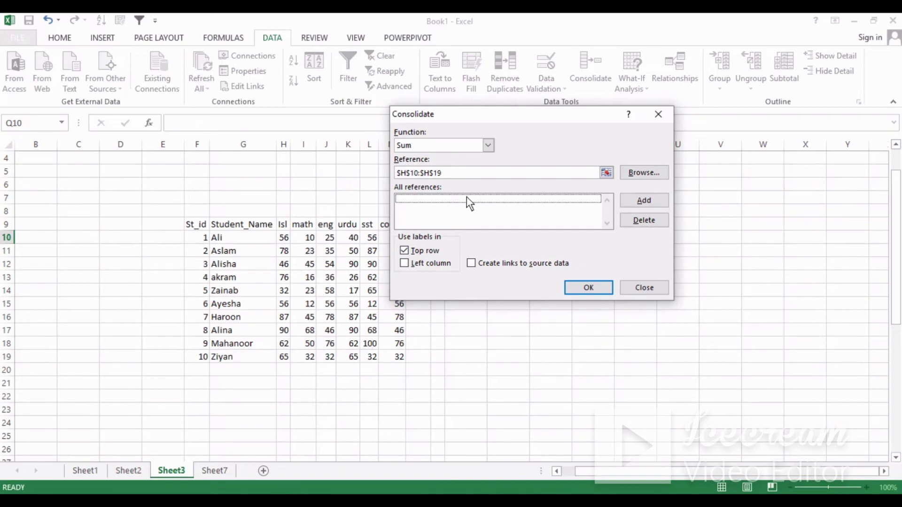
left_click(408, 250)
left_click(438, 226)
left_click(646, 202)
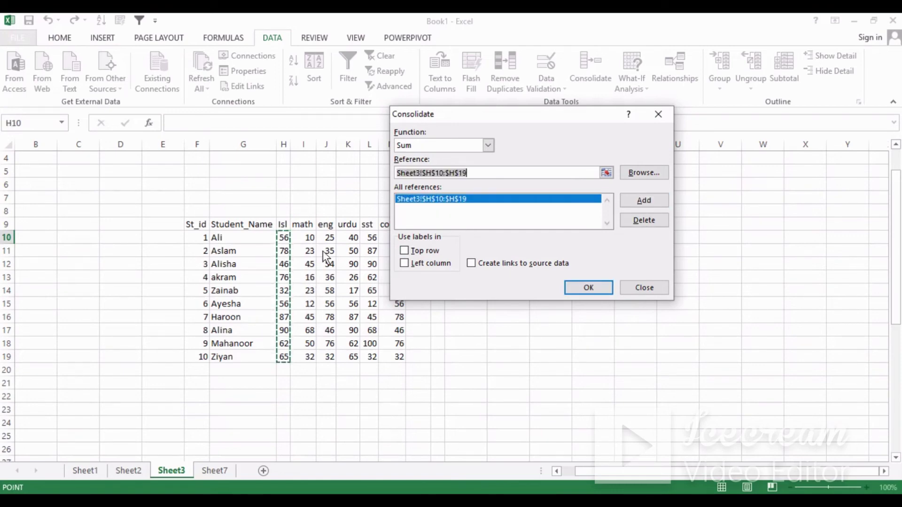
- Add the math, eng, urdu, sst and comp marks, I10:I19 through M10:M19, as separate consolidation references
left_click_drag(303, 240, 311, 358)
left_click(642, 201)
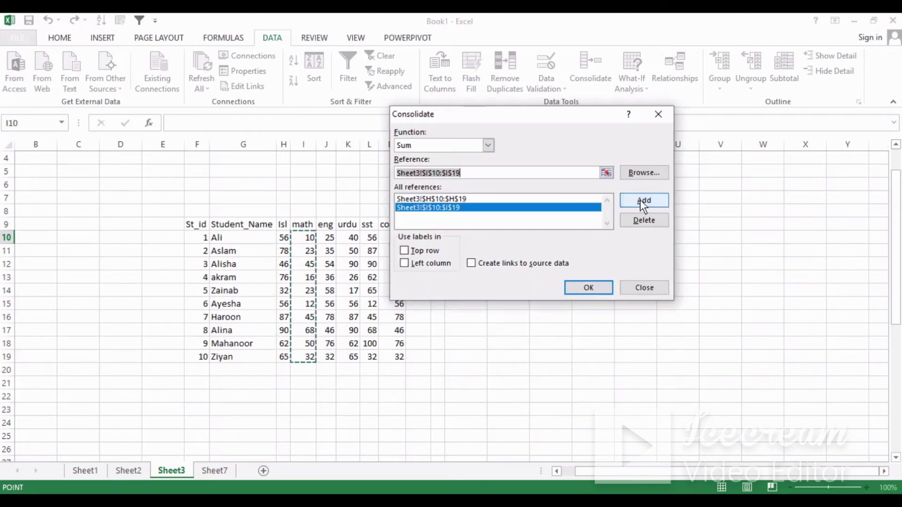
left_click_drag(329, 239, 334, 360)
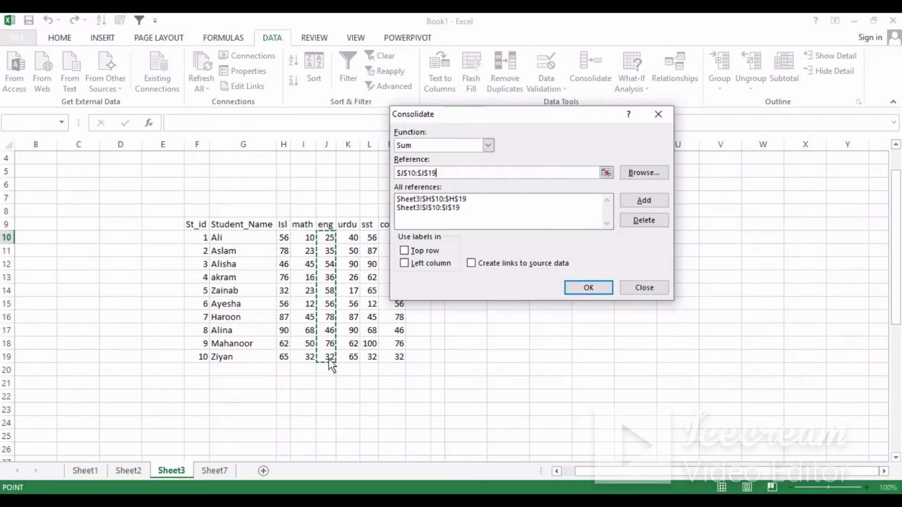
left_click(642, 202)
left_click(352, 240)
left_click_drag(354, 243, 355, 358)
left_click(646, 199)
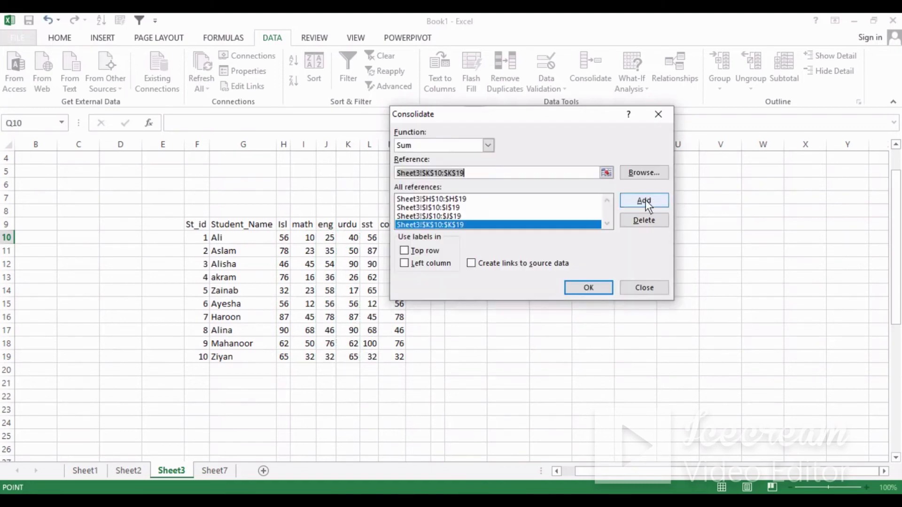
left_click_drag(373, 238, 371, 357)
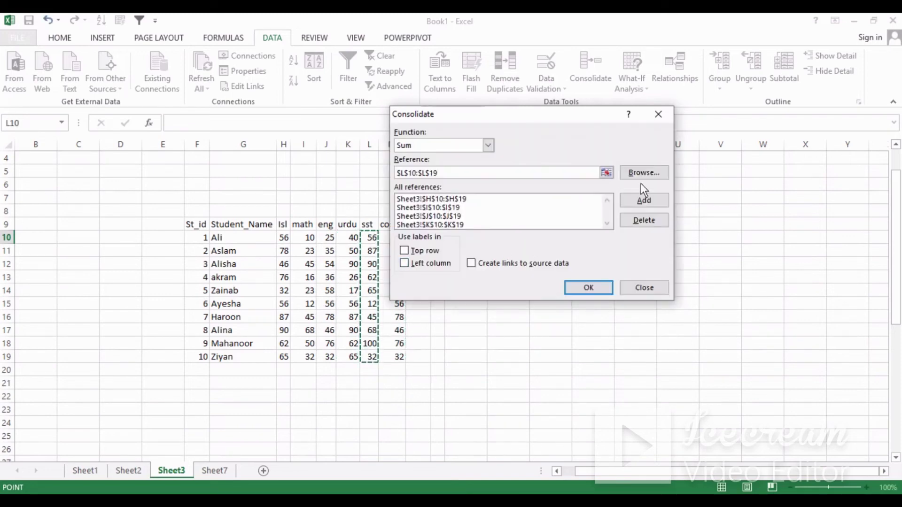
left_click(643, 199)
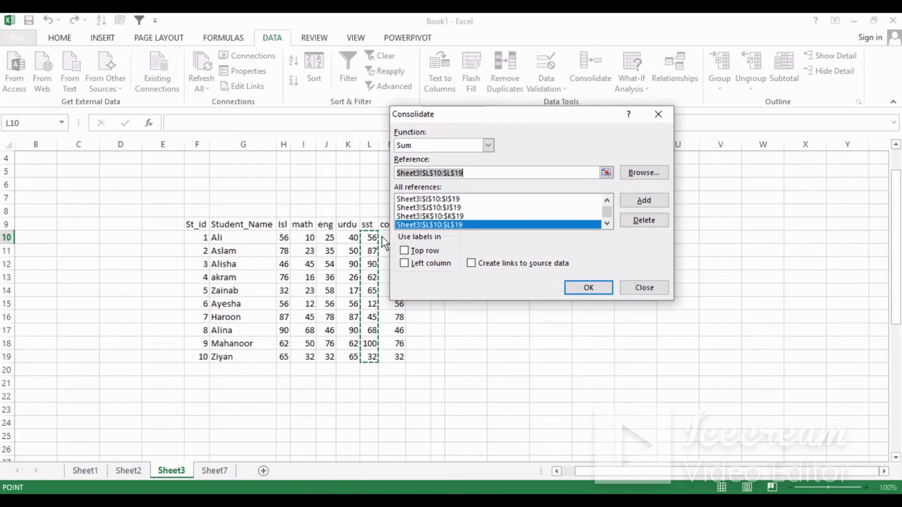
left_click_drag(393, 238, 396, 359)
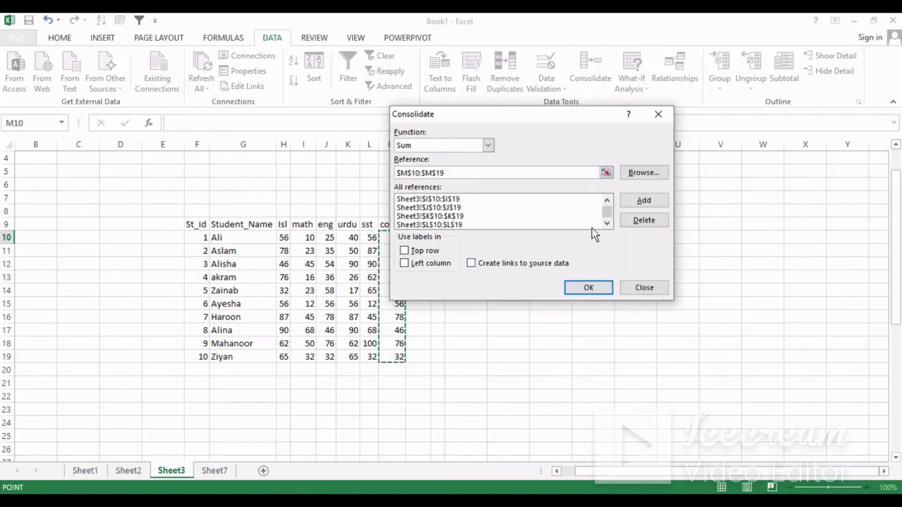
left_click(636, 199)
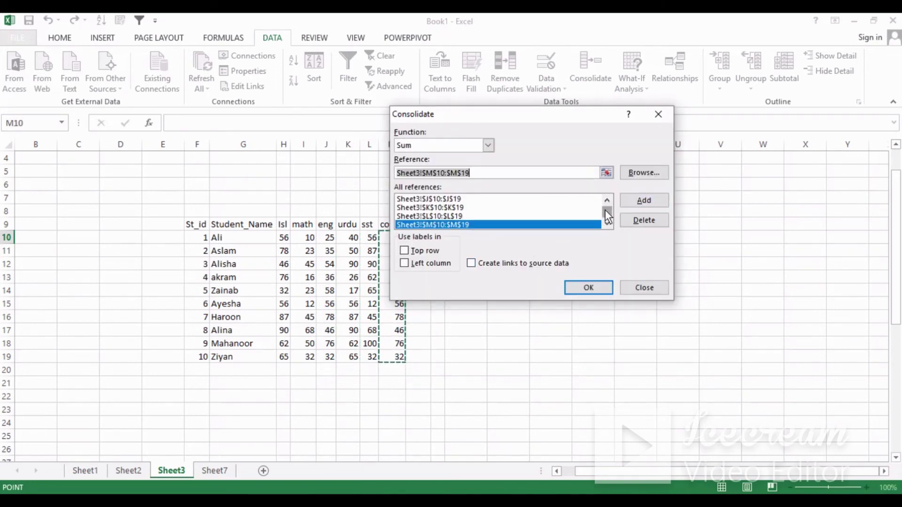
- Consolidate the referenced marks columns with the Sum function into the Total column from Q10
left_click_drag(605, 210, 605, 223)
left_click(281, 243)
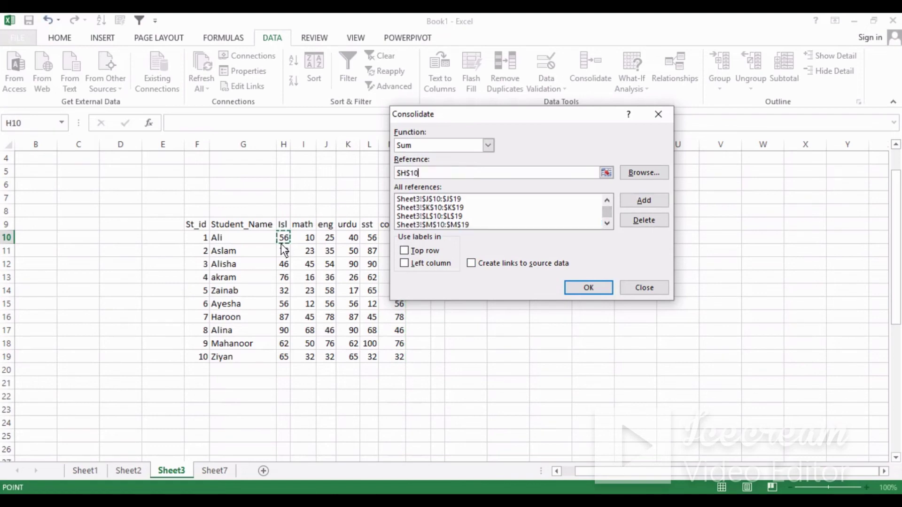
left_click(469, 223)
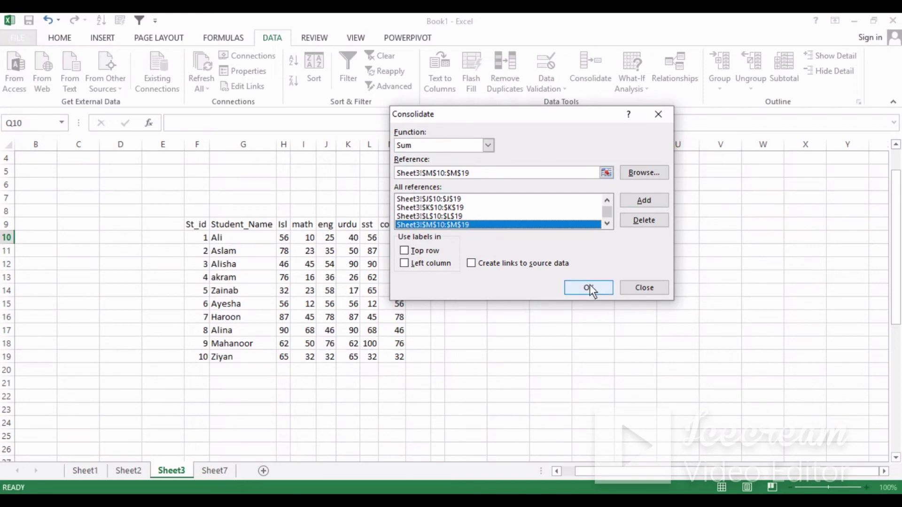
left_click_drag(526, 114, 181, 157)
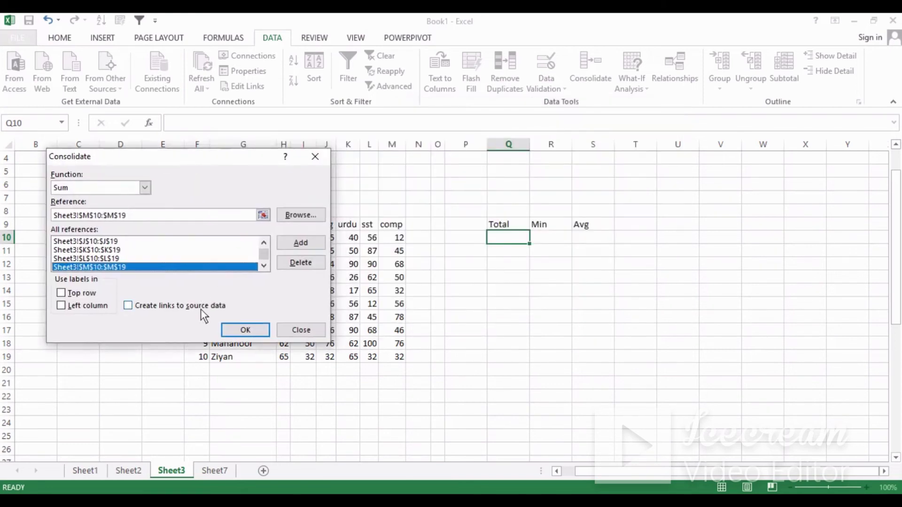
left_click(231, 330)
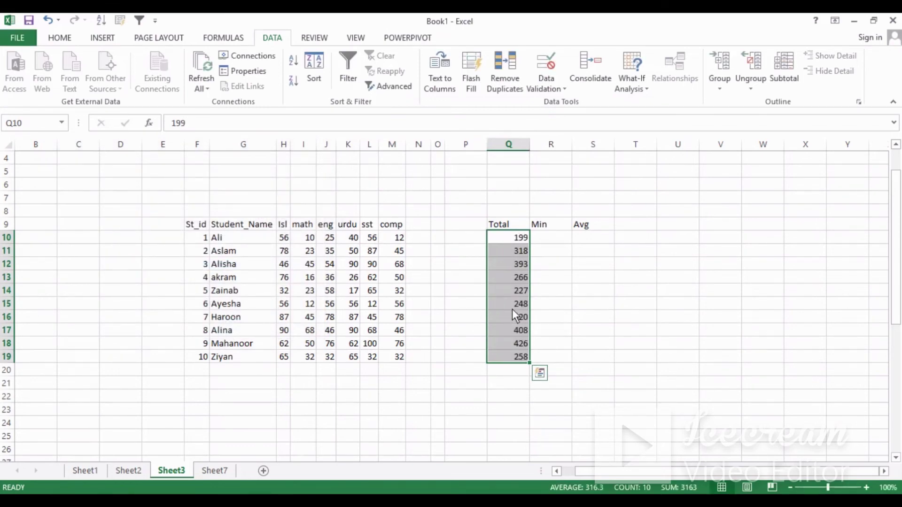
- Try consolidating the marks into the Min column from R10 with the function left at Sum
left_click(555, 237)
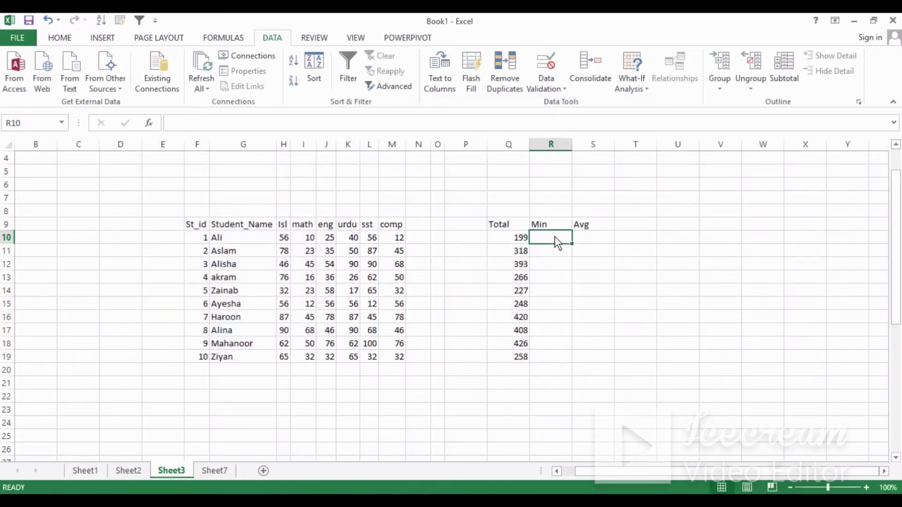
left_click(587, 86)
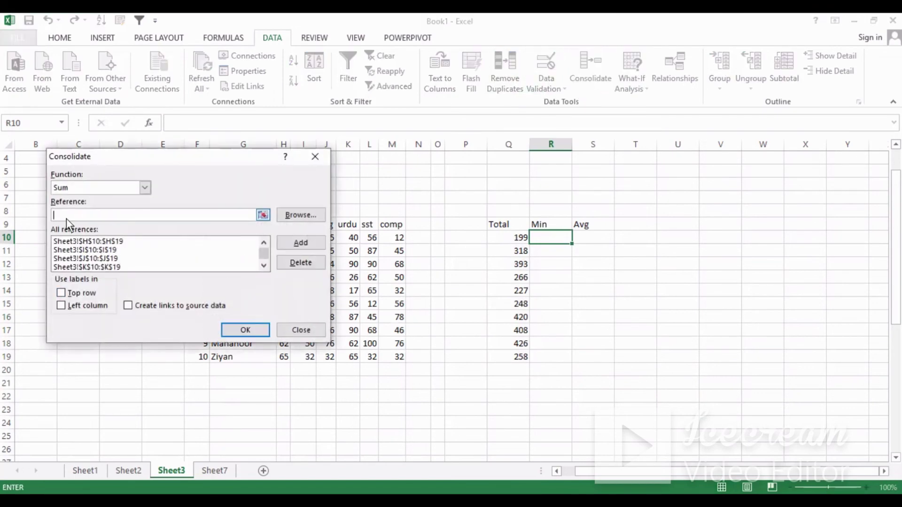
left_click_drag(184, 159, 525, 195)
left_click_drag(283, 238, 287, 364)
left_click(585, 365)
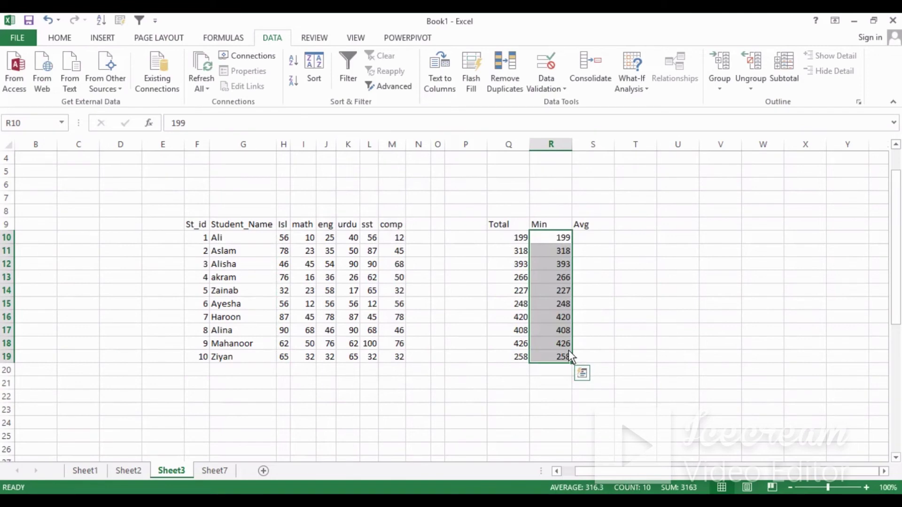
- Clear the consolidated values under the Min heading in cells R10 to R19
left_click(563, 331)
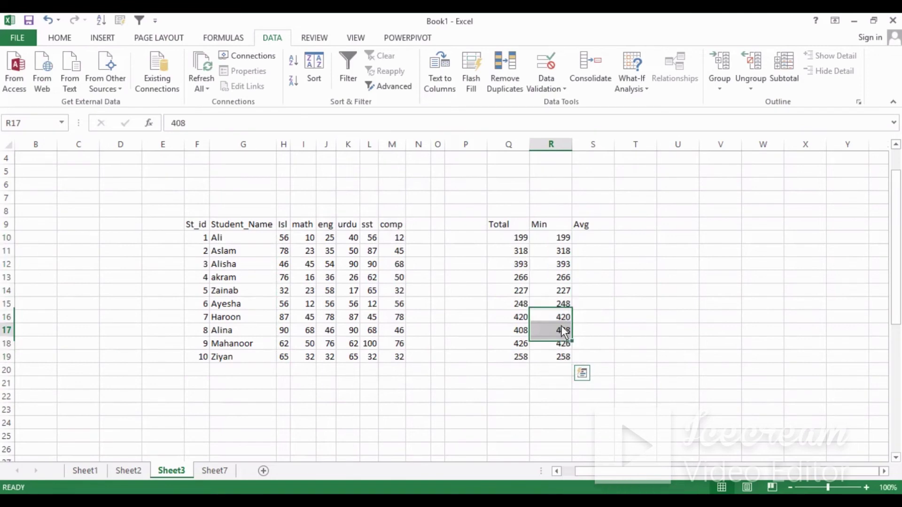
left_click_drag(553, 240, 554, 358)
key("Delete")
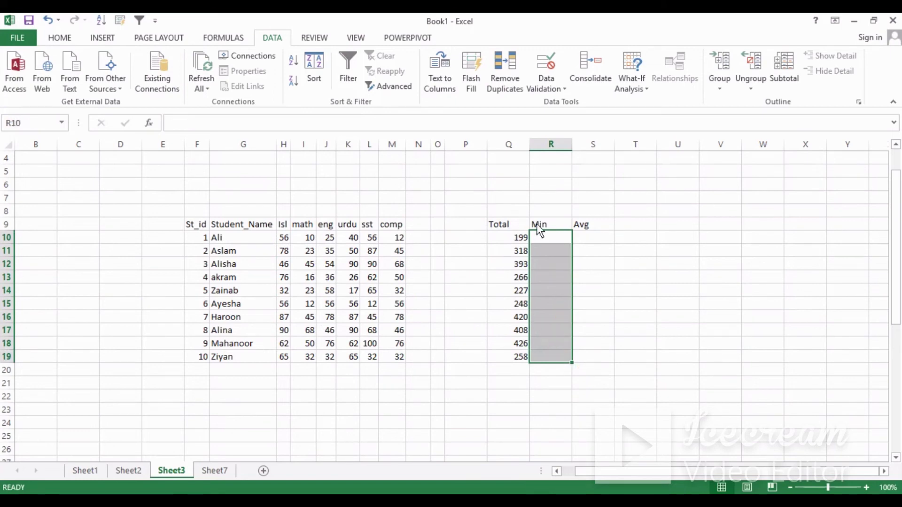
- Consolidate the referenced marks columns with the Average function into R10:R19, beside the Total column
left_click(588, 85)
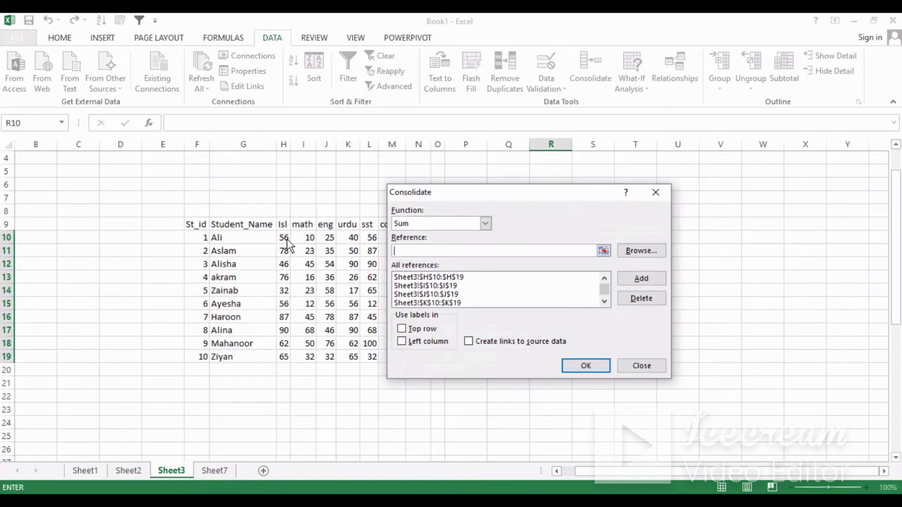
left_click_drag(284, 237, 285, 363)
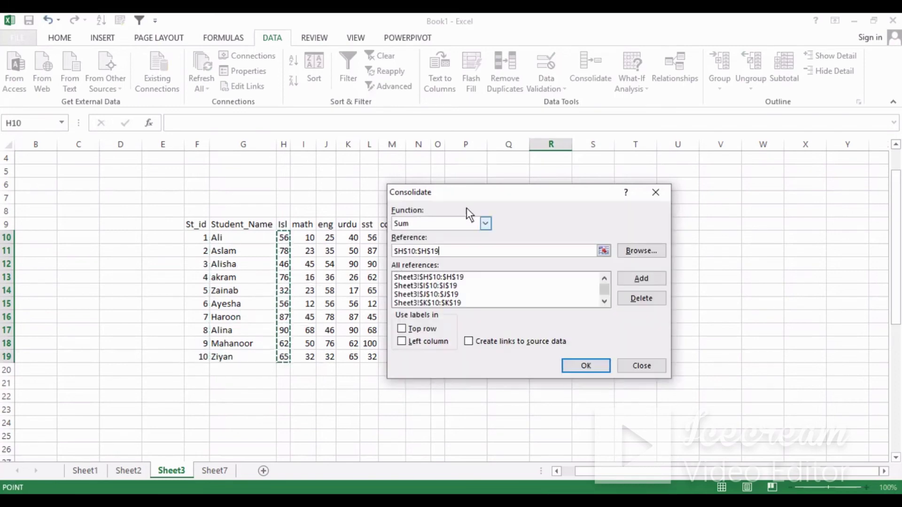
left_click(484, 223)
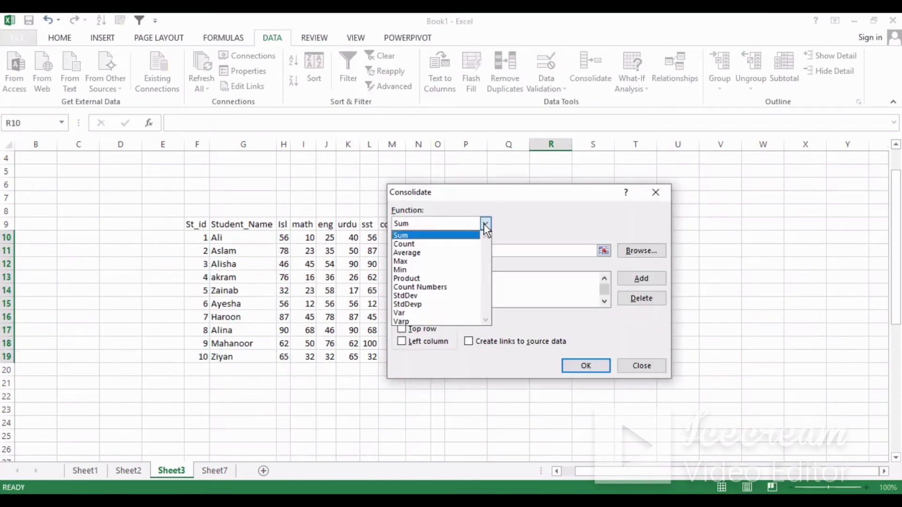
left_click(418, 253)
left_click(601, 368)
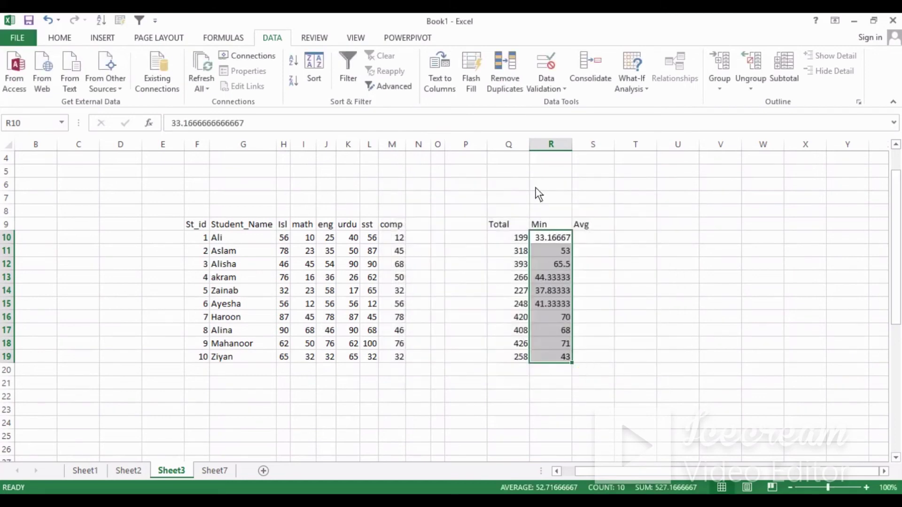
- Rename the heading in cell R9 to Avg
left_click(540, 222)
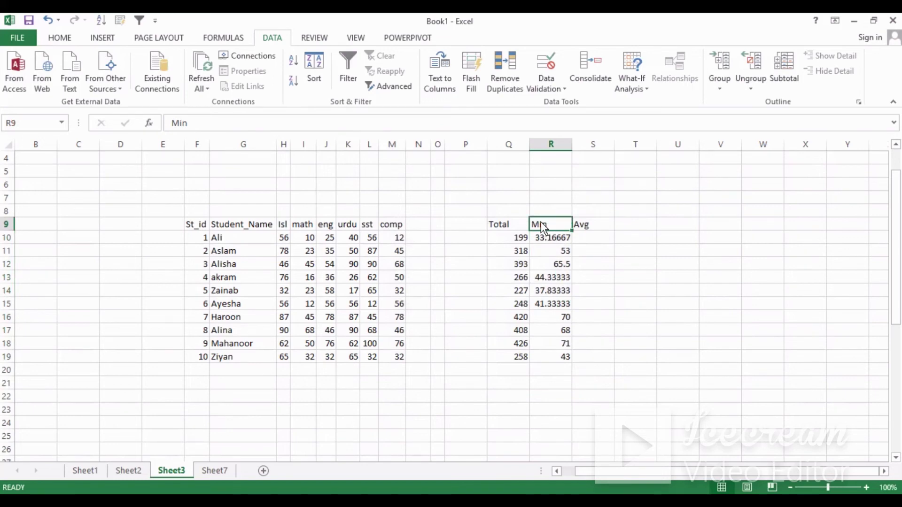
type("A")
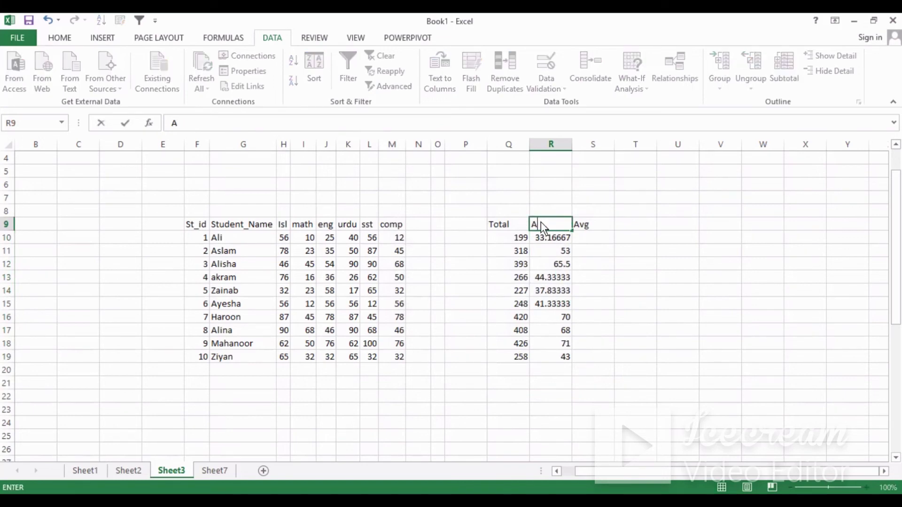
type("vg")
- Change the heading in cell S9, beside the new averages column, to Min
left_click(587, 225)
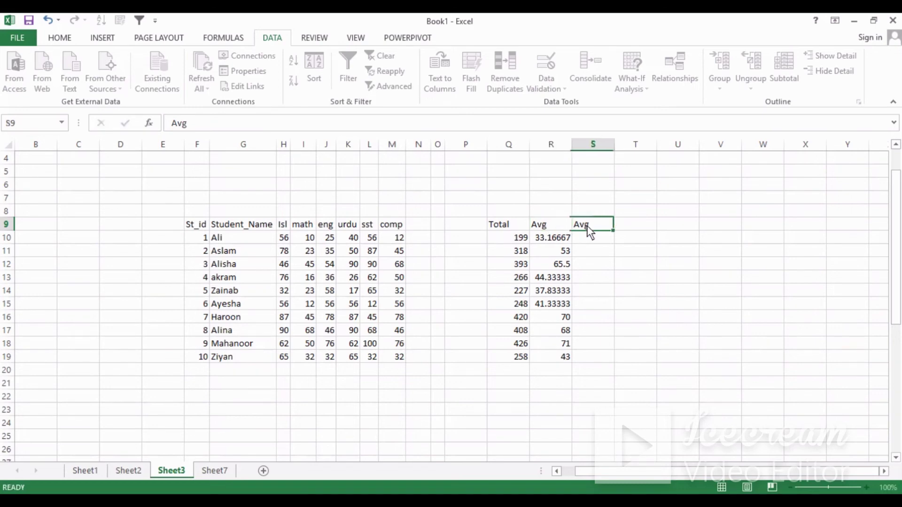
double_click(587, 225)
type("Min")
key("BackSpace")
key("BackSpace")
key("Return")
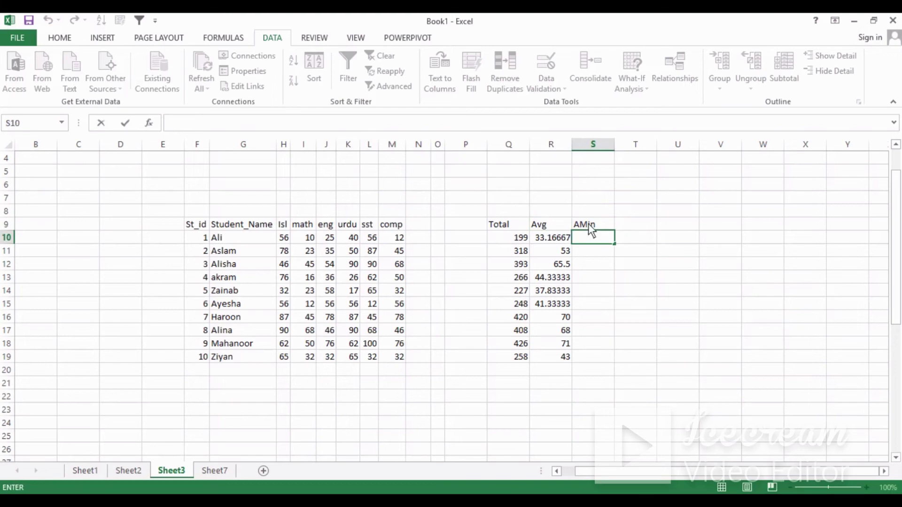
left_click(588, 223)
key("Tab")
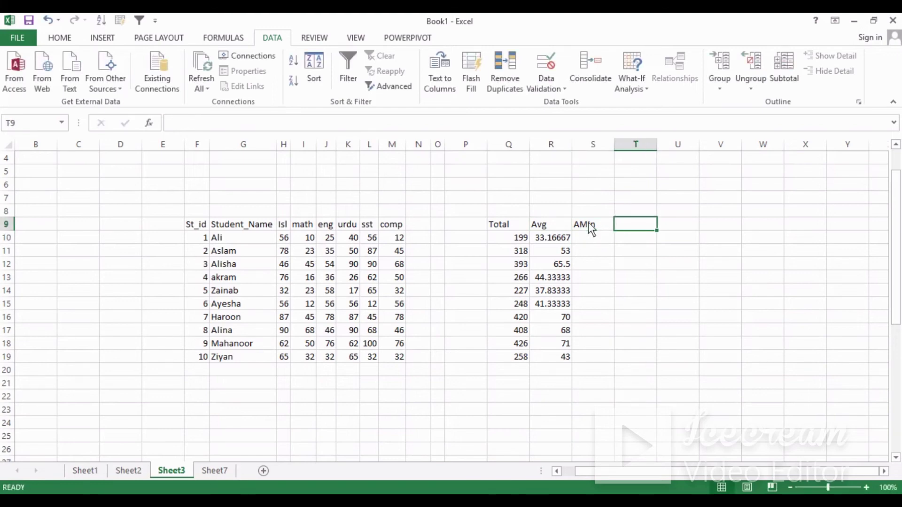
left_click(586, 225)
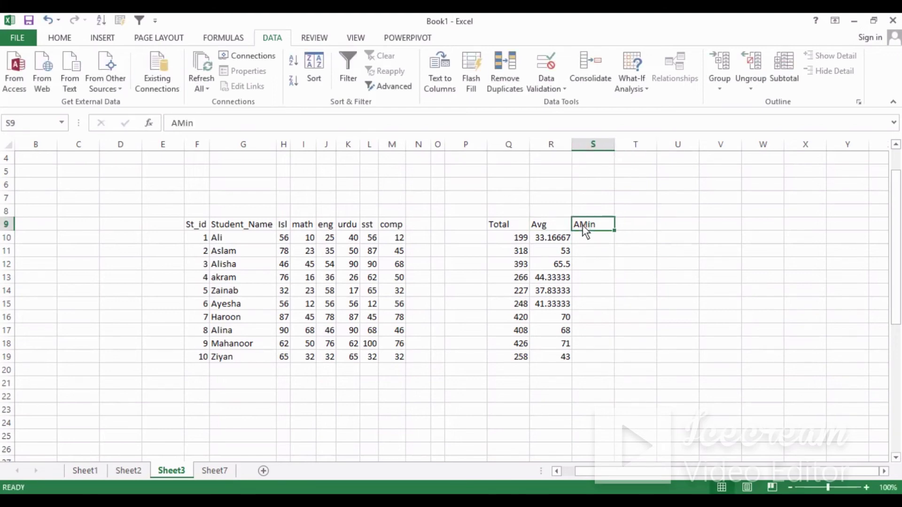
key("Left")
double_click(594, 224)
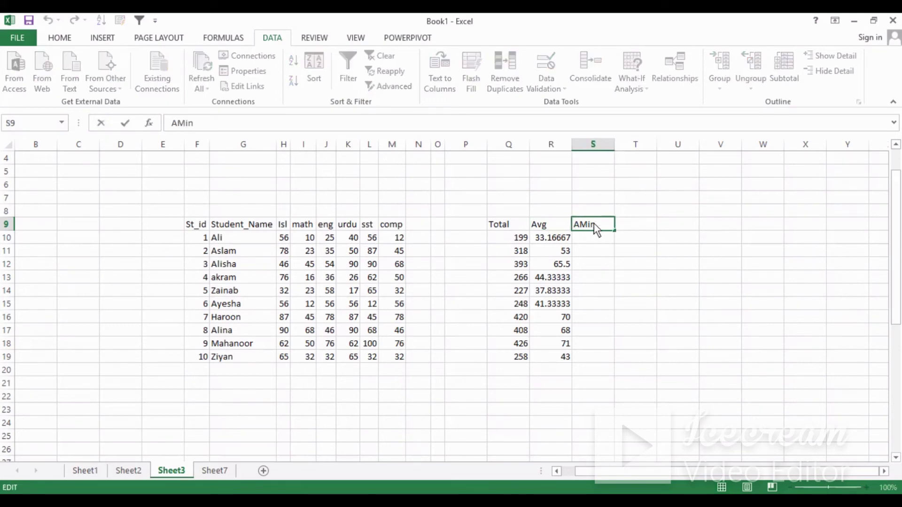
key("Home")
key("Delete")
key("Return")
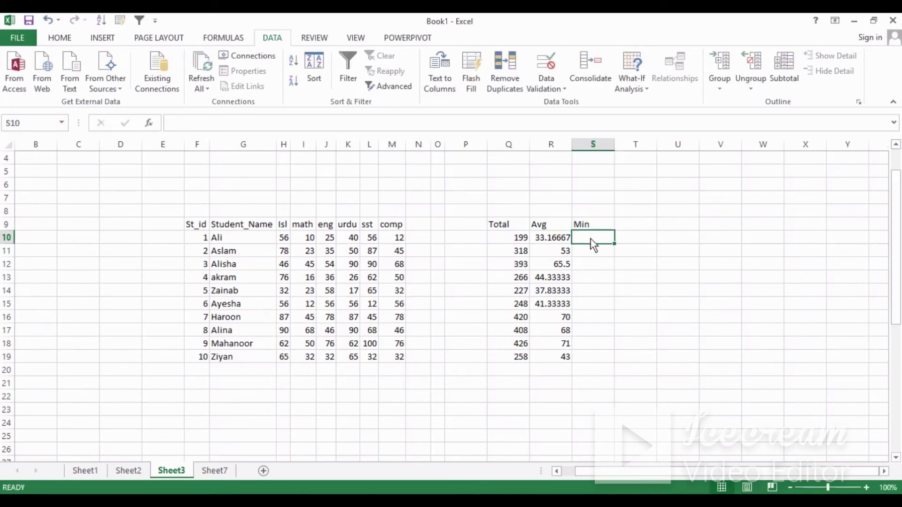
- Consolidate the referenced marks columns with the Min function into the Min column from S10
left_click(596, 62)
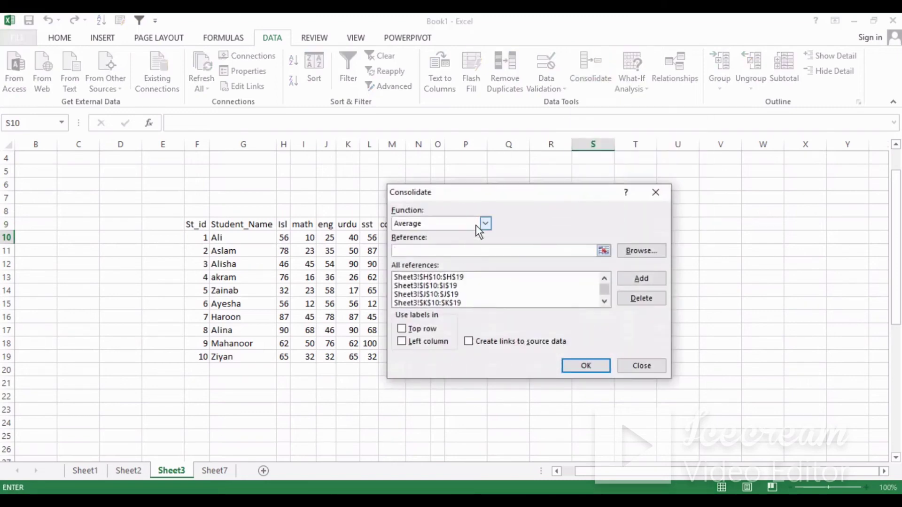
left_click(485, 223)
left_click(423, 268)
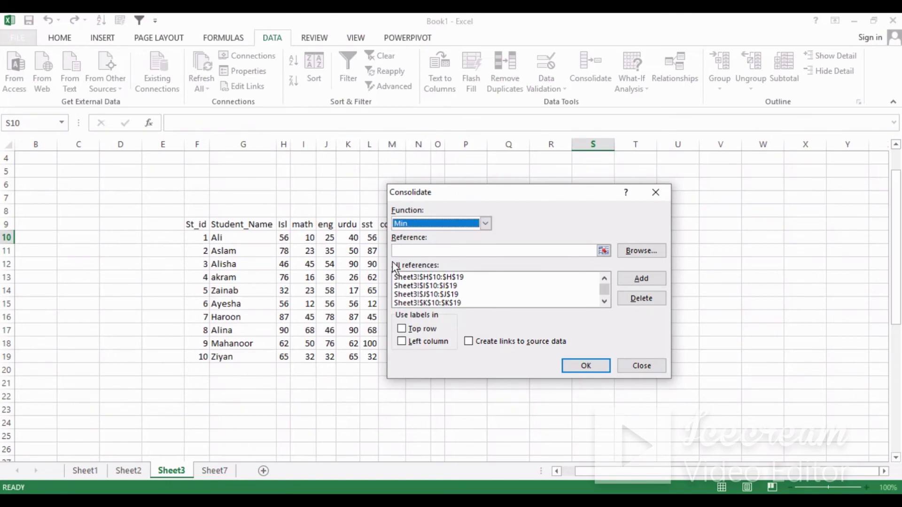
left_click(408, 250)
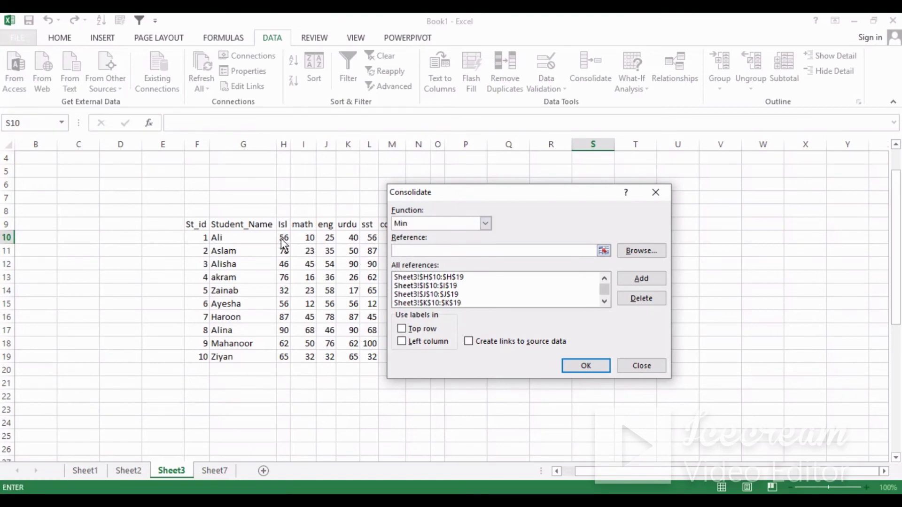
left_click_drag(283, 243, 285, 364)
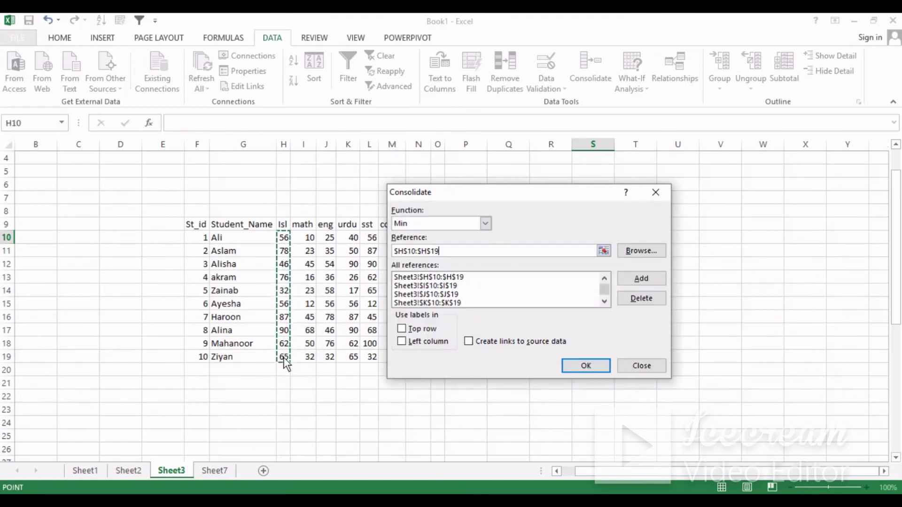
left_click(586, 366)
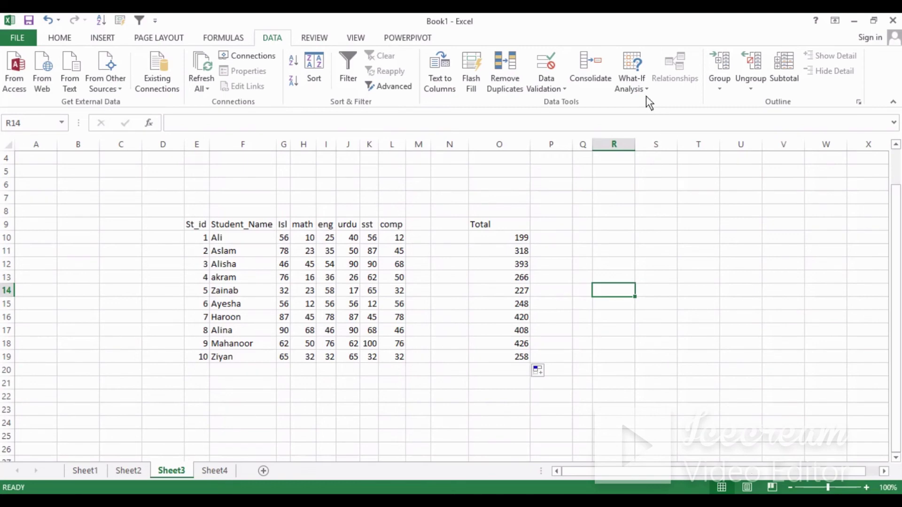
left_click(636, 86)
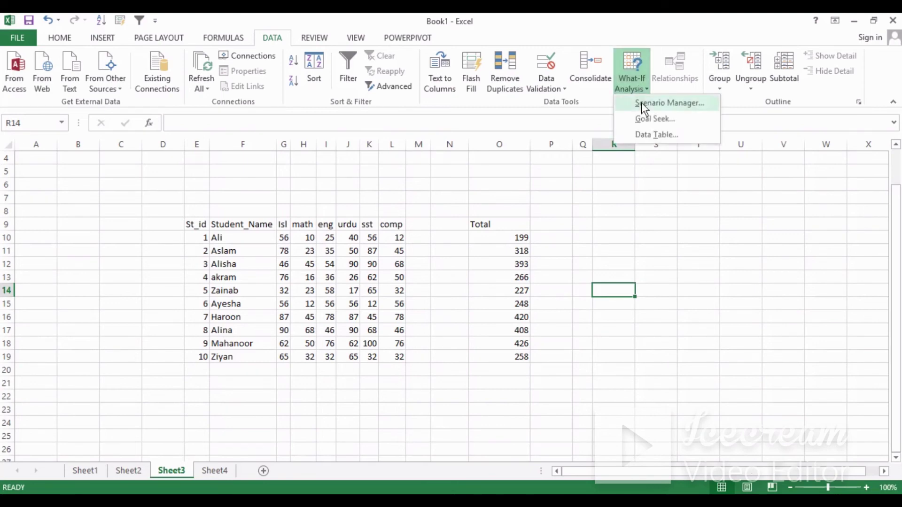
left_click(641, 119)
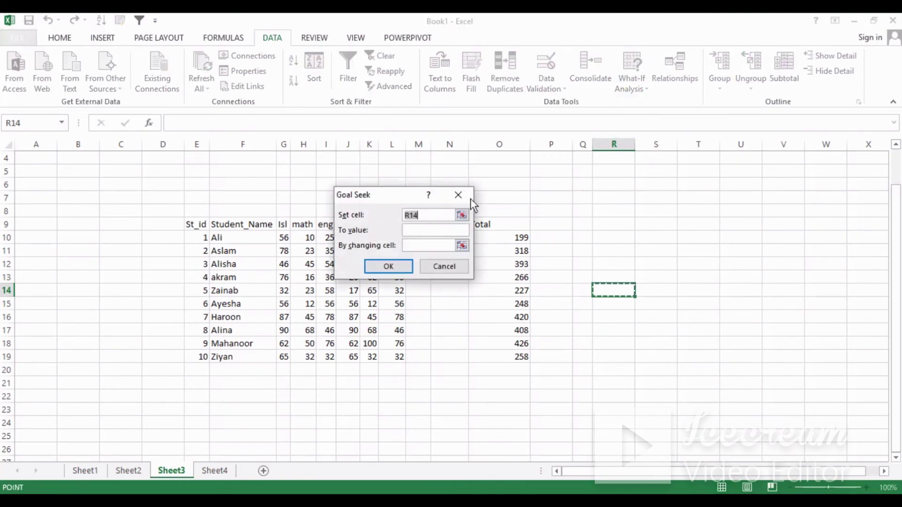
left_click(459, 195)
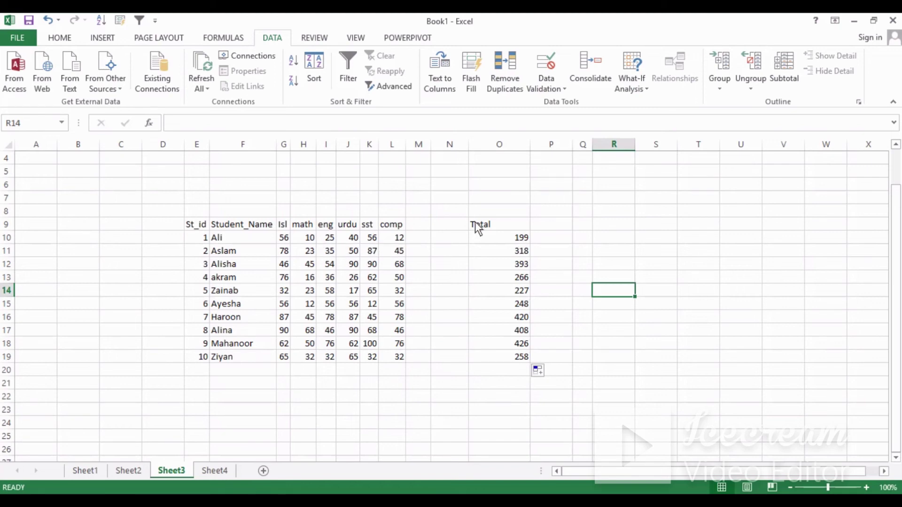
- Start a Goal Seek with Ali's Total in cell O10 as the set cell
left_click(621, 75)
left_click(641, 120)
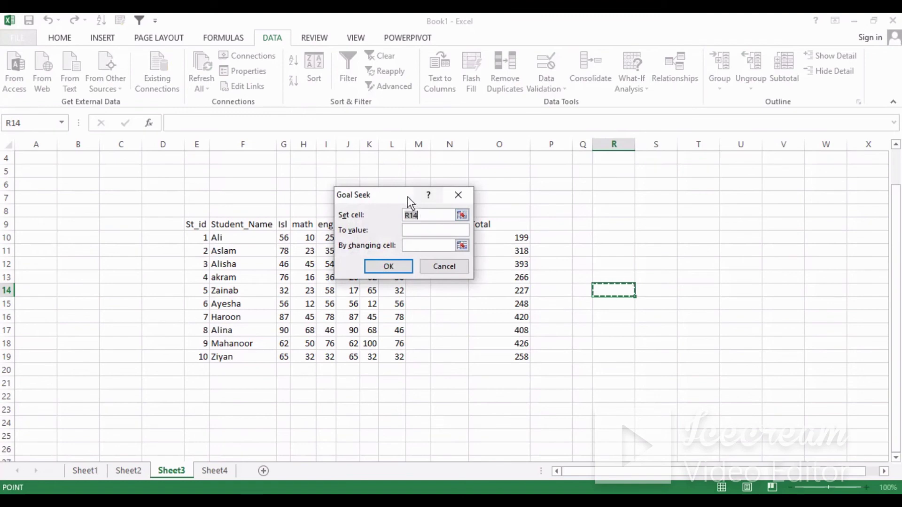
left_click_drag(402, 195, 402, 158)
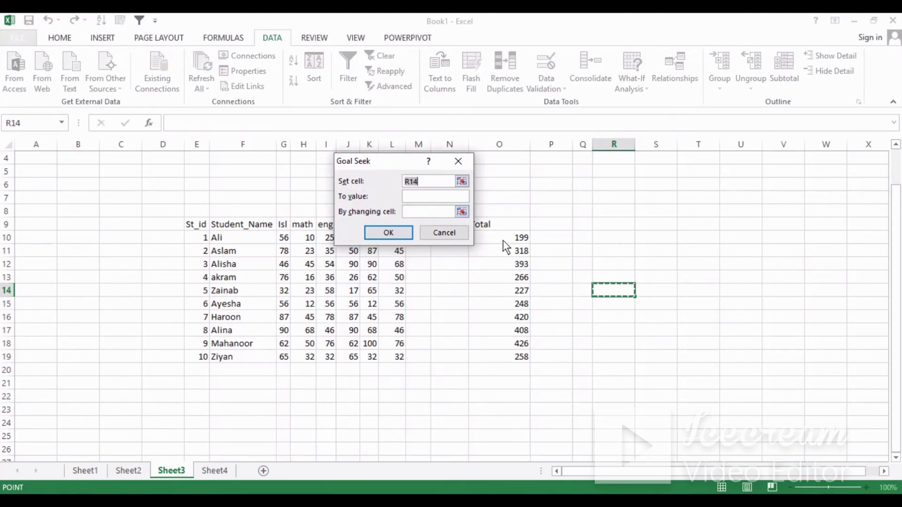
left_click(462, 197)
key("BackSpace")
key("BackSpace")
key("BackSpace")
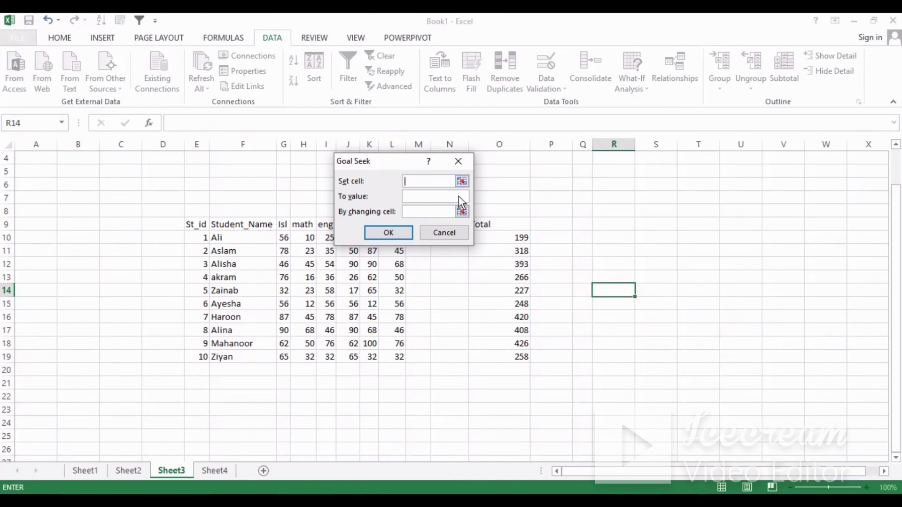
left_click(508, 239)
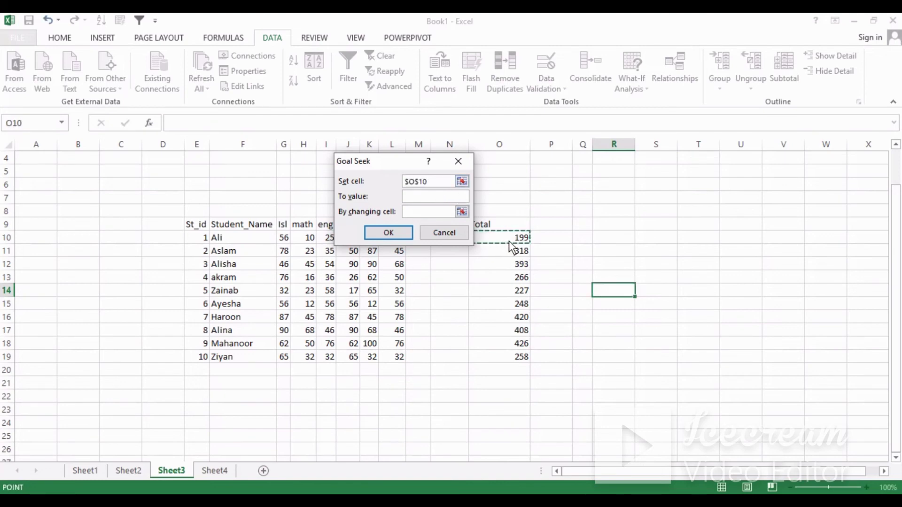
- Seek a target value of 250 by changing Ali's comp mark in L10, and accept the solution
left_click(428, 197)
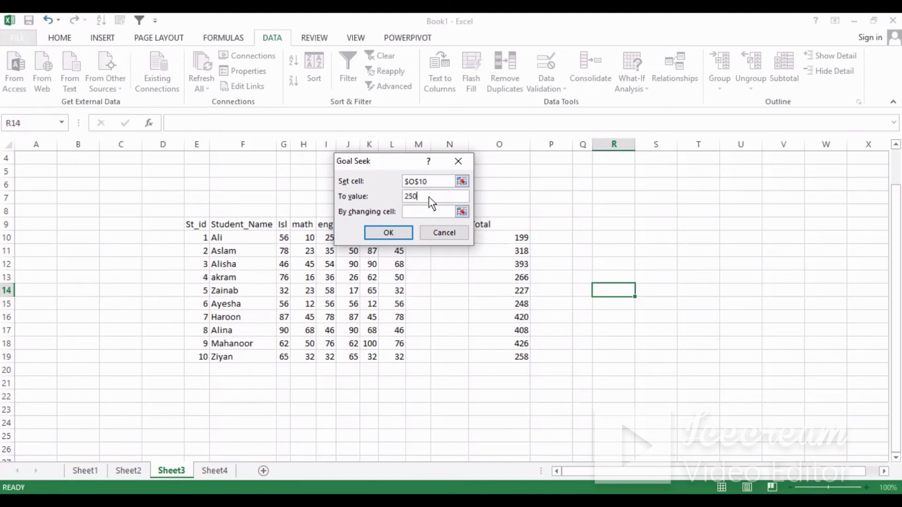
left_click(424, 216)
left_click_drag(393, 162, 512, 167)
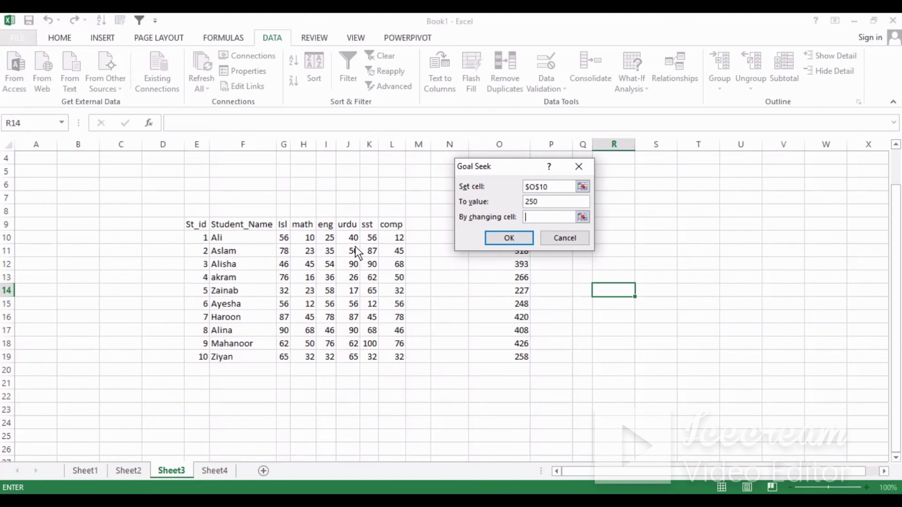
left_click(398, 238)
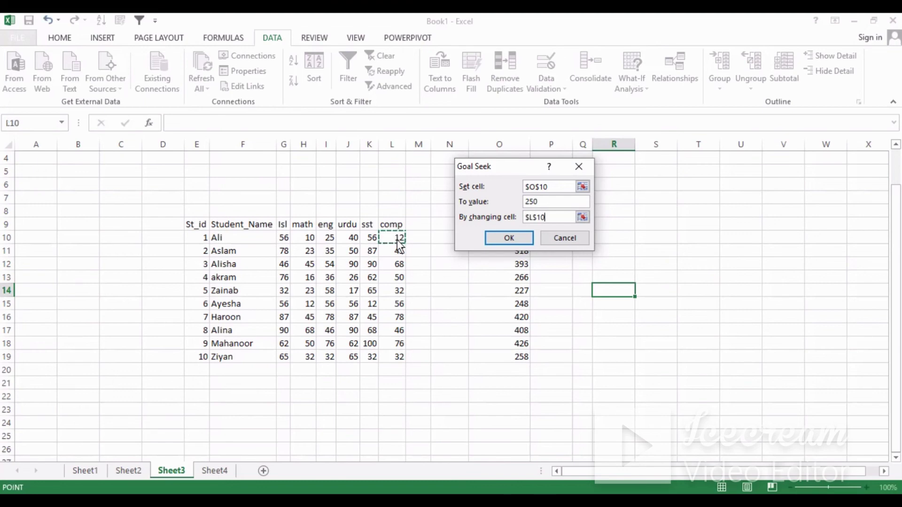
left_click_drag(505, 167, 414, 120)
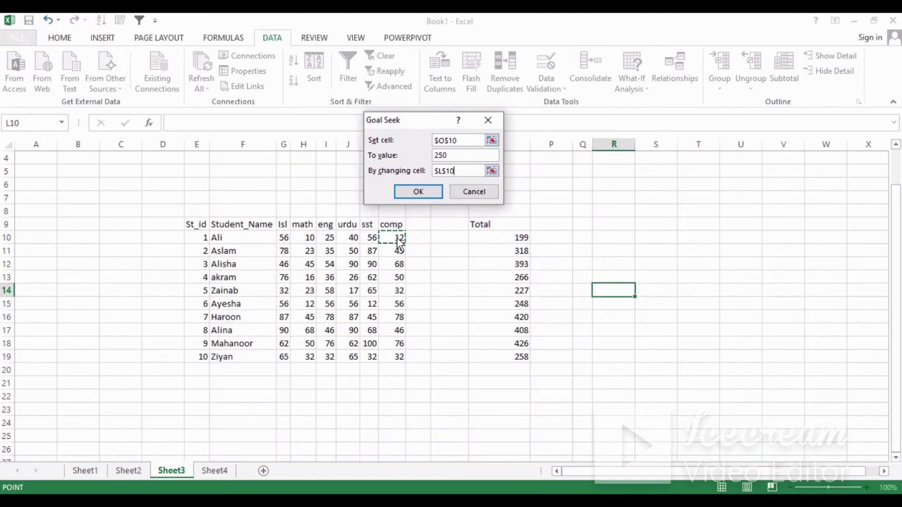
left_click(429, 197)
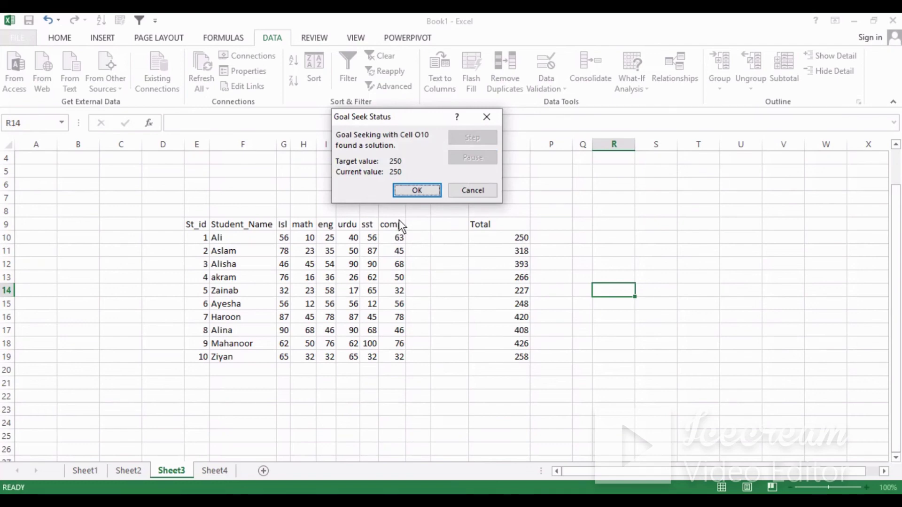
left_click(414, 190)
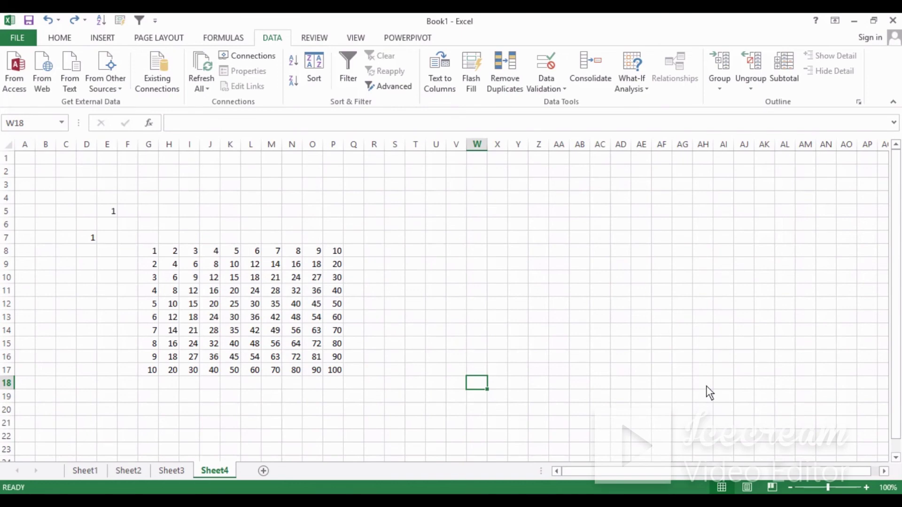
- Add a new blank worksheet after Sheet4
left_click(628, 78)
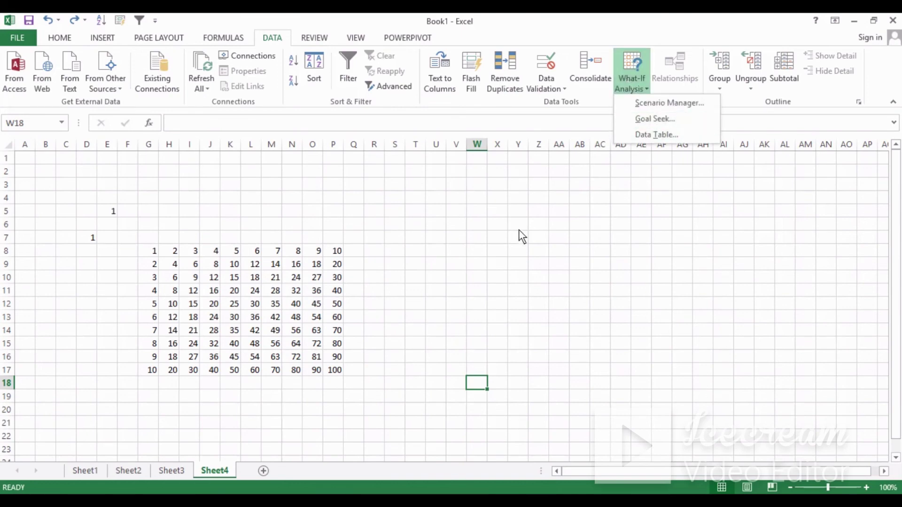
left_click(257, 469)
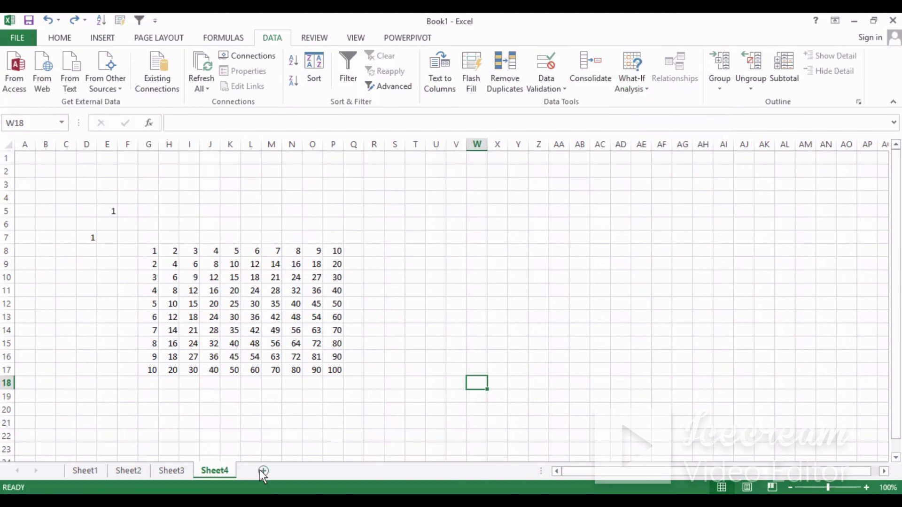
left_click(263, 470)
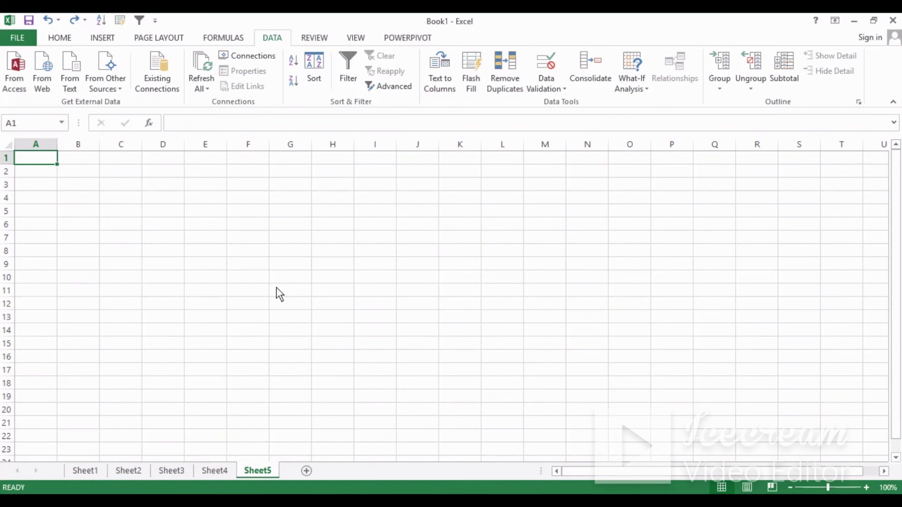
- Enter the value 1 in cell C4 and the value 1 in cell B6 of the blank sheet
left_click(169, 205)
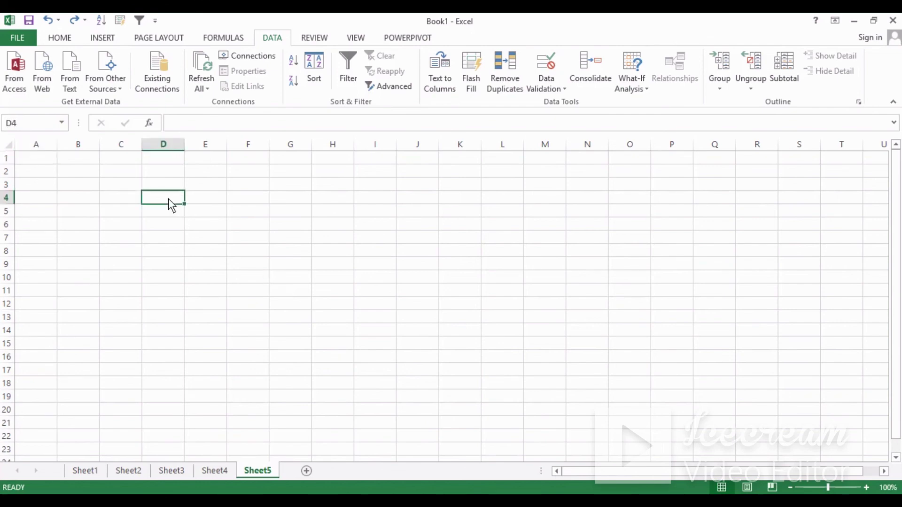
left_click(133, 195)
type("1")
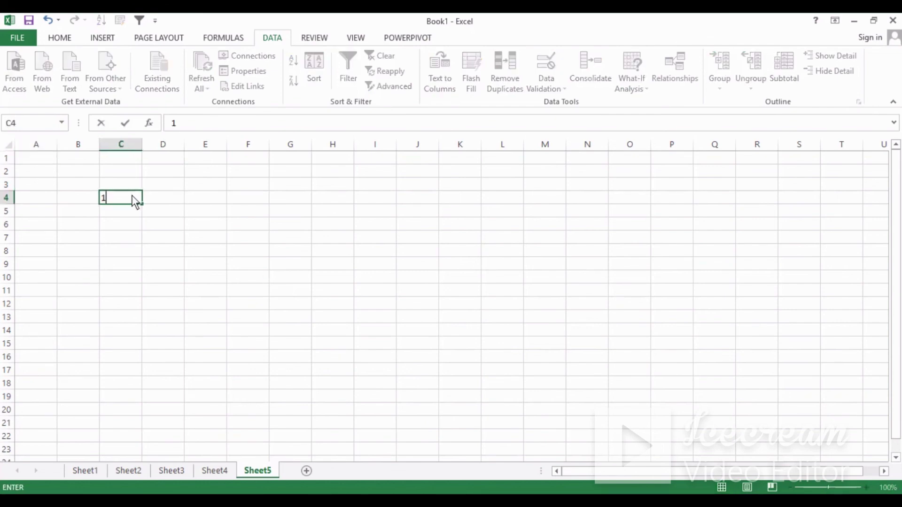
left_click(74, 226)
type("1")
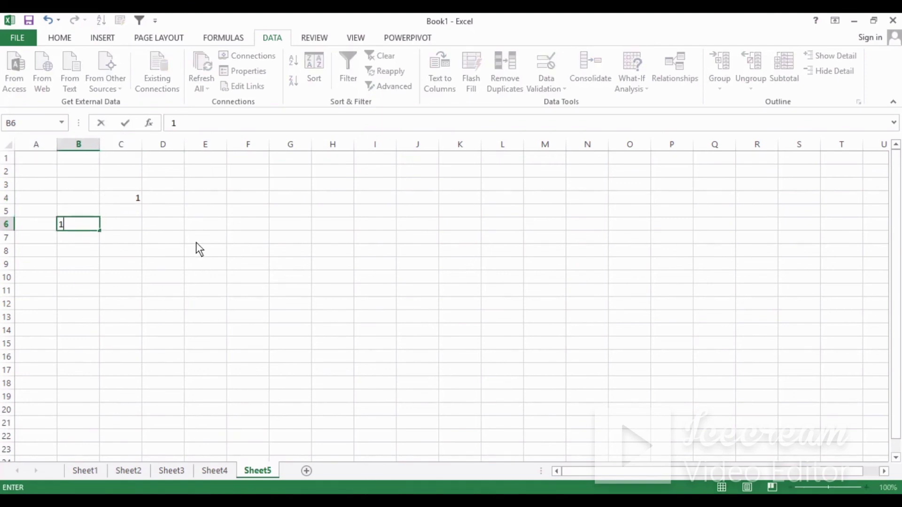
- Enter the formula =C4*B6 in cell D7
left_click(170, 236)
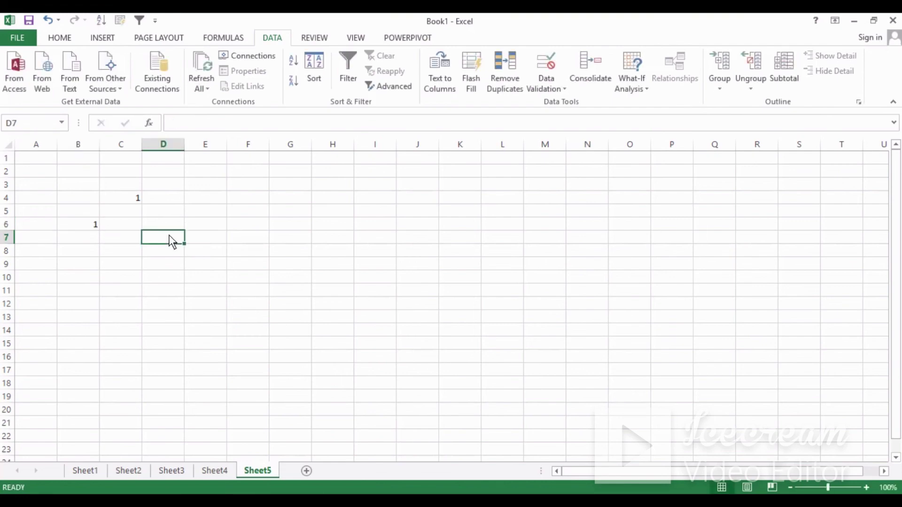
type("=")
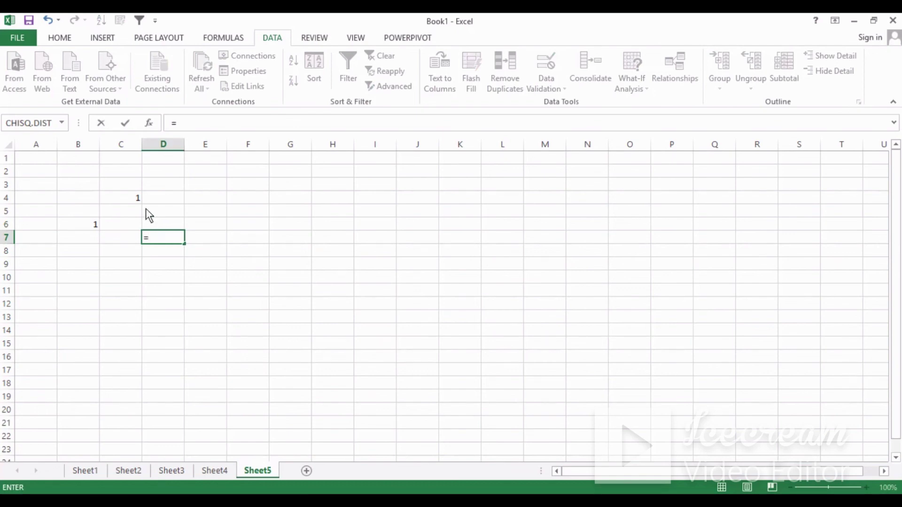
left_click(136, 200)
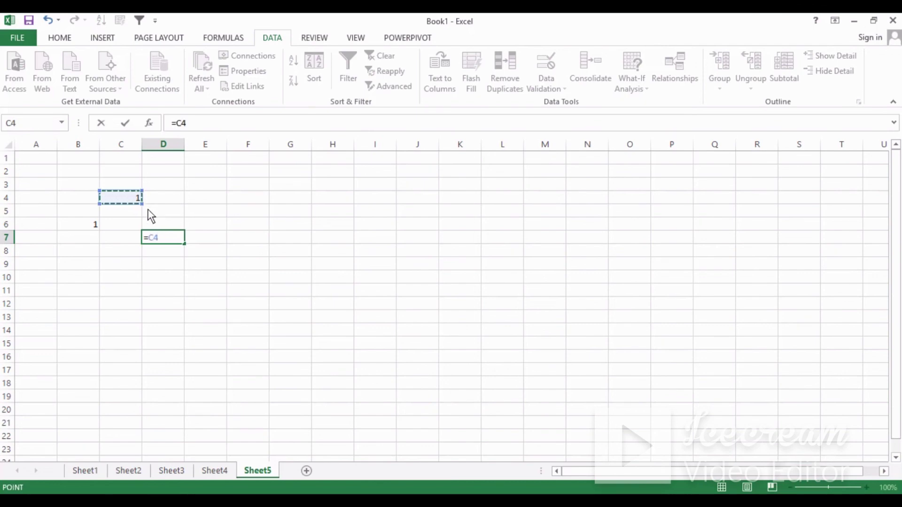
type("*")
left_click(91, 225)
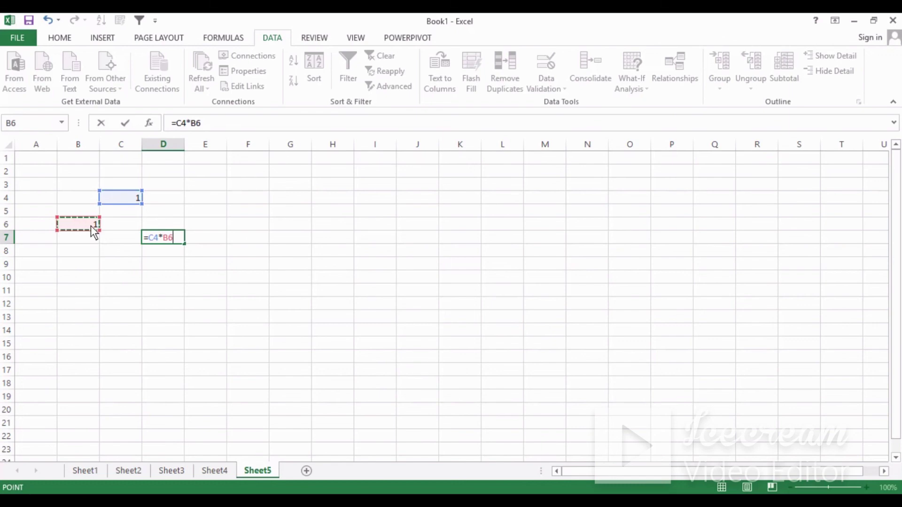
key("Return")
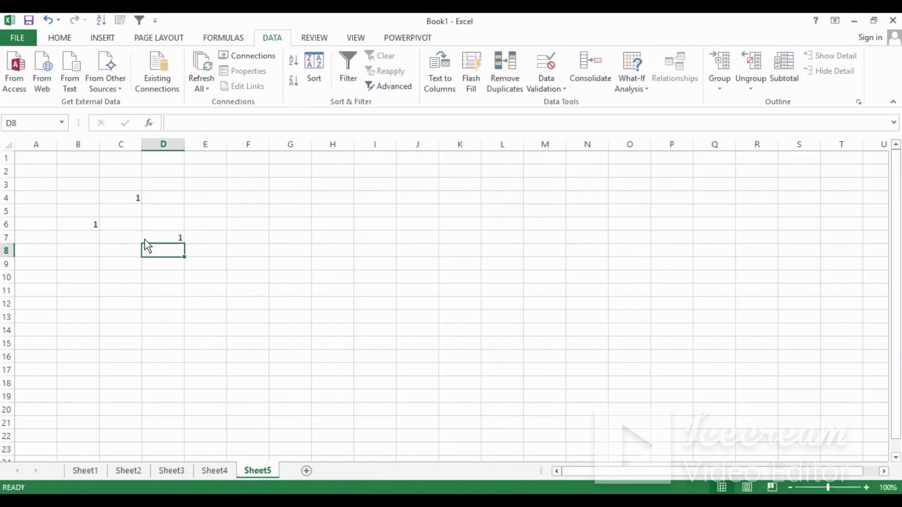
- Fill row 7 with the numbers 2 to 10 across E7:M7 and narrow all the sheet's columns
left_click(206, 240)
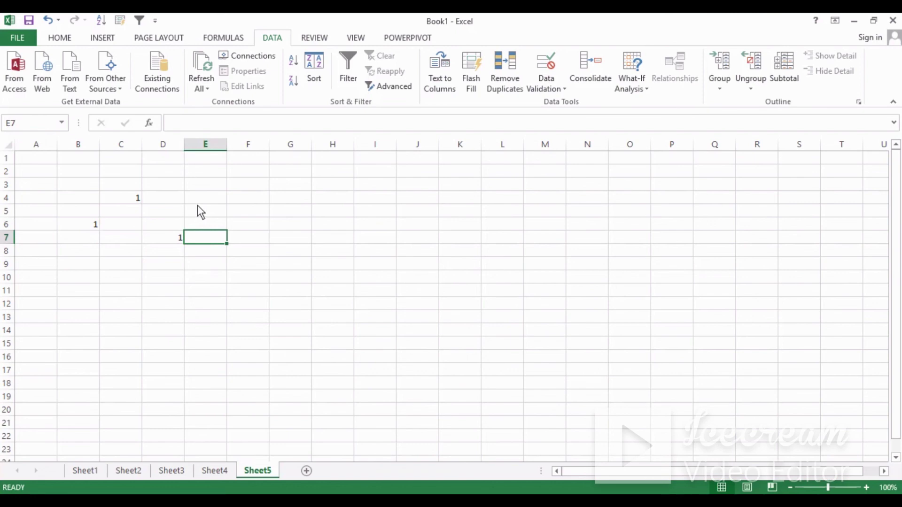
type("2")
key("Tab")
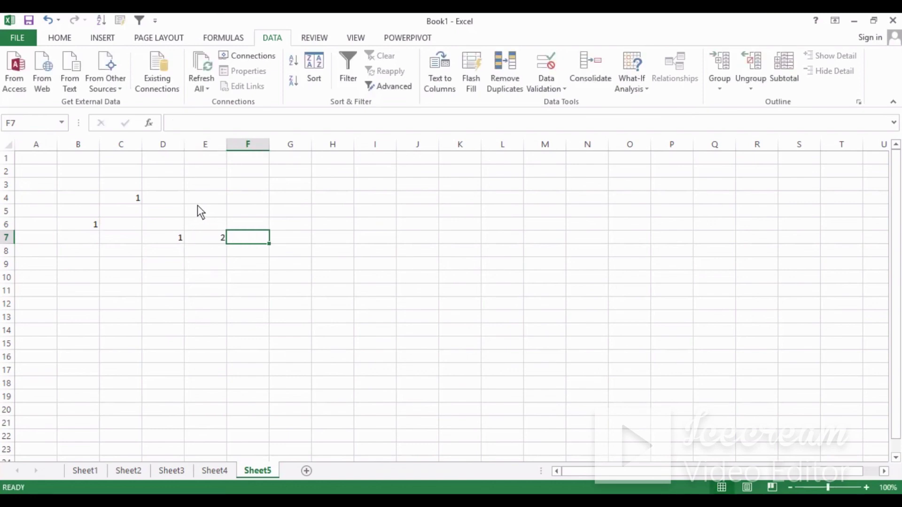
key("Tab")
type("3")
key("Tab")
type("4")
key("Tab")
type("5")
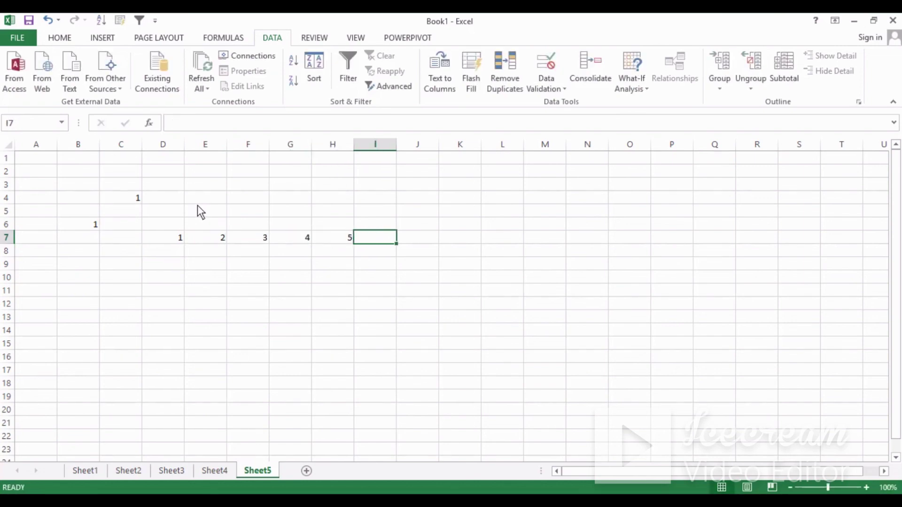
key("Tab")
type("67")
key("Tab")
type("8")
key("Tab")
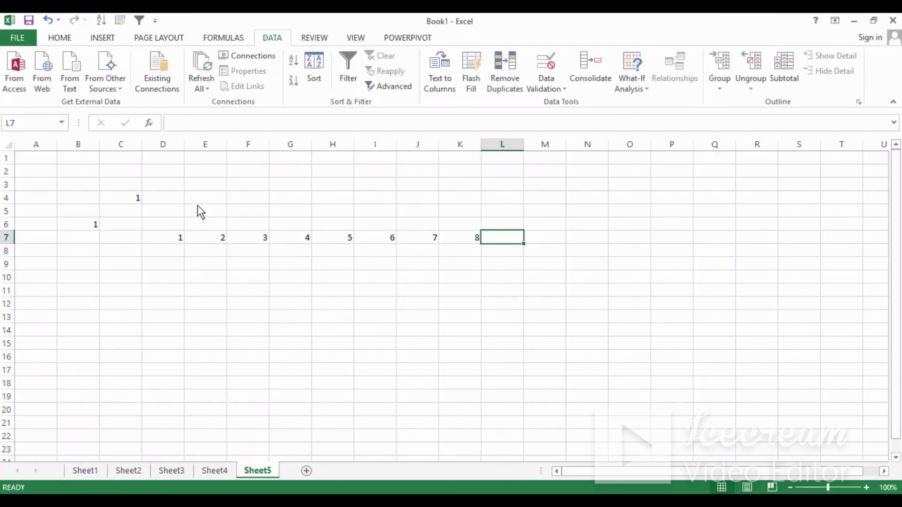
type("9")
key("Tab")
type("10")
key("Tab")
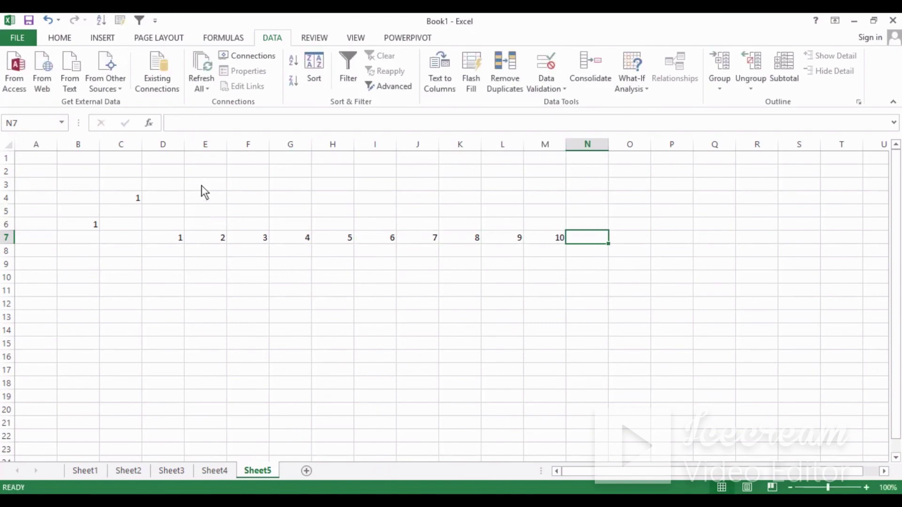
key("ctrl+a")
left_click_drag(185, 143, 163, 143)
- Enter the numbers 2 to 6 down D8:D12 and 7 to 10 down D14:D17
left_click(94, 255)
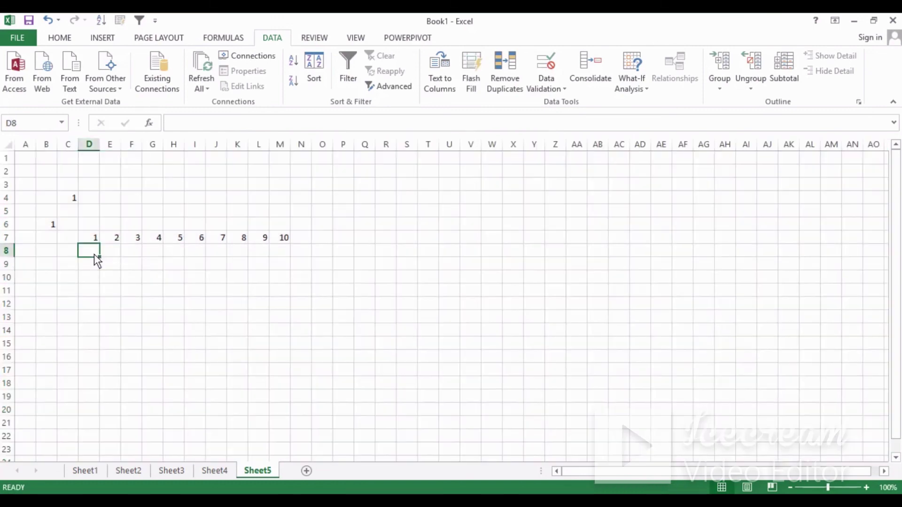
type("2")
key("Return")
type("3")
key("Return")
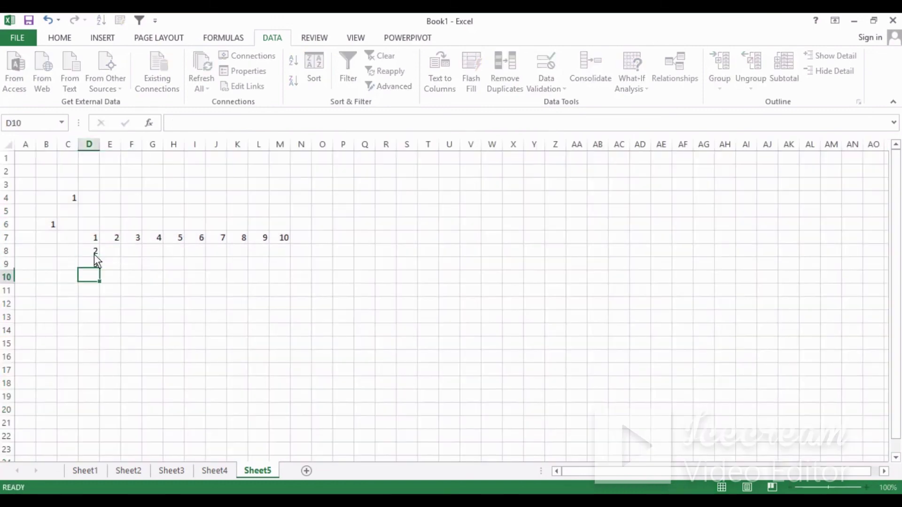
type("4")
key("Return")
type("5")
key("Return")
type("6")
key("Return")
key("Return")
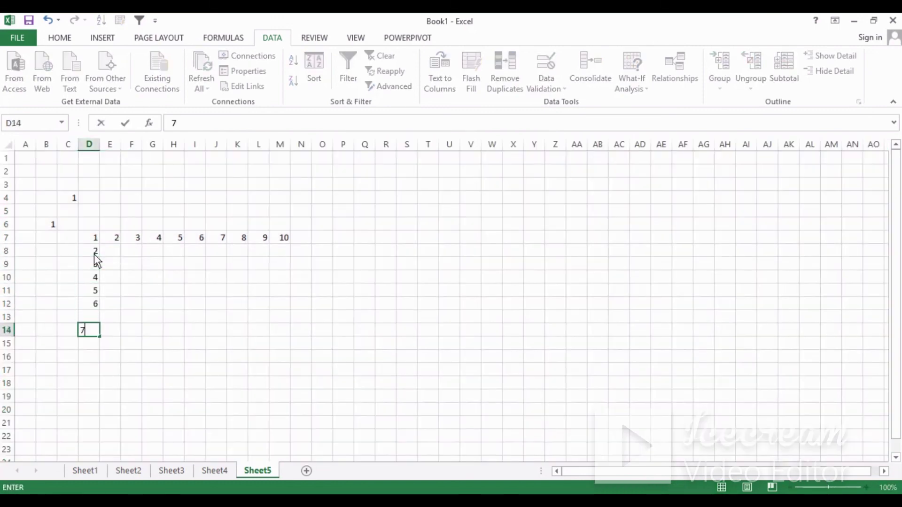
type("7")
key("Return")
type("8")
key("Return")
type("9")
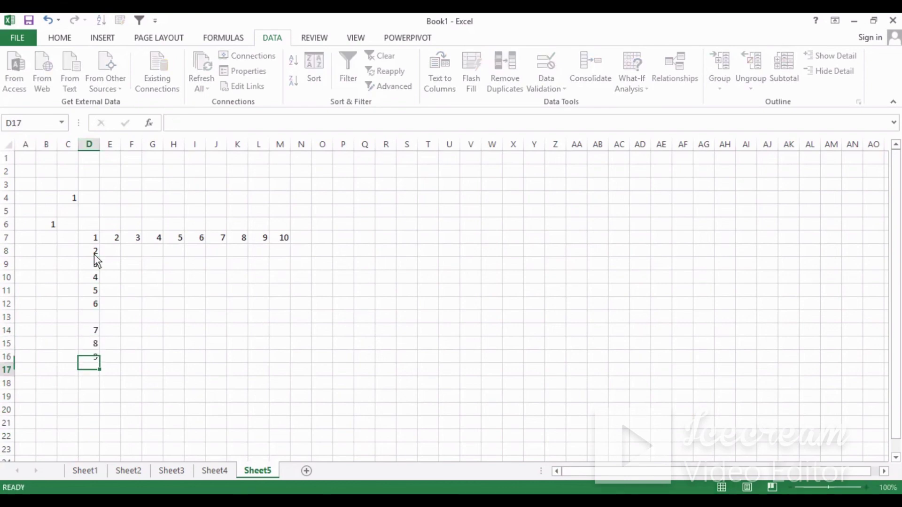
key("Return")
type("10")
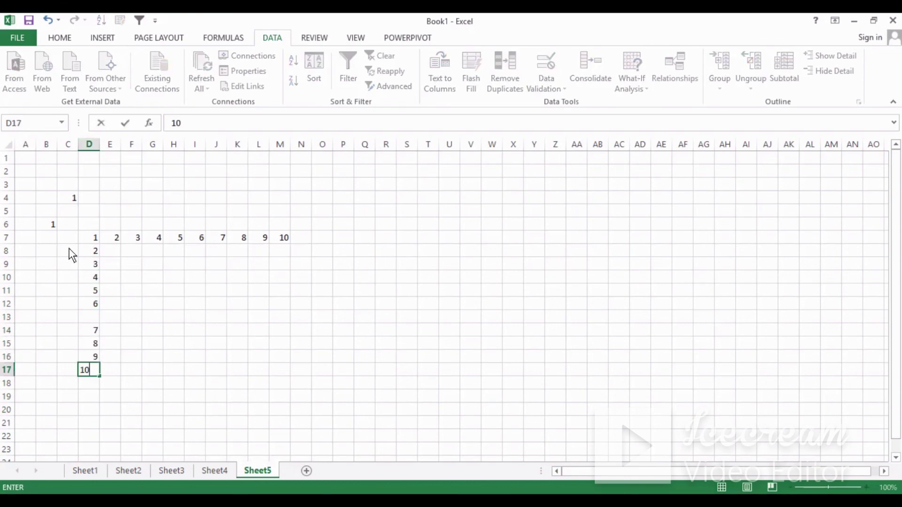
left_click(301, 332)
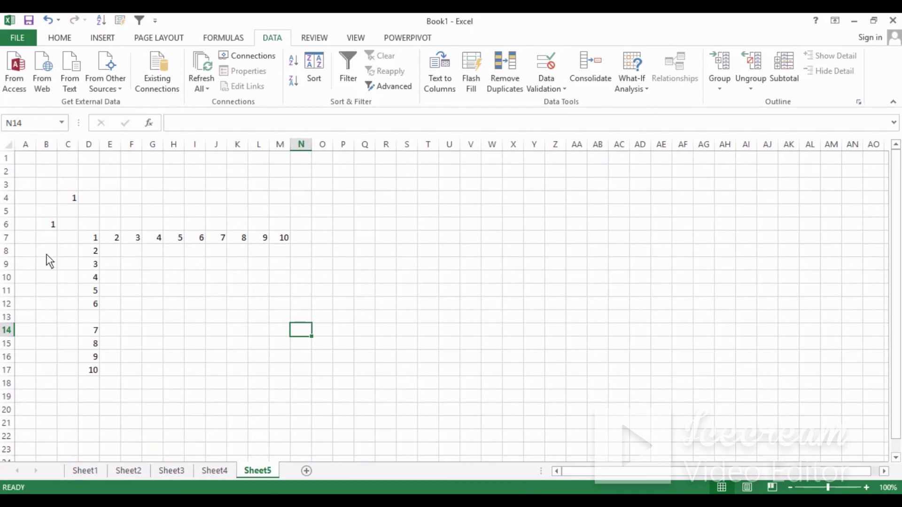
- Close the gap in column D by entering 7 to 10 in D13:D16 and clearing D17
left_click(92, 318)
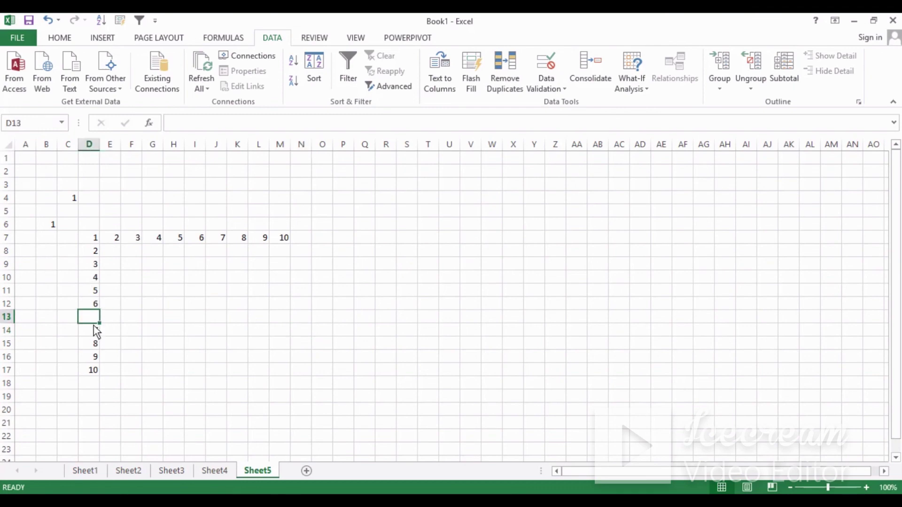
type("7")
left_click(97, 331)
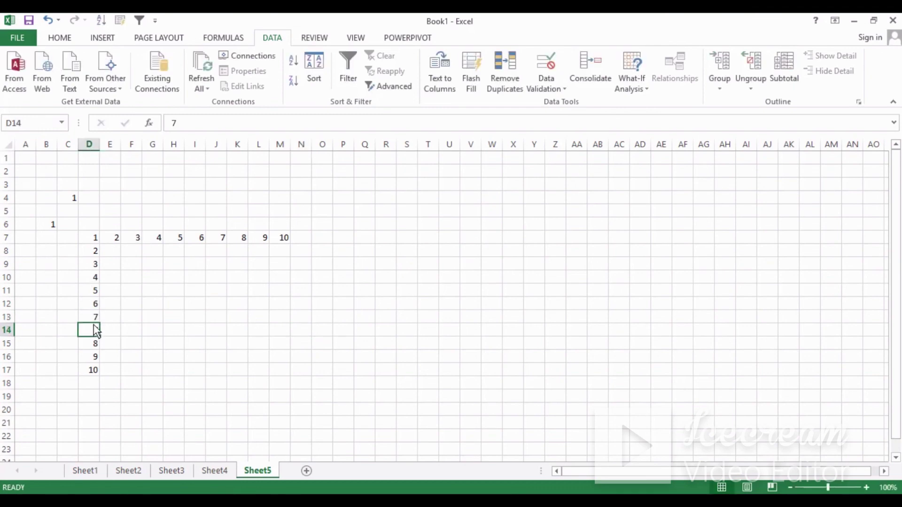
key("Down")
type("9")
key("Return")
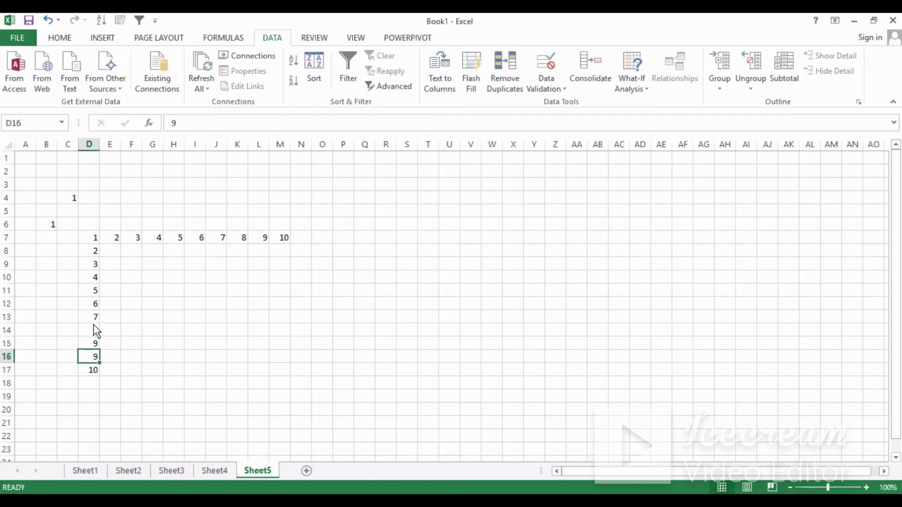
type("10")
key("Return")
key("Delete")
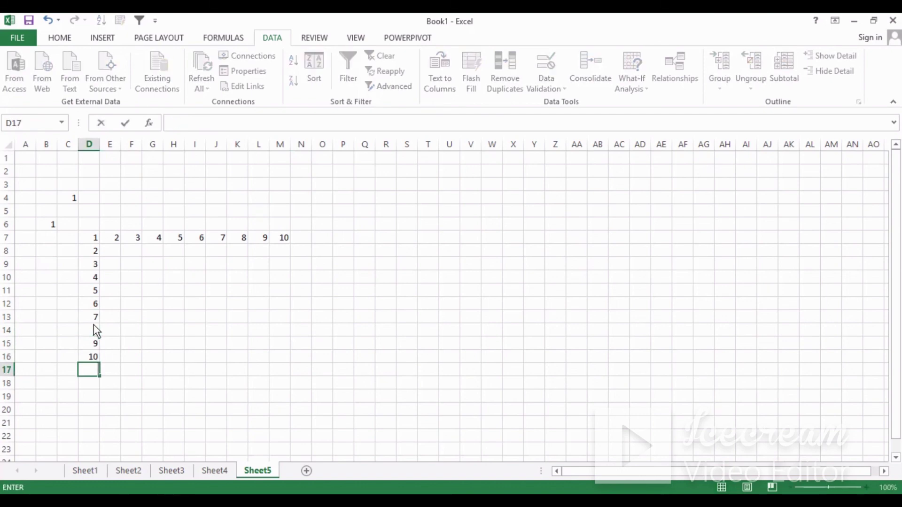
left_click(300, 303)
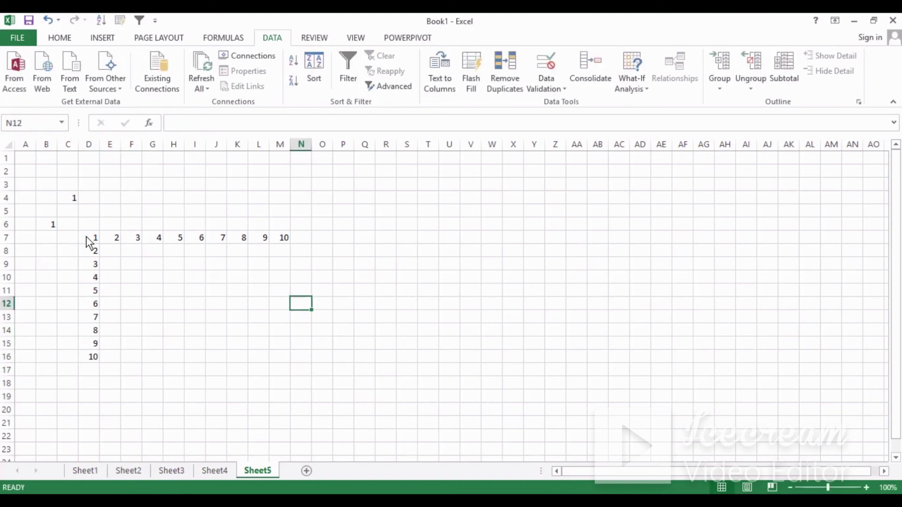
- Create a What-If data table over D7:M16 with row input cell C4 and column input cell B6
left_click_drag(88, 237, 269, 354)
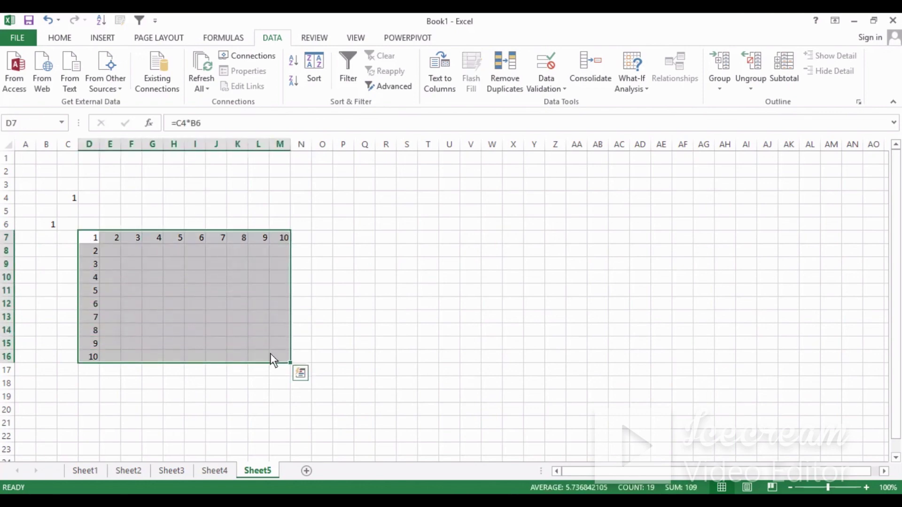
left_click(629, 79)
left_click(642, 135)
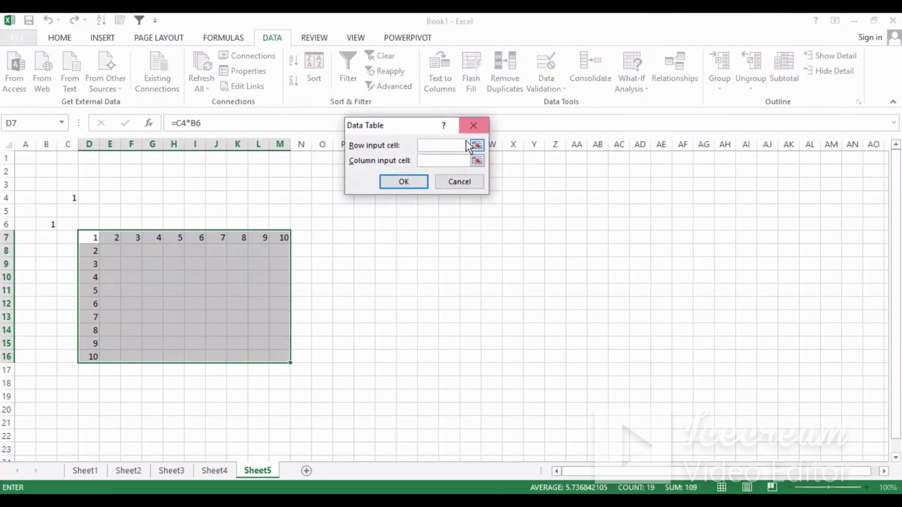
left_click(73, 201)
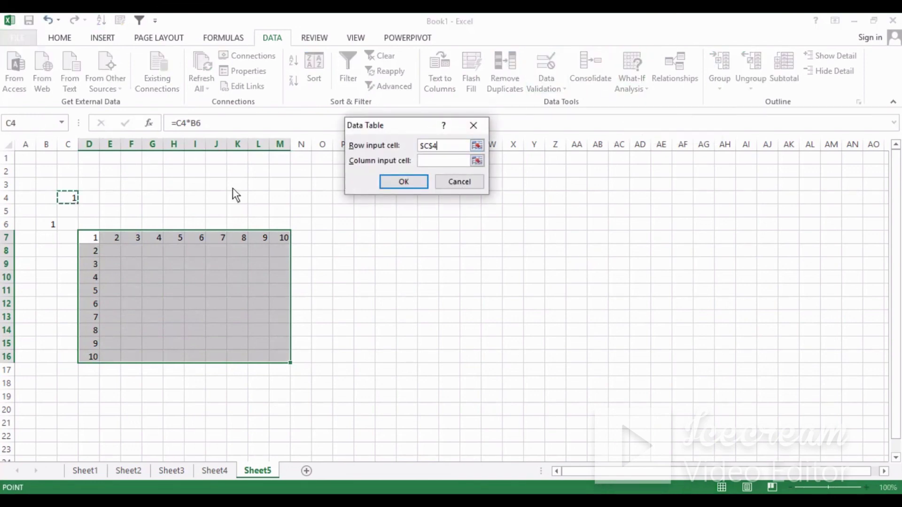
left_click(47, 223)
left_click(387, 186)
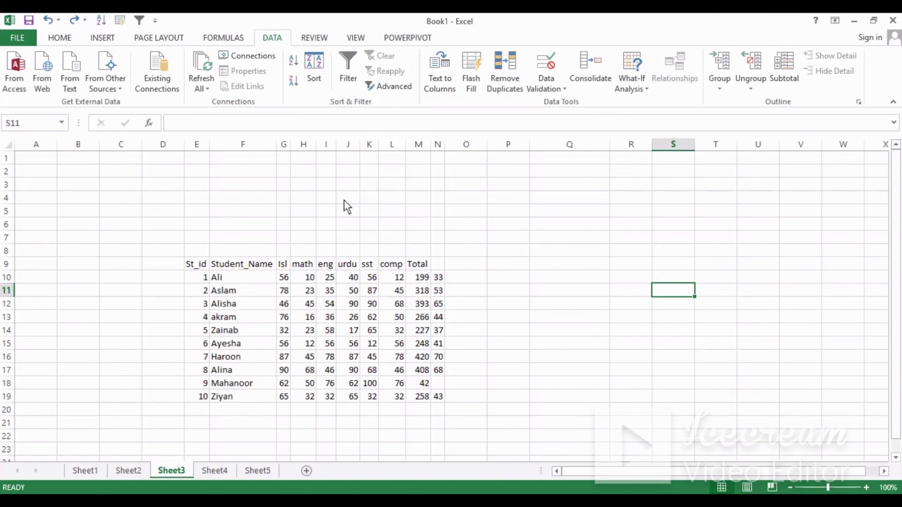
- Group columns A to N on Sheet3 using the Columns option
left_click_drag(35, 159, 431, 152)
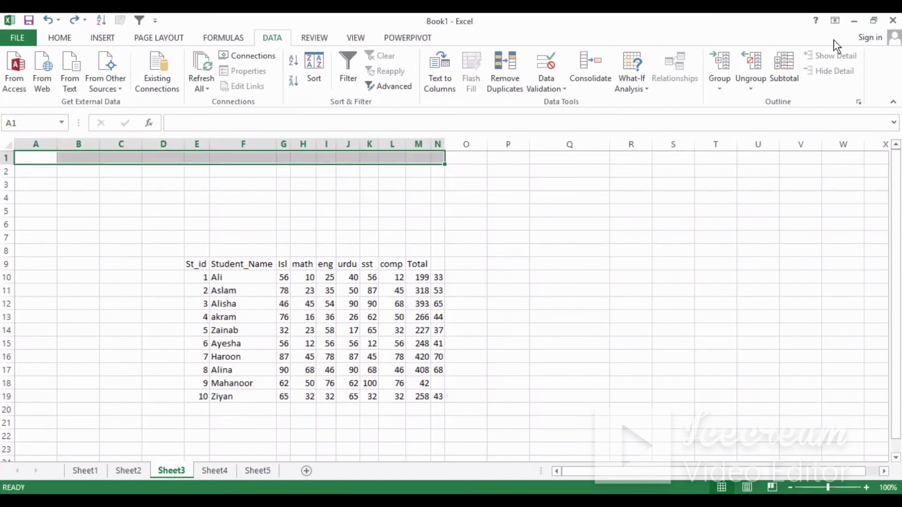
left_click(729, 80)
left_click(717, 104)
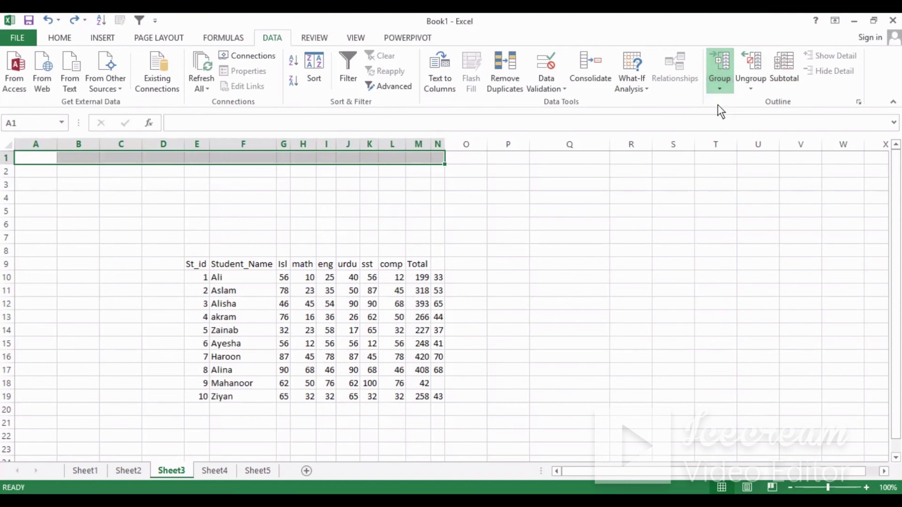
left_click(385, 164)
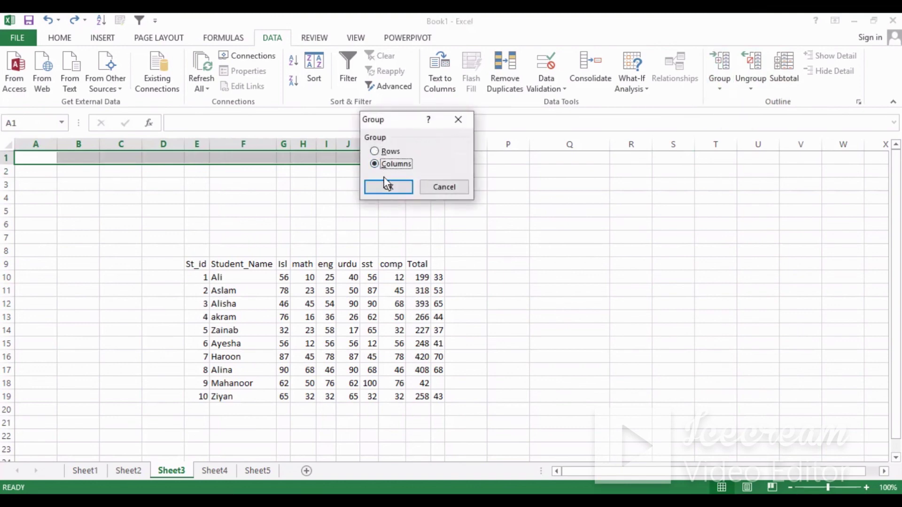
left_click(383, 187)
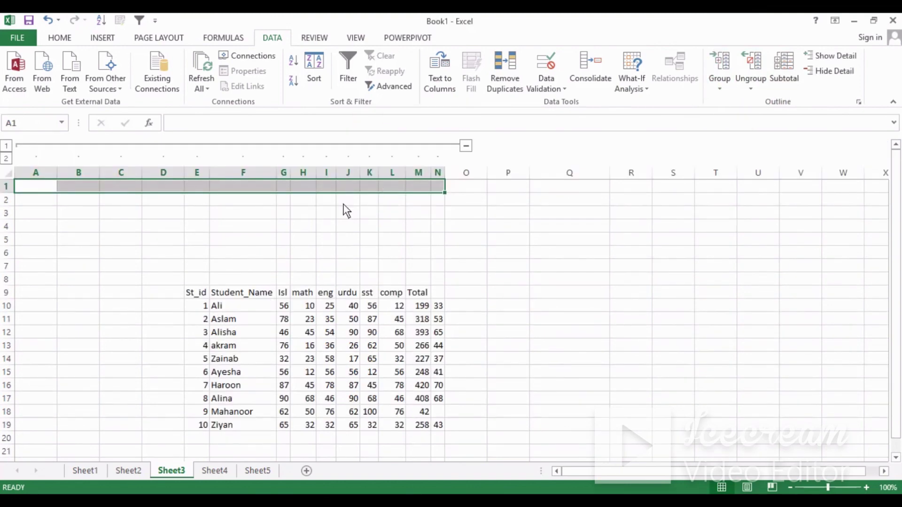
- Collapse the grouped columns A to N, expand them, and collapse them again
left_click(467, 147)
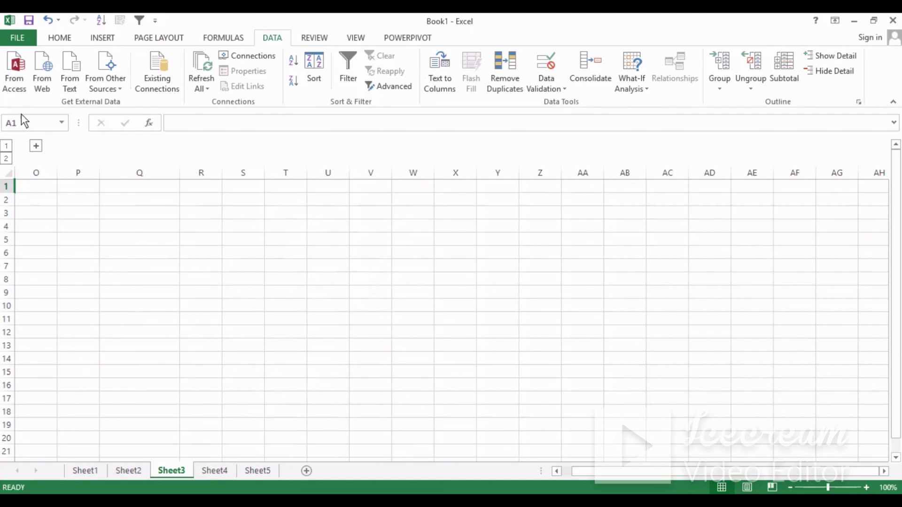
left_click(33, 150)
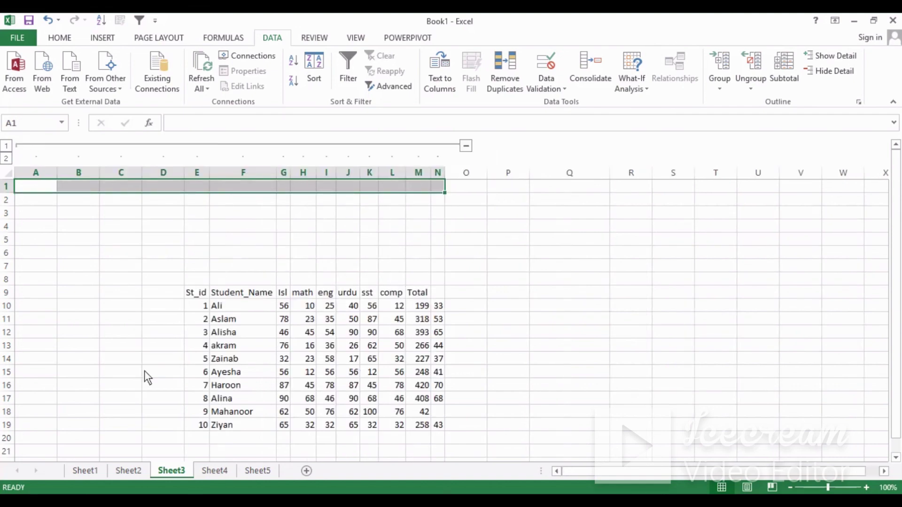
left_click(466, 146)
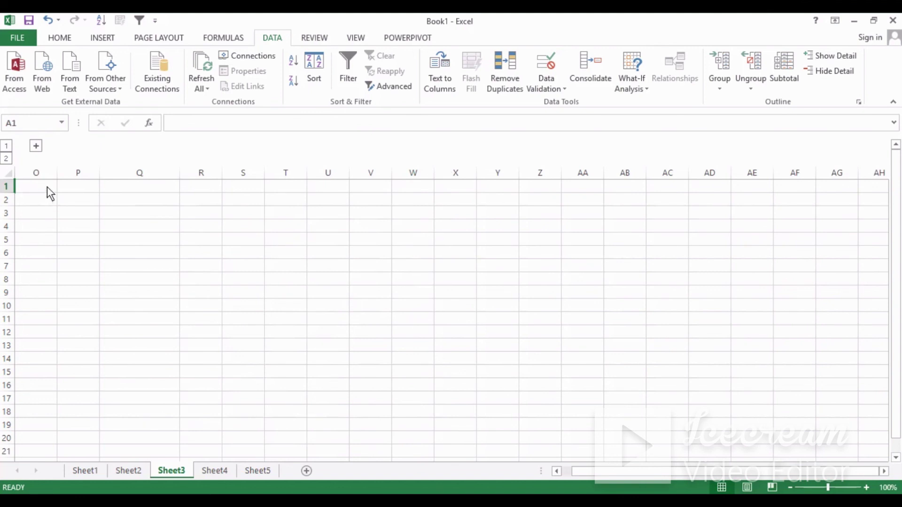
- Group rows 1 to 13 on Sheet3 using the Rows option
left_click_drag(47, 186, 42, 347)
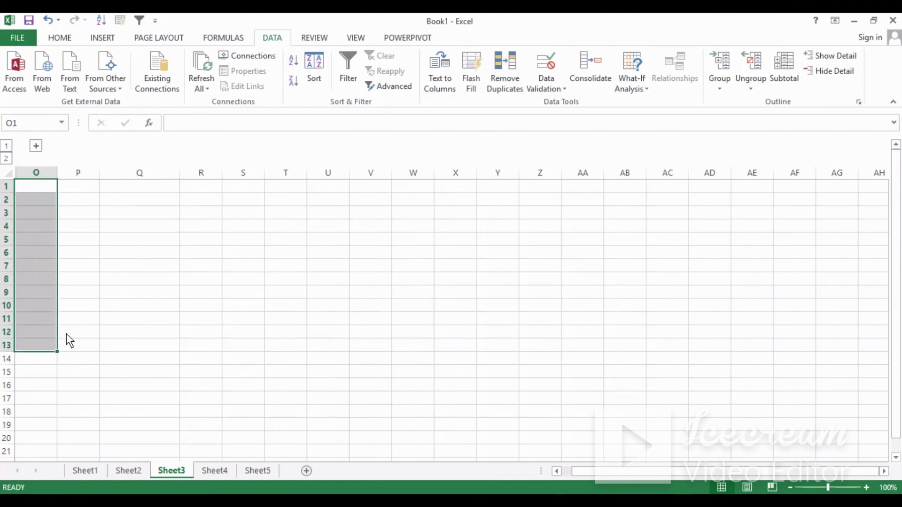
left_click(723, 80)
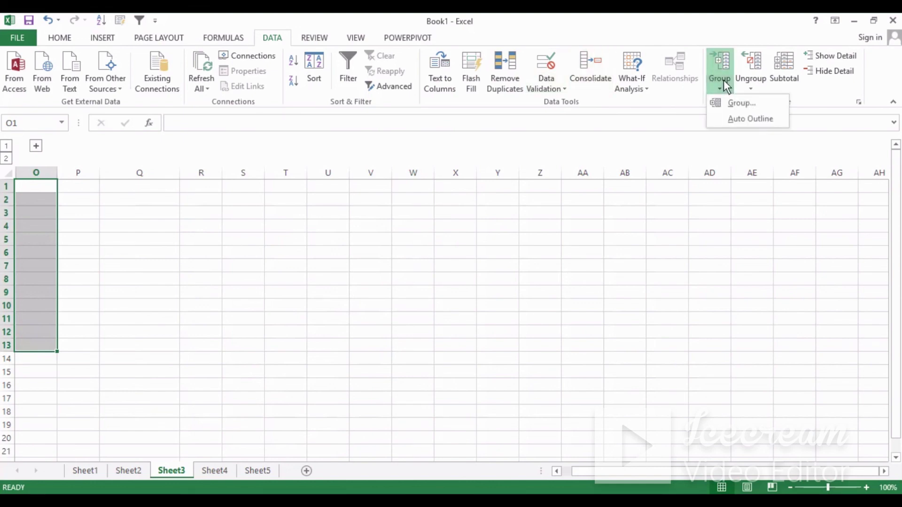
left_click(722, 109)
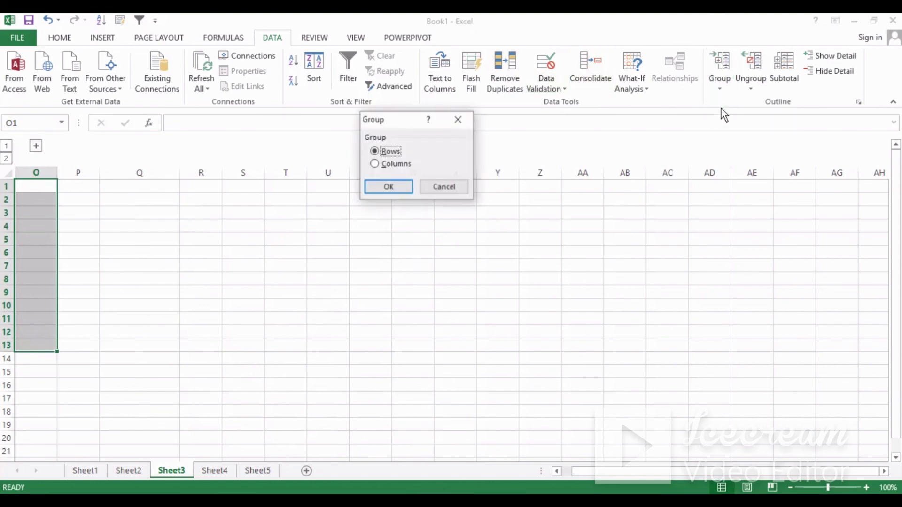
left_click(389, 187)
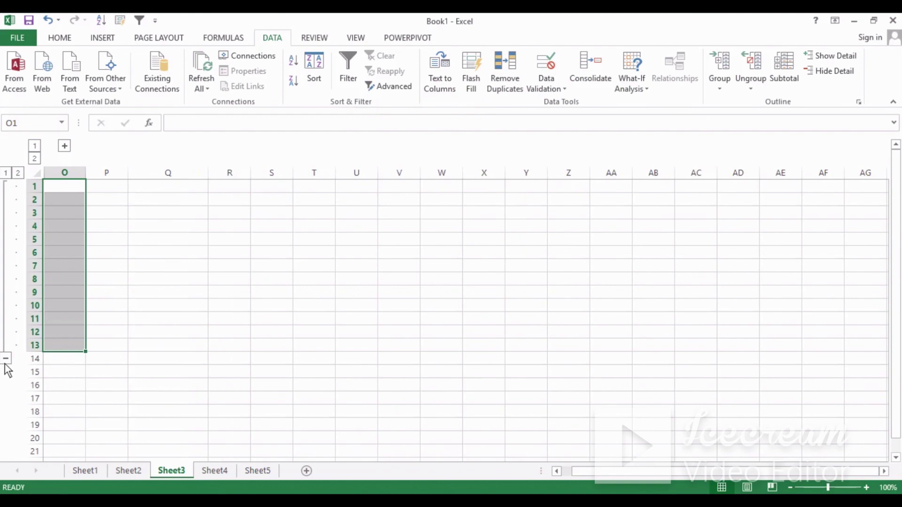
- Collapse the grouped rows 1 to 13 and expand them again
left_click(5, 359)
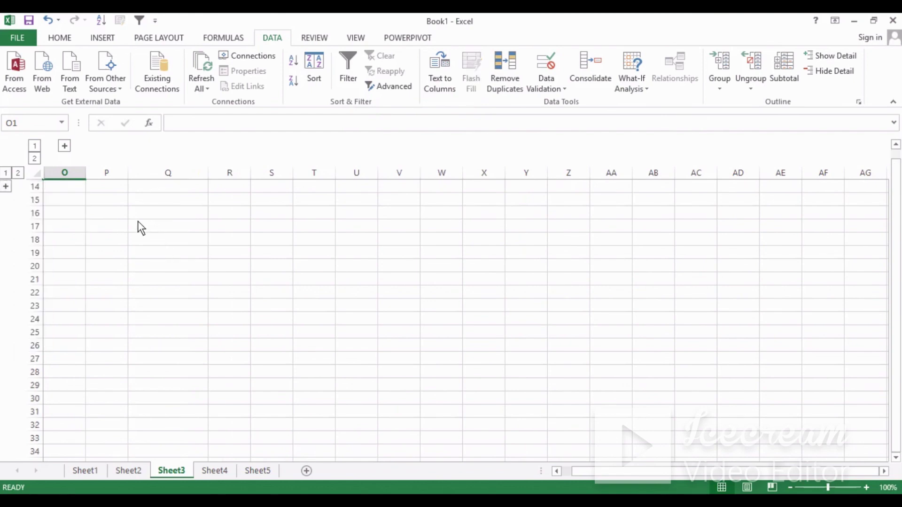
left_click(5, 186)
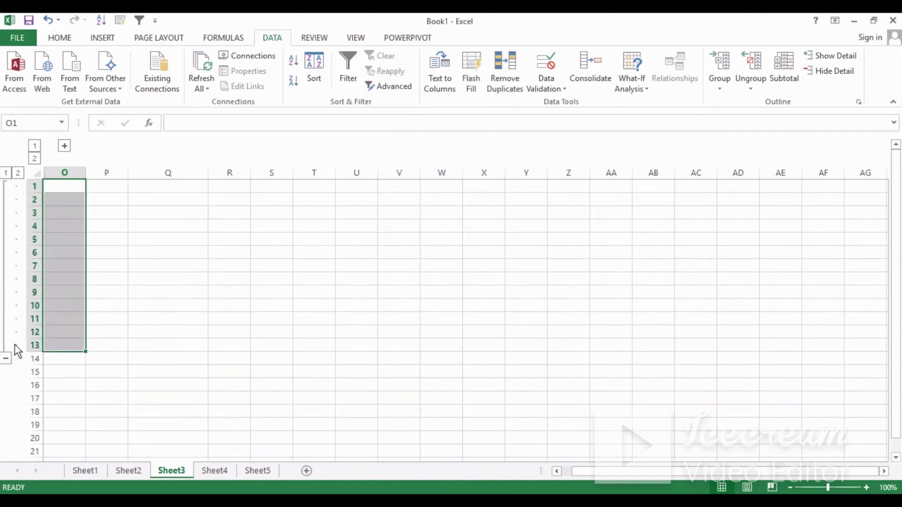
left_click(257, 334)
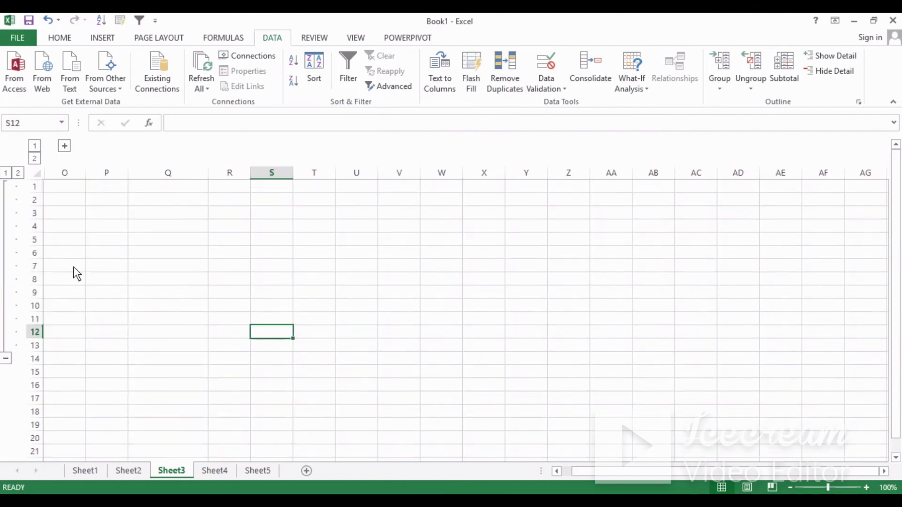
- Ungroup rows 1 to 14 using the Rows option
left_click_drag(63, 188, 81, 358)
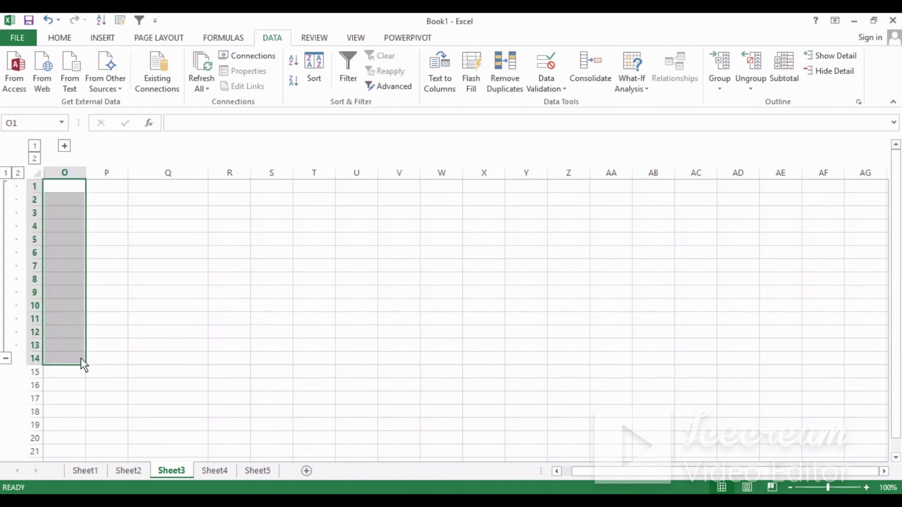
left_click(759, 75)
left_click(760, 100)
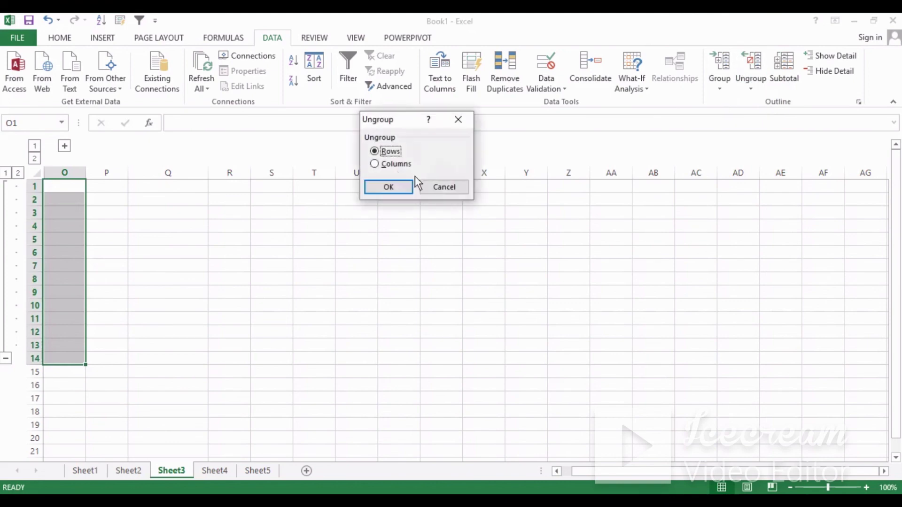
left_click(395, 185)
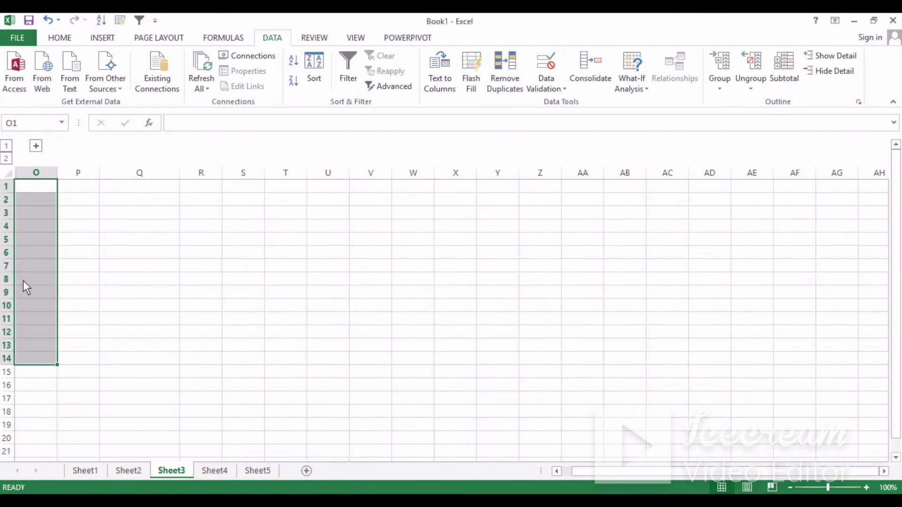
- Try to ungroup the collapsed columns using the Columns option with only cell Q6 selected
left_click(103, 248)
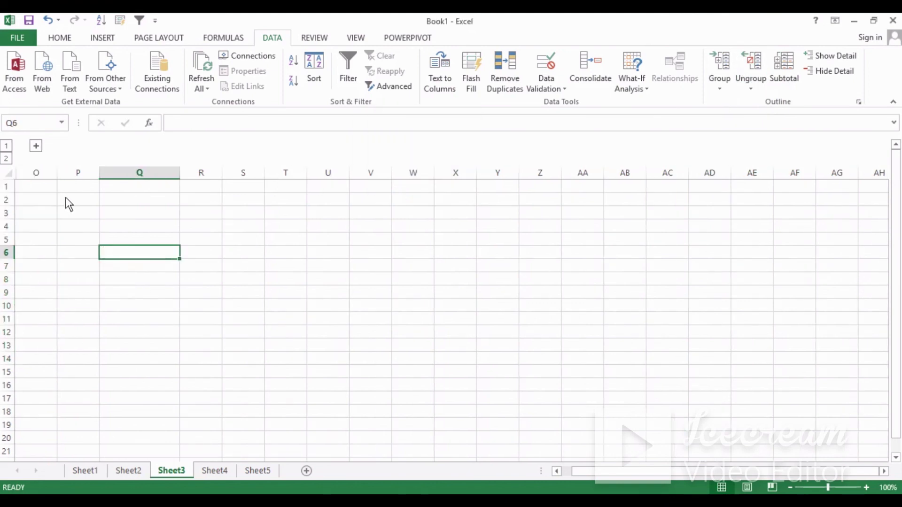
left_click(750, 70)
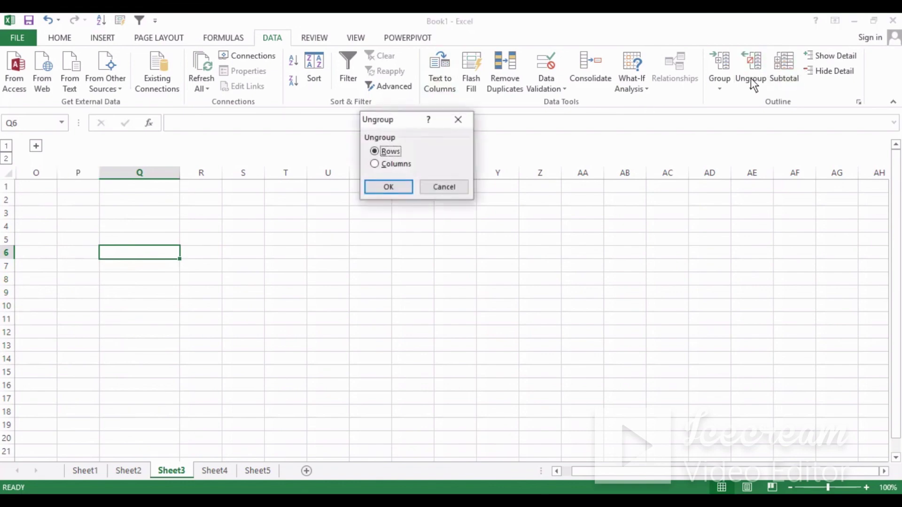
left_click(406, 163)
left_click(392, 186)
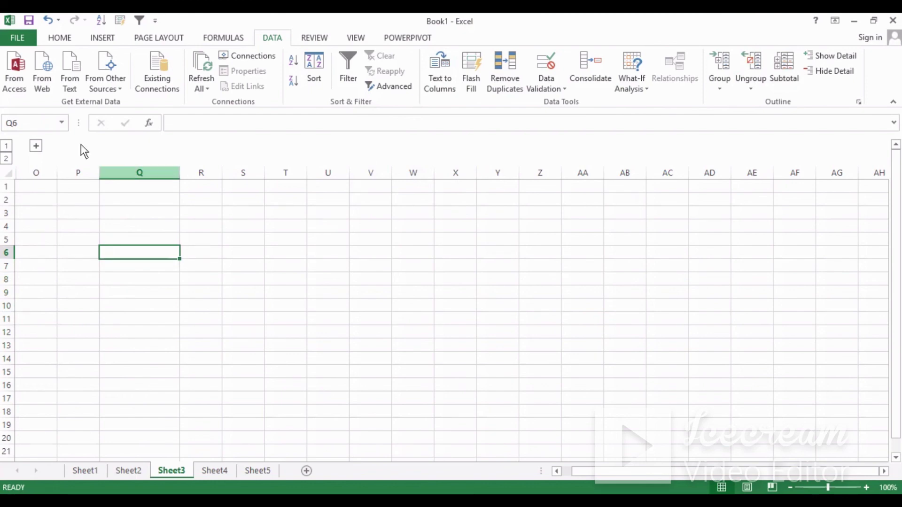
- Expand the collapsed columns A to N and ungroup them using the Columns option
left_click(35, 146)
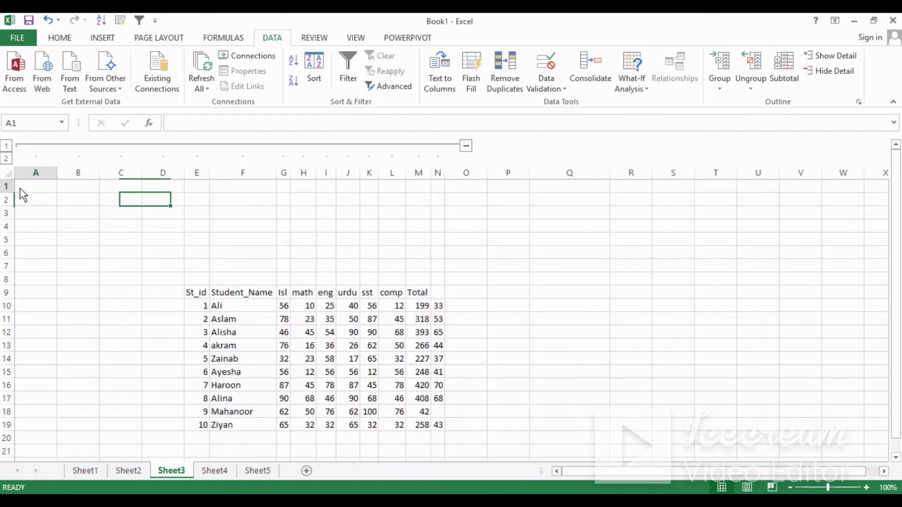
left_click_drag(20, 188, 436, 193)
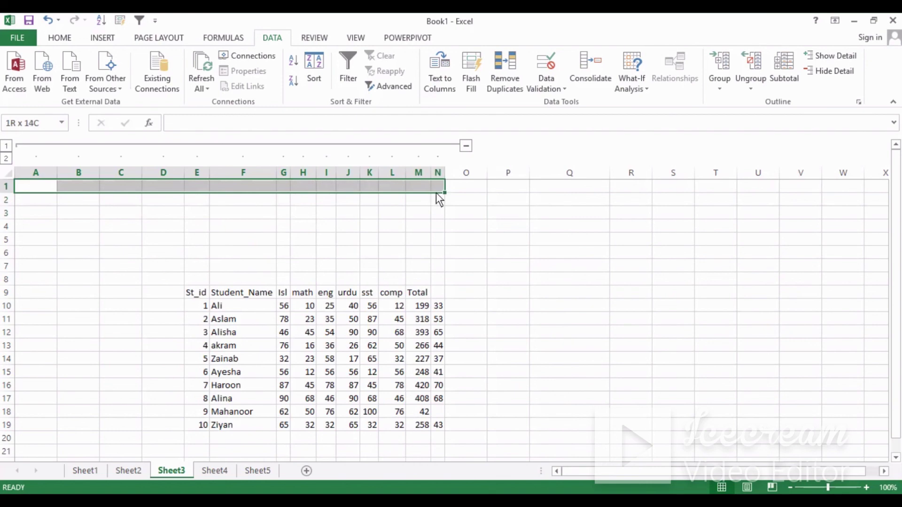
left_click(751, 89)
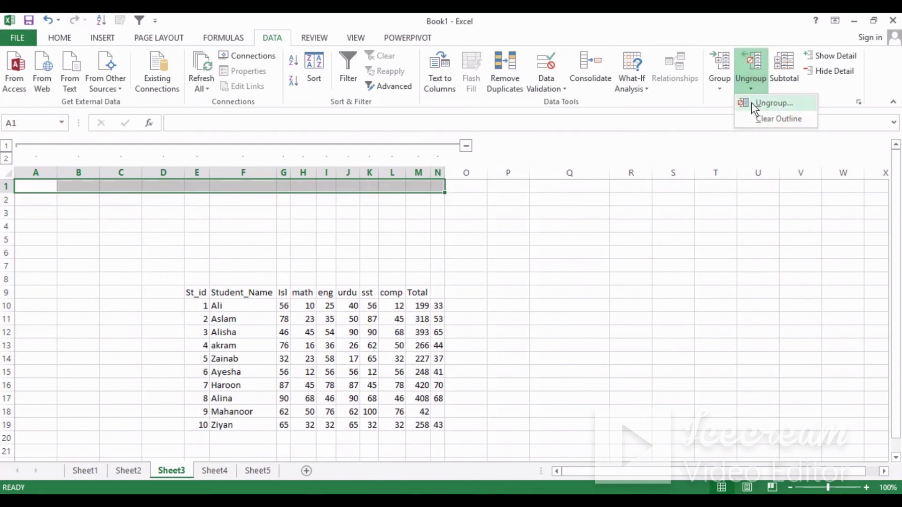
left_click(770, 102)
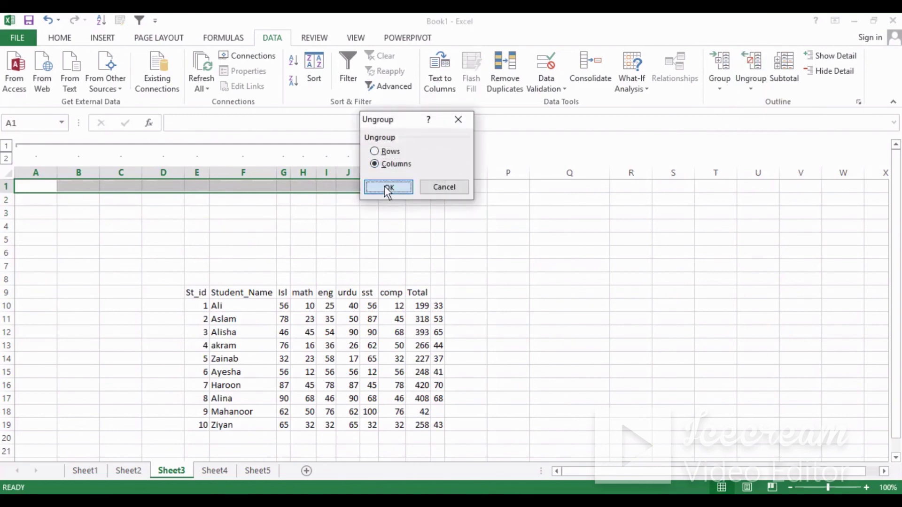
left_click(384, 186)
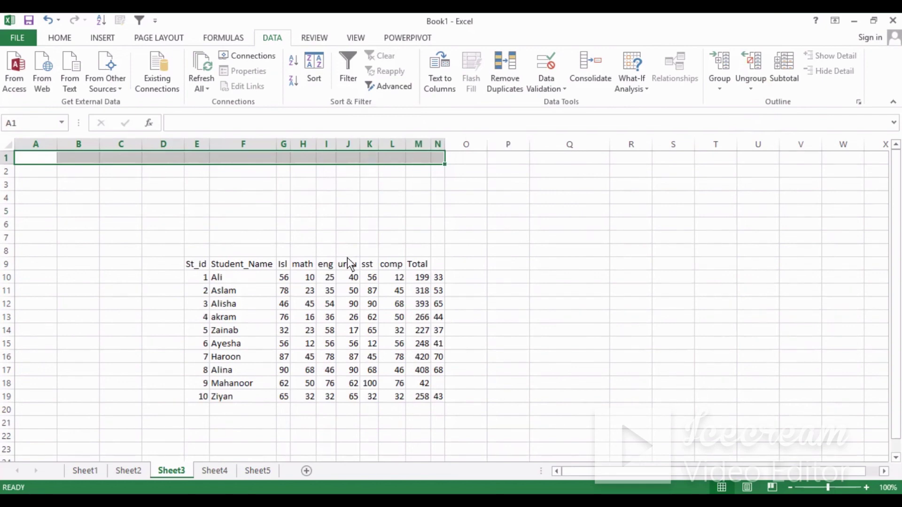